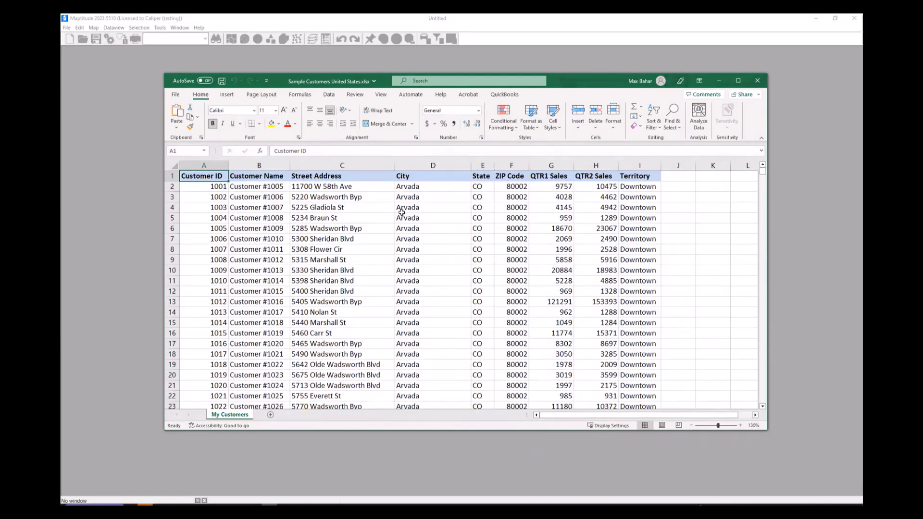
# Step: Switch to Maptitude and start a new workspace with a new map of my data/table/spreadsheet
pyautogui.click(576, 60)
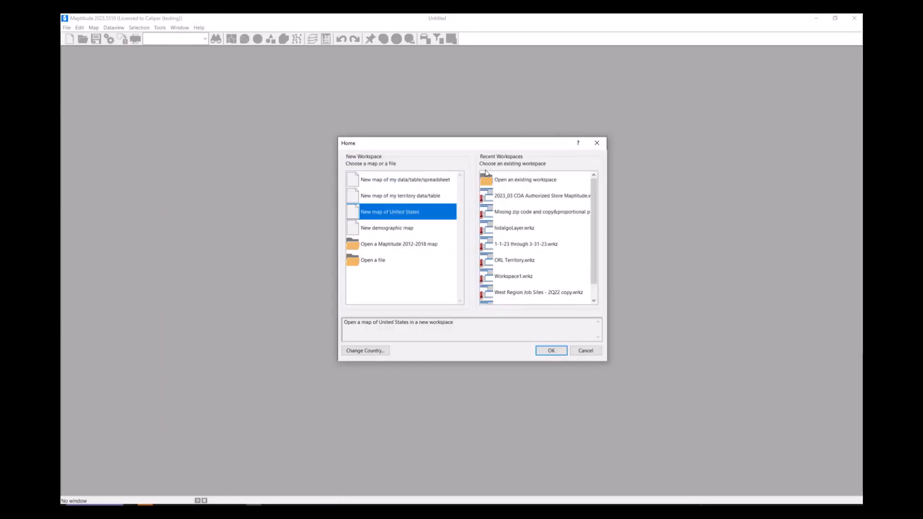
pyautogui.click(399, 185)
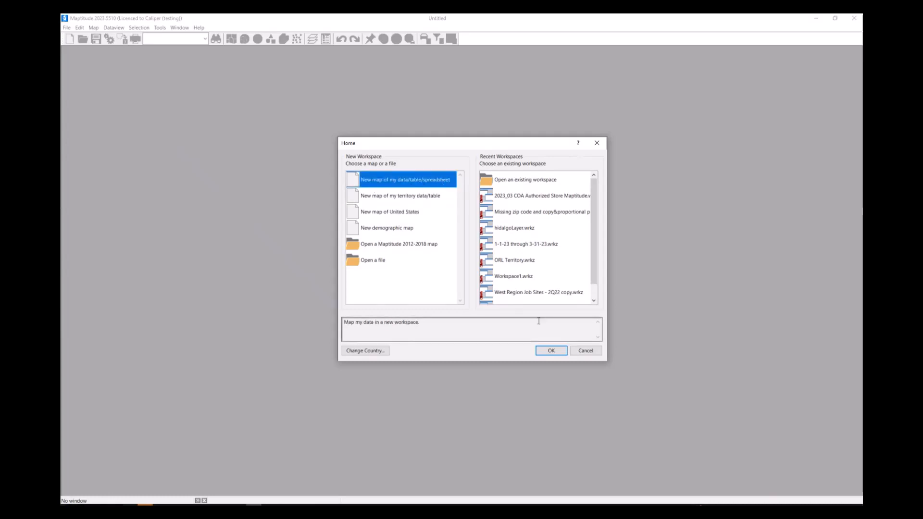
pyautogui.click(551, 351)
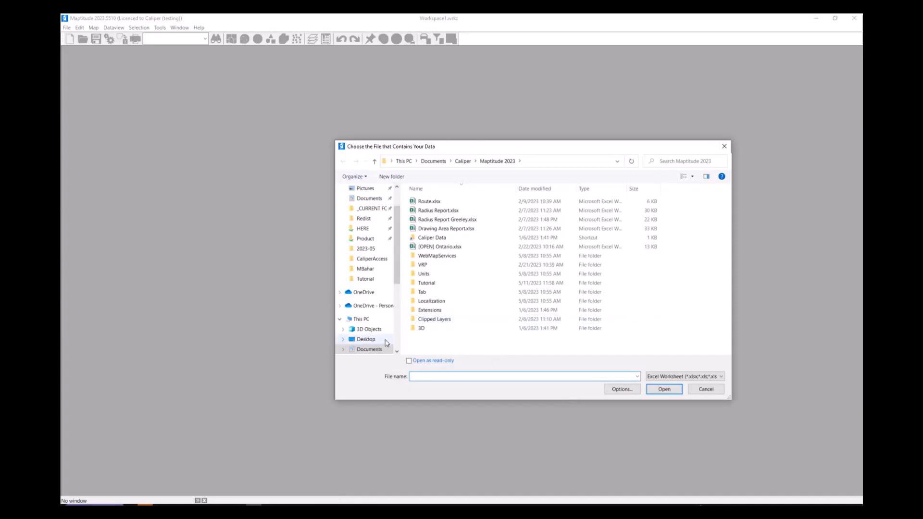
# Step: Choose Sample Customers United States.xlsx from Documents\Caliper\Maptitude 2023\Tutorial as the data file, using the My Customers sheet
pyautogui.scroll(-1, 370, 339)
pyautogui.click(369, 349)
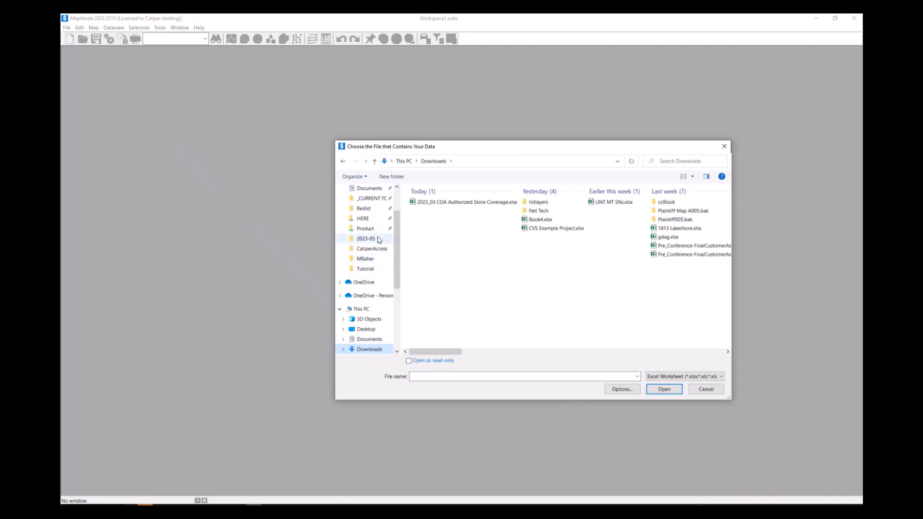
pyautogui.click(367, 339)
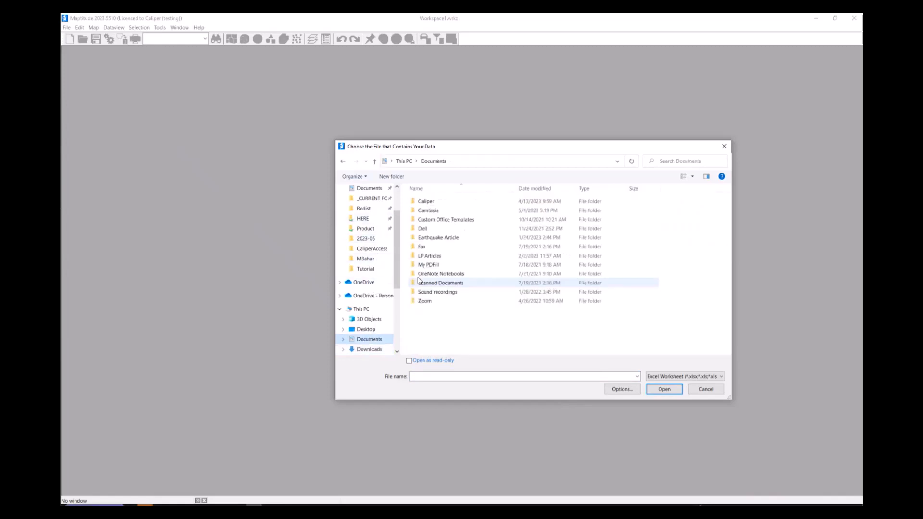
pyautogui.doubleClick(435, 201)
pyautogui.doubleClick(445, 256)
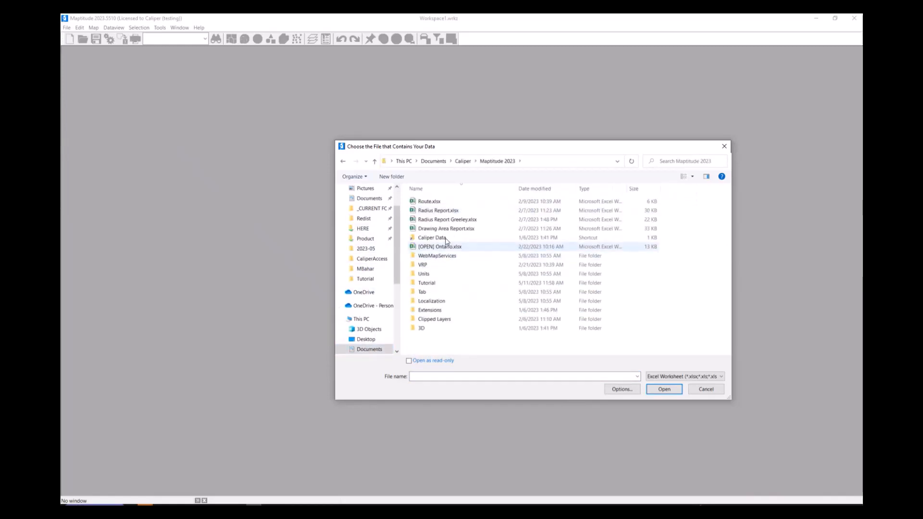
pyautogui.doubleClick(445, 285)
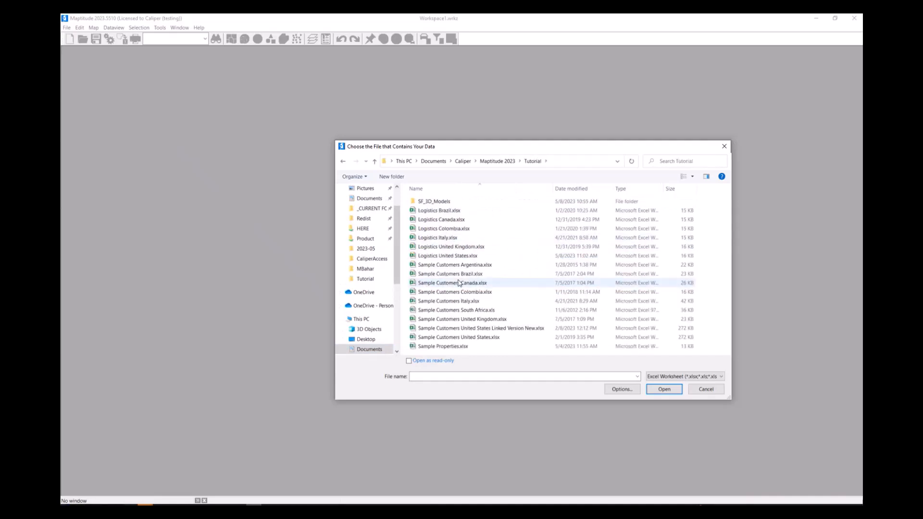
pyautogui.click(504, 337)
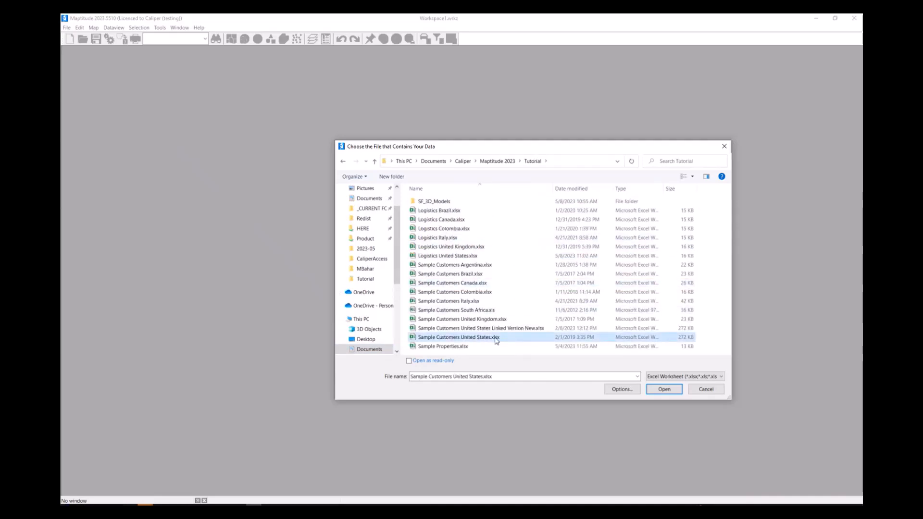
pyautogui.click(679, 390)
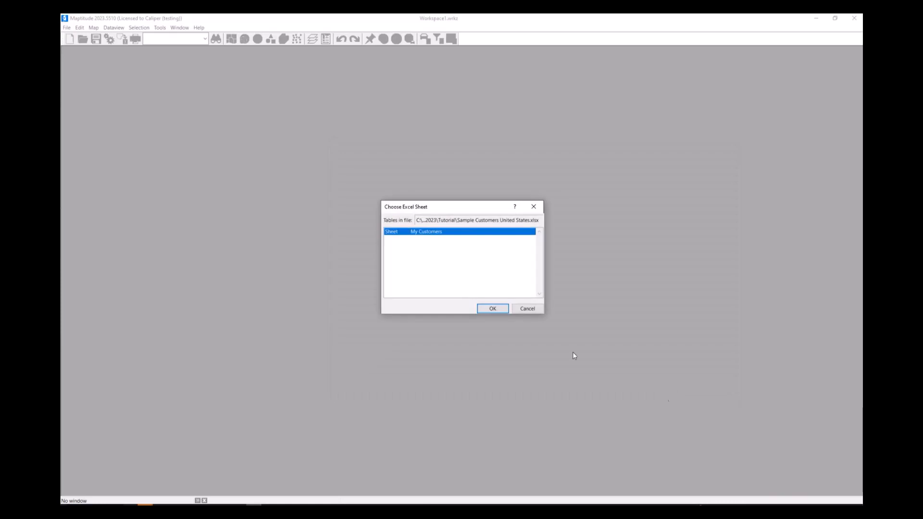
pyautogui.click(501, 310)
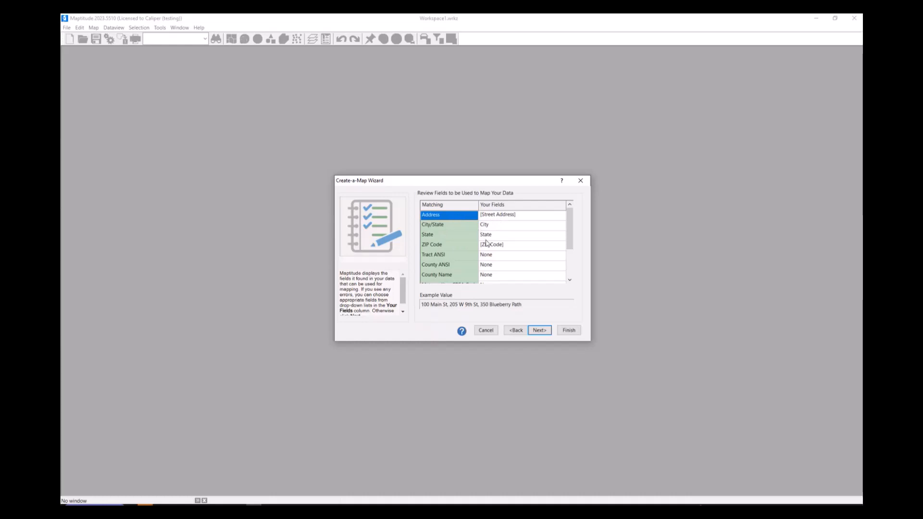
# Step: Accept the matched data fields, and set the mapping type to locate the records by Address
pyautogui.click(467, 256)
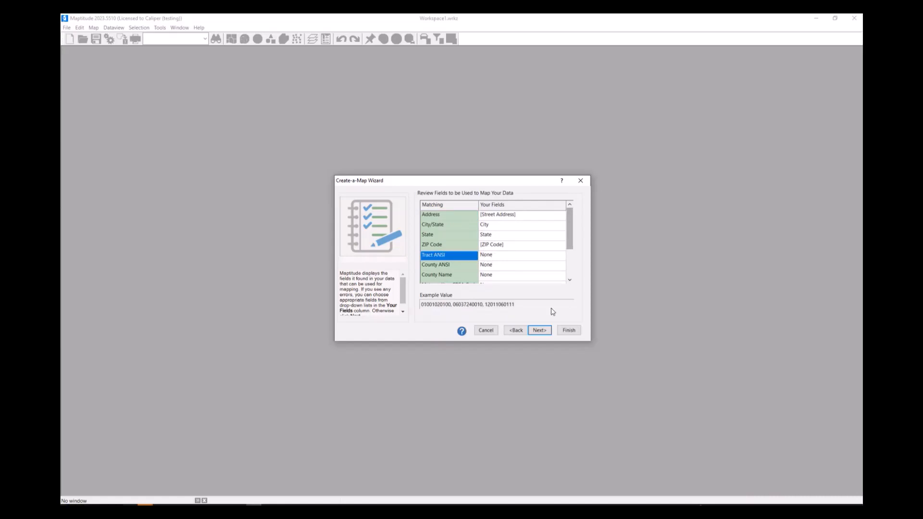
pyautogui.click(539, 330)
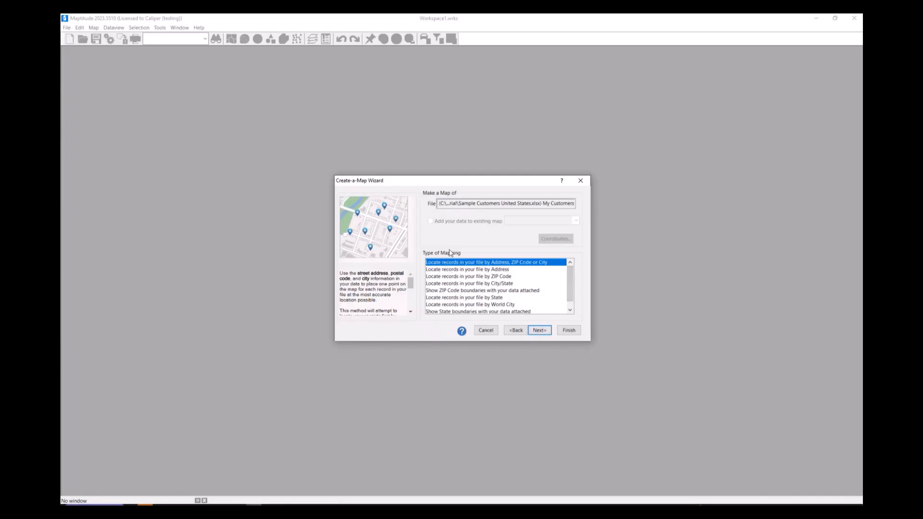
pyautogui.click(504, 270)
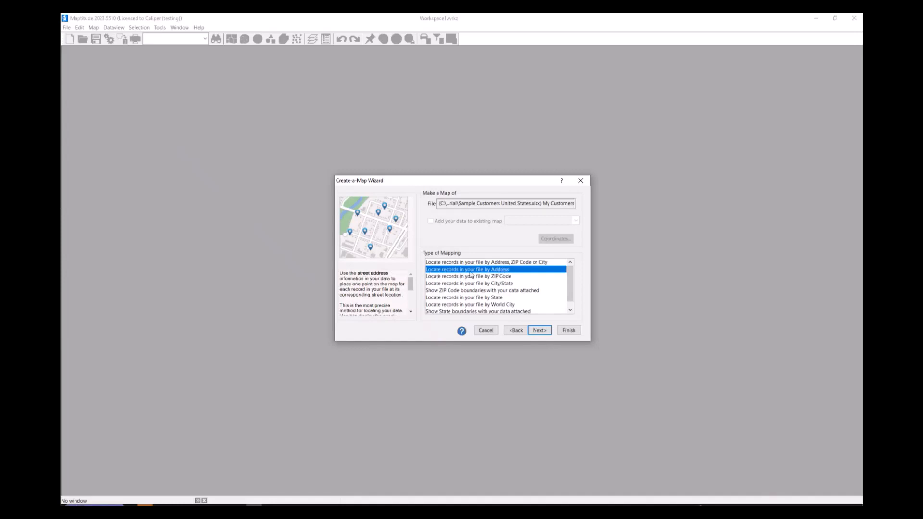
pyautogui.click(502, 277)
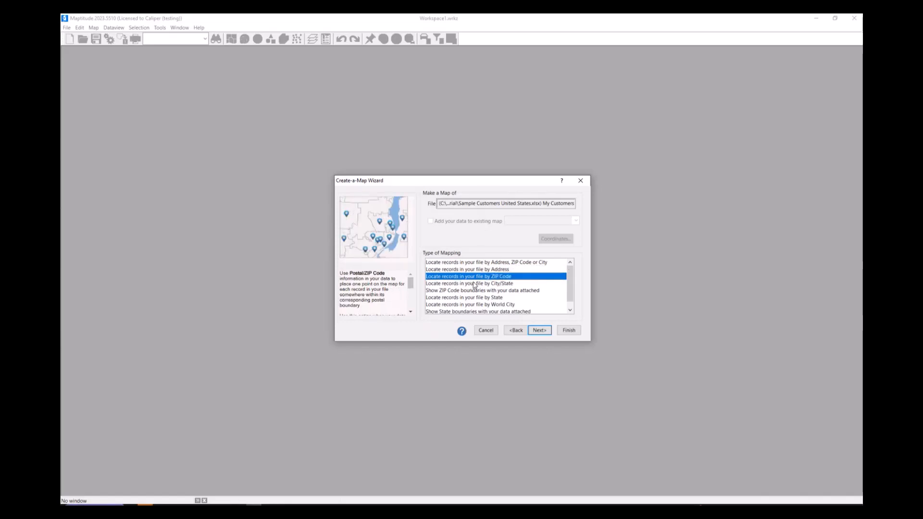
pyautogui.click(432, 291)
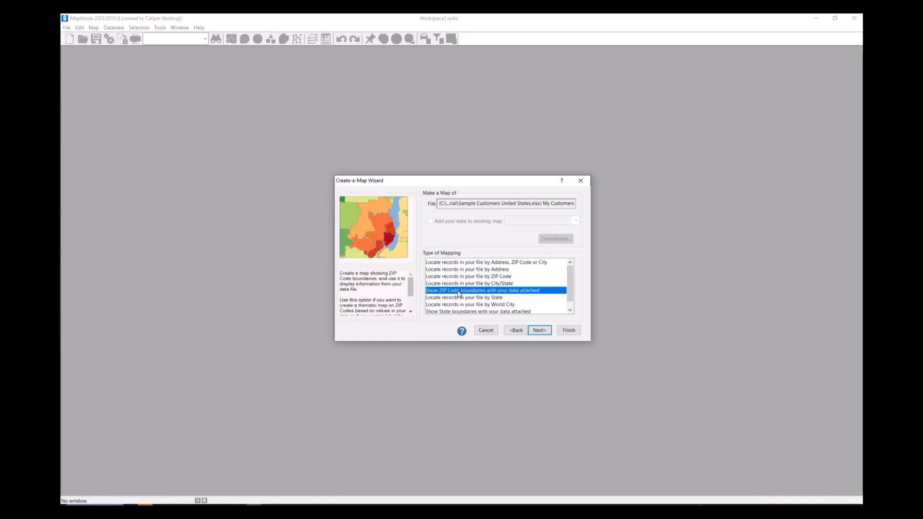
pyautogui.click(502, 270)
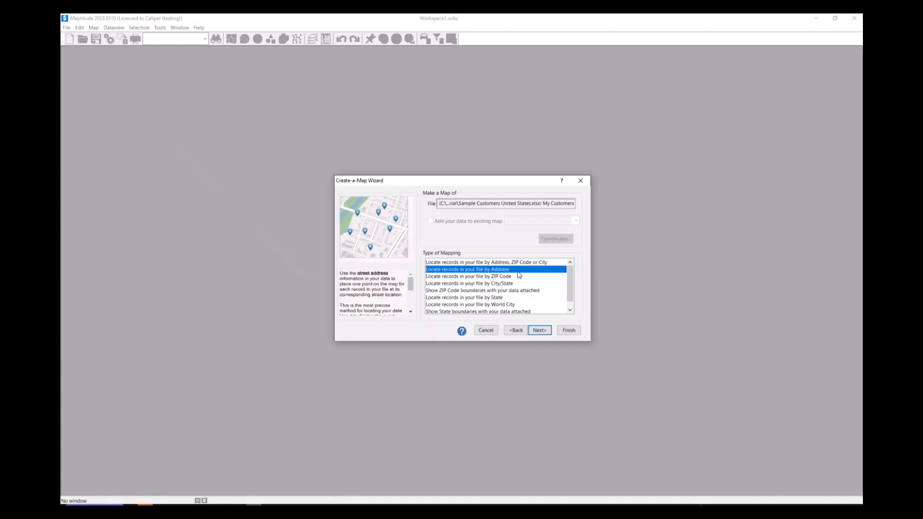
pyautogui.click(537, 329)
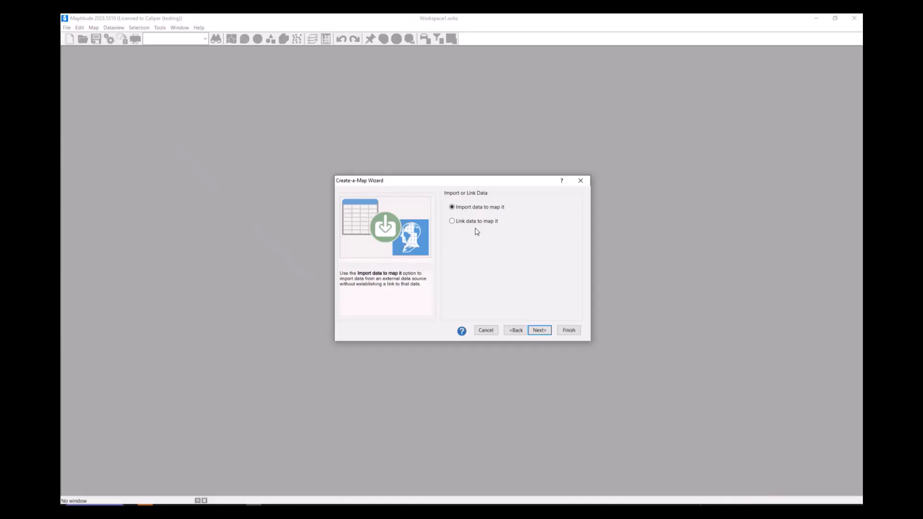
# Step: Finish the map wizard with imported data, no theme and a Density analysis without a weighting field, and close the address location results
pyautogui.click(545, 333)
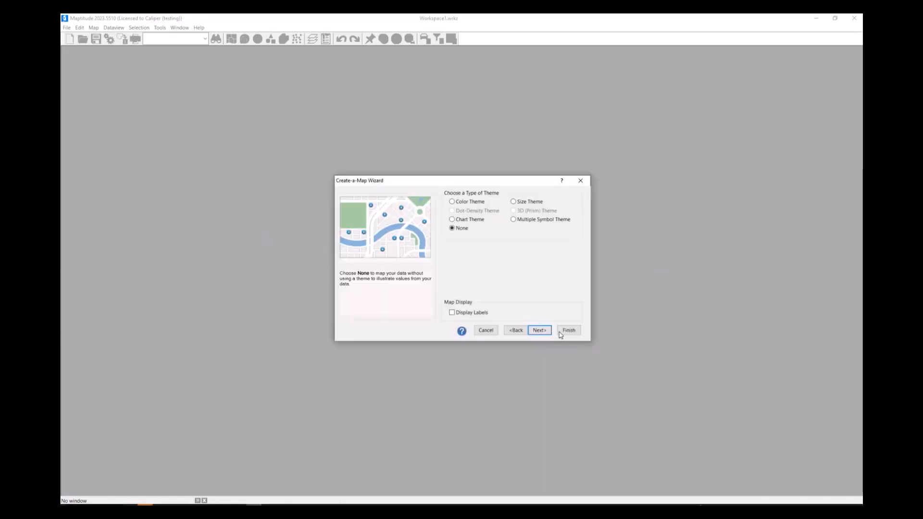
pyautogui.click(475, 204)
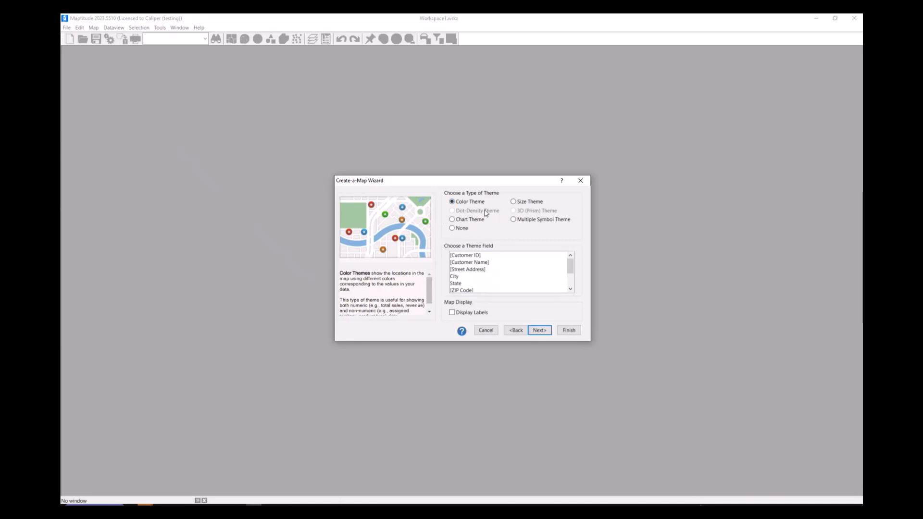
pyautogui.click(454, 229)
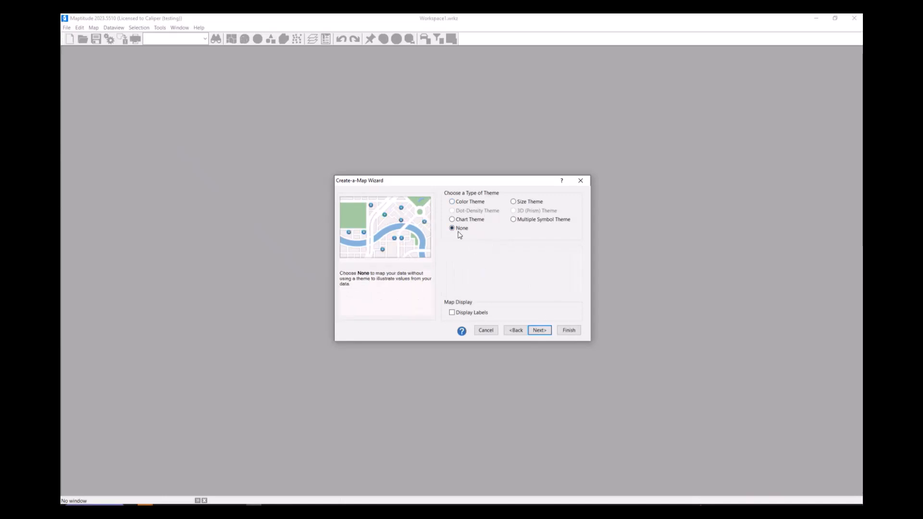
pyautogui.click(548, 332)
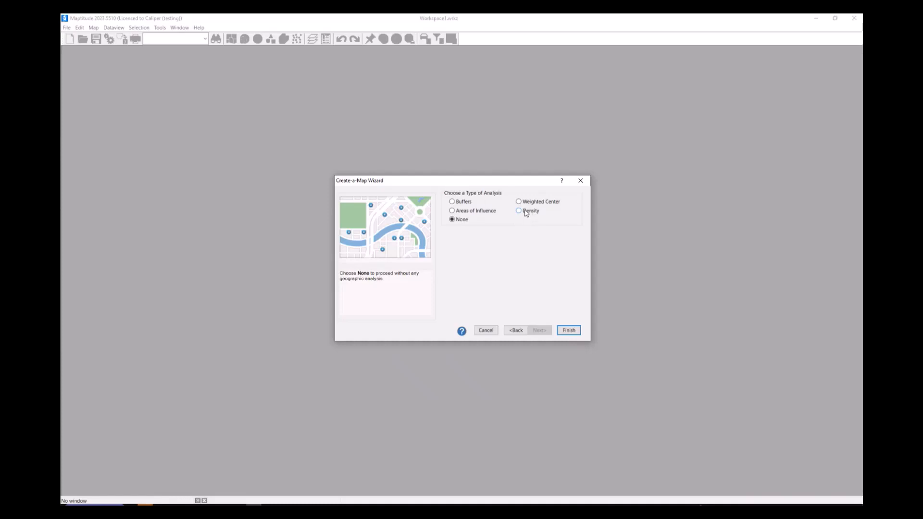
pyautogui.click(527, 214)
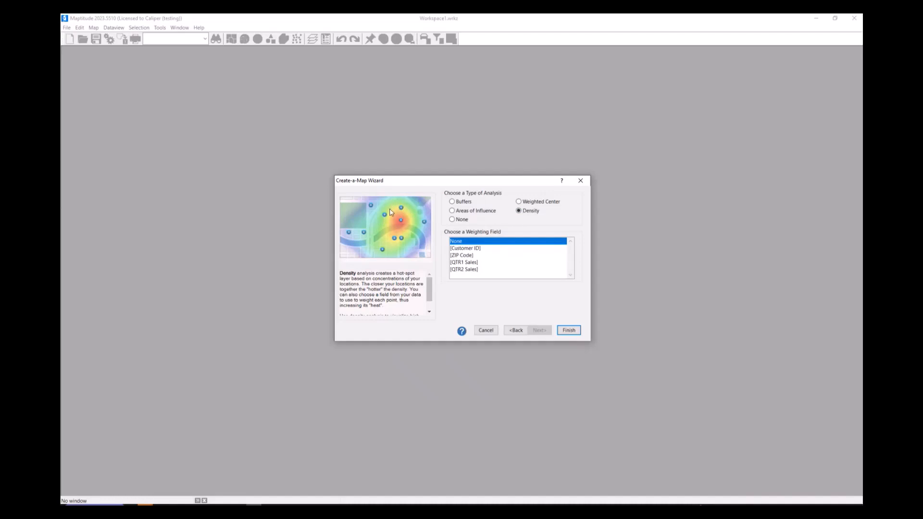
pyautogui.click(576, 334)
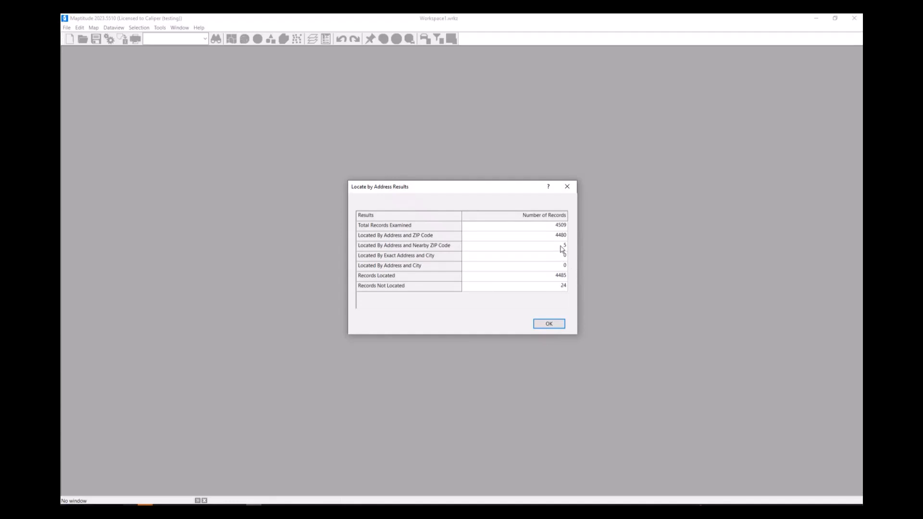
pyautogui.click(565, 290)
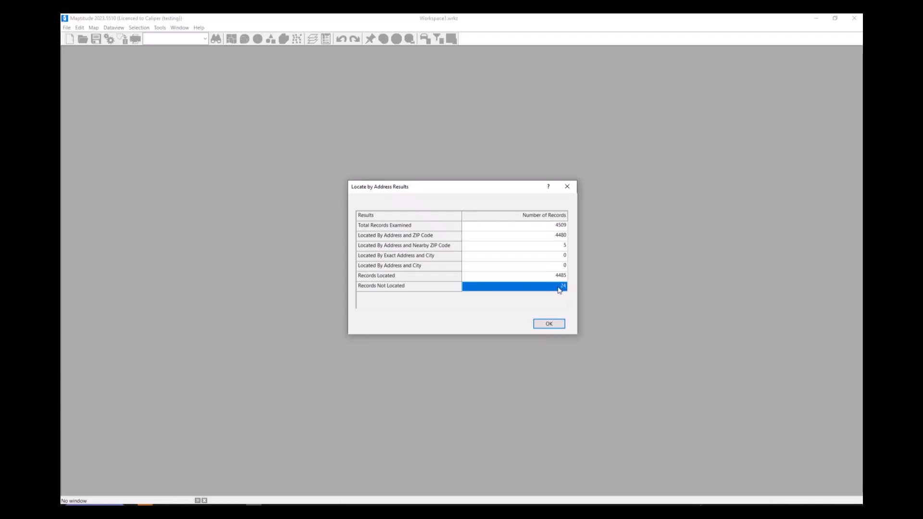
pyautogui.click(552, 326)
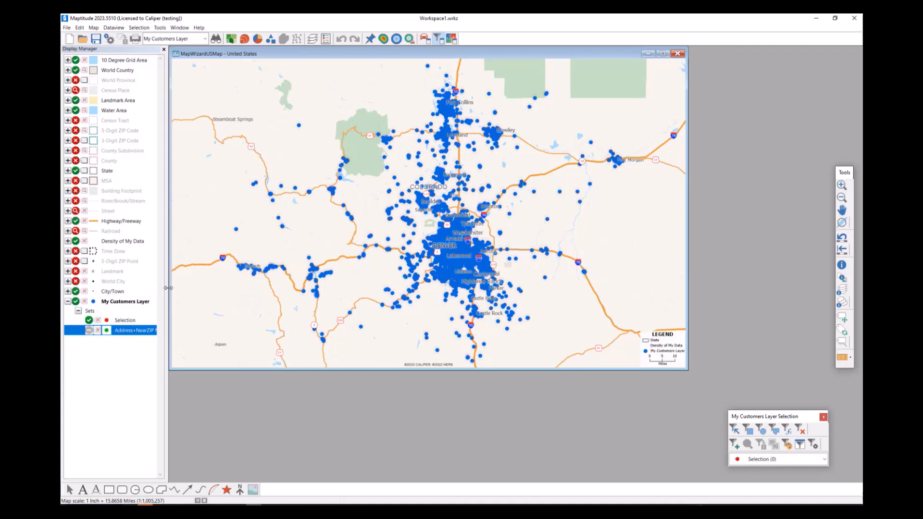
# Step: Widen the Display Manager, and briefly hide the My Customers Layer to view the density layer beneath it
pyautogui.moveTo(169, 288); pyautogui.dragTo(230, 288)
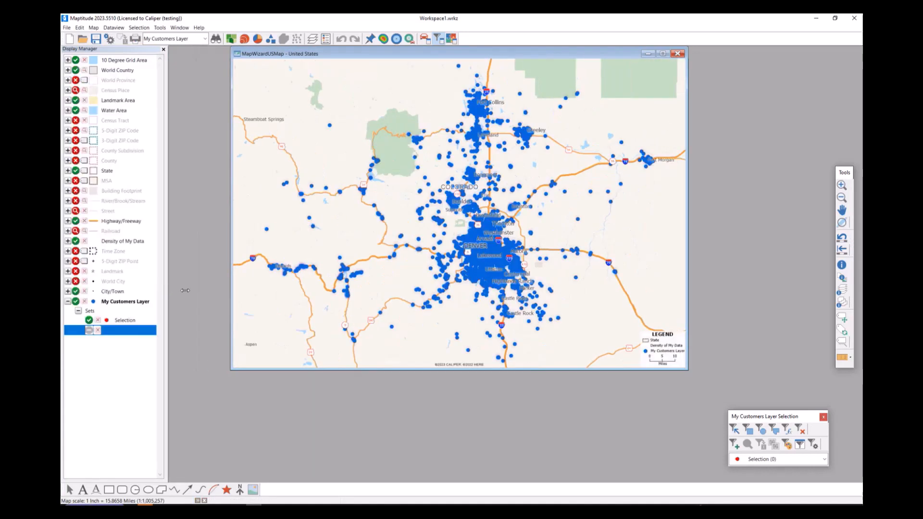
pyautogui.moveTo(167, 290); pyautogui.dragTo(224, 290)
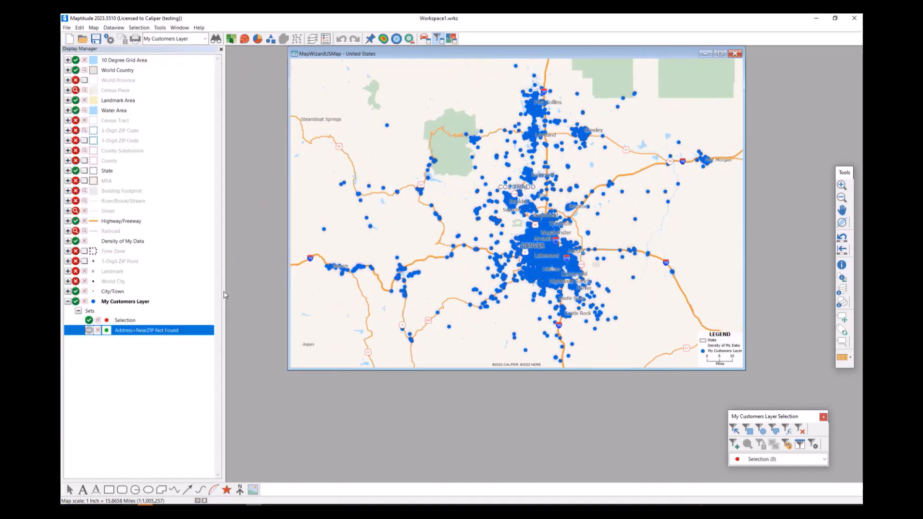
pyautogui.click(75, 302)
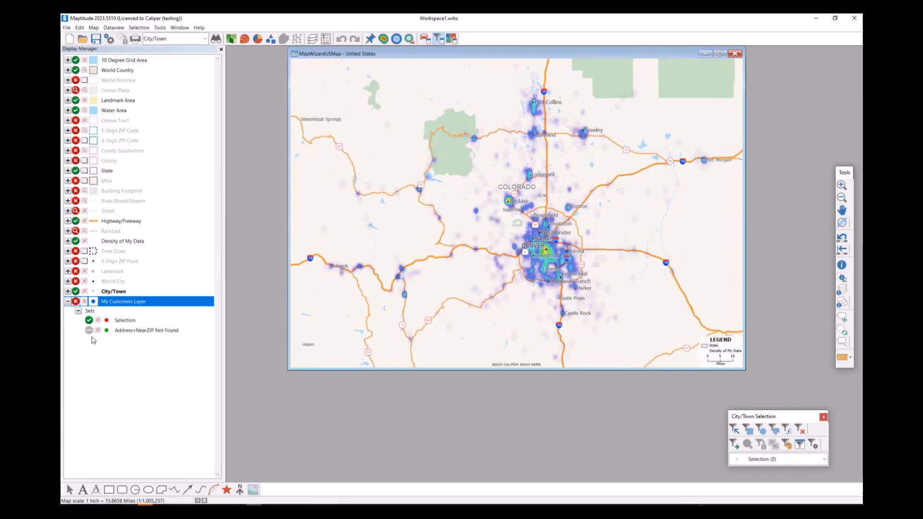
pyautogui.click(76, 302)
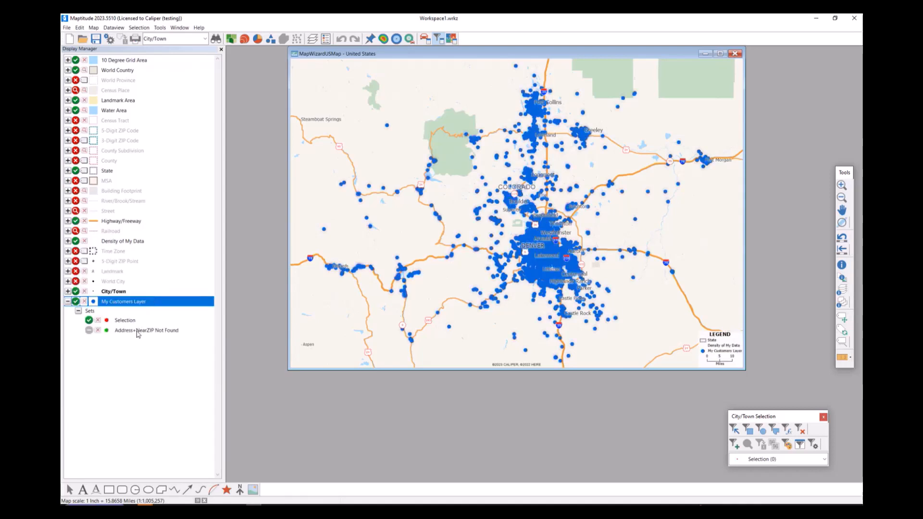
# Step: Open a new dataview of the My Customers Layer and show only the records in the Address+NearZIP Not Found set
pyautogui.rightClick(126, 304)
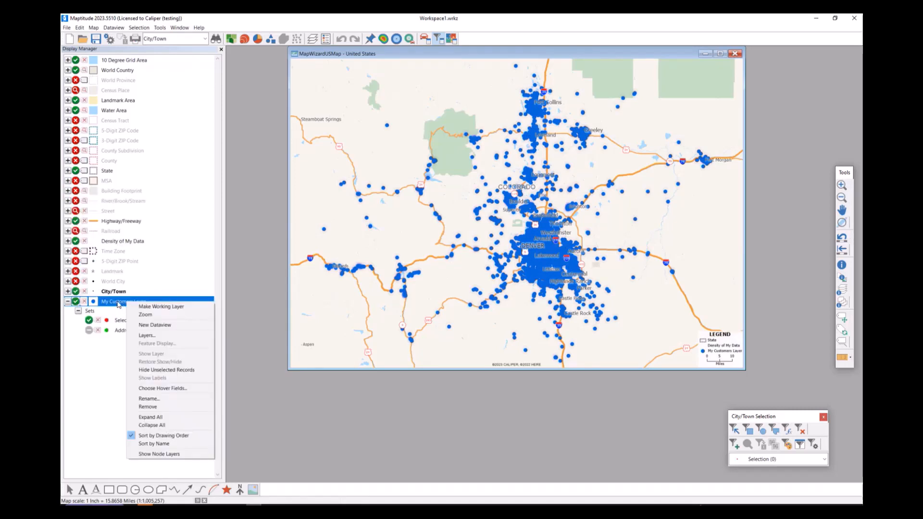
pyautogui.click(185, 329)
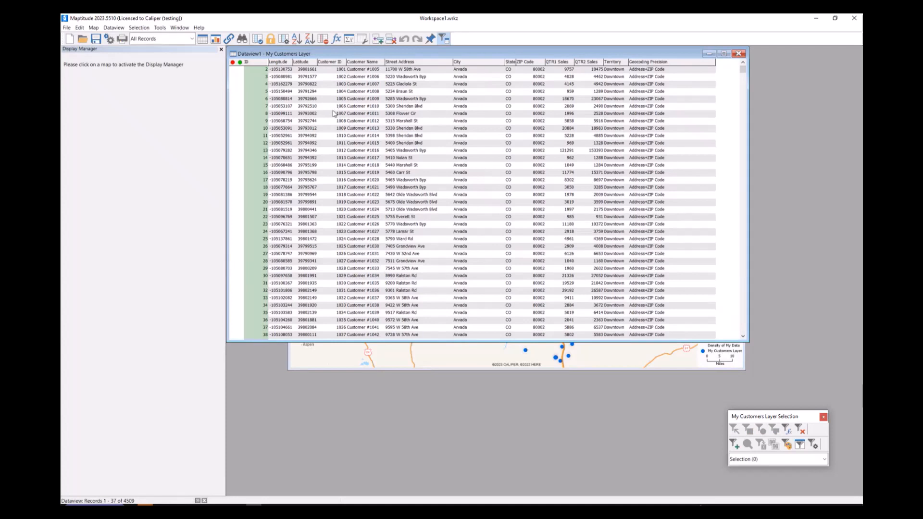
pyautogui.click(191, 39)
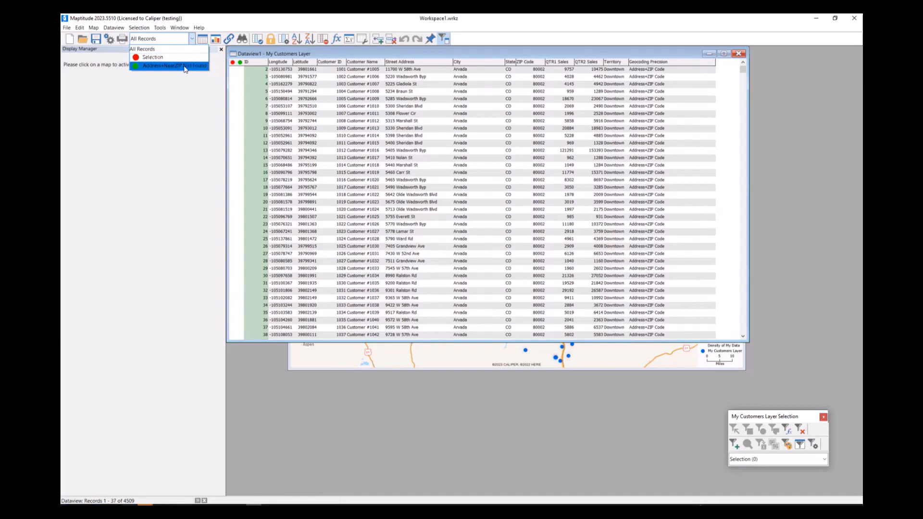
pyautogui.click(196, 71)
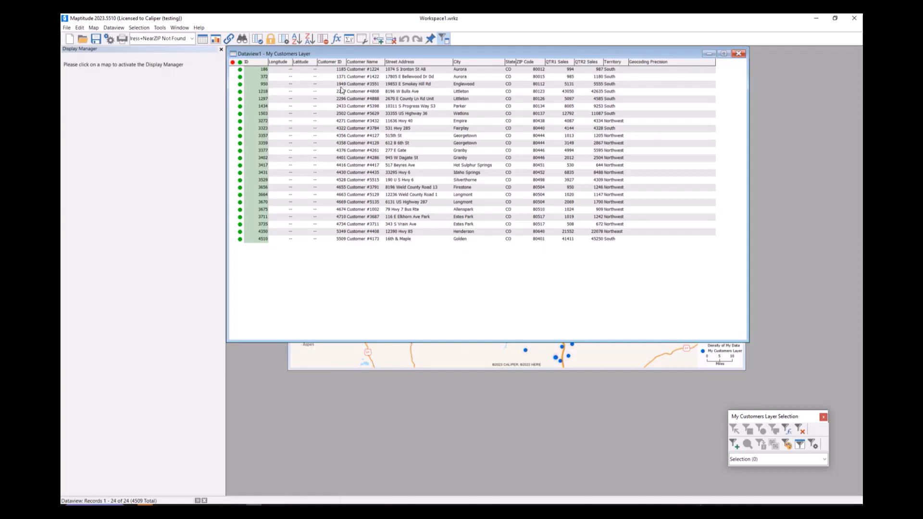
pyautogui.click(67, 29)
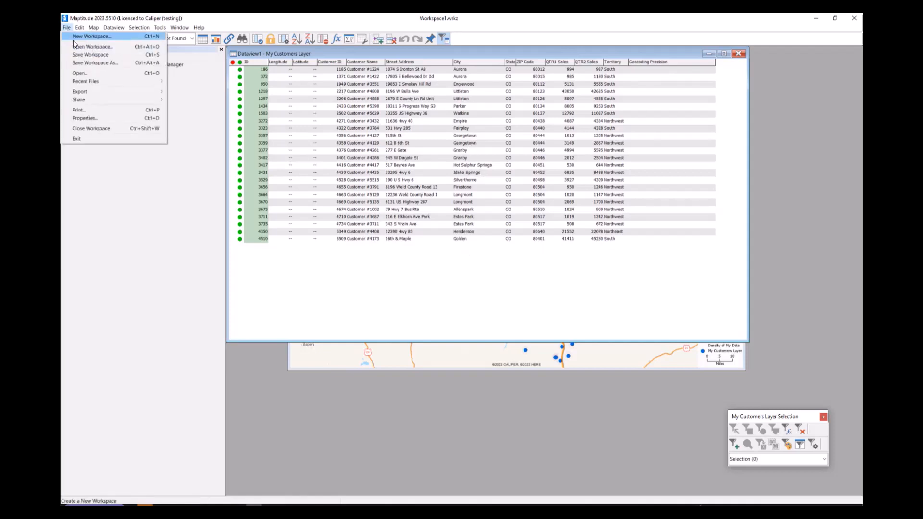
pyautogui.moveTo(102, 93)
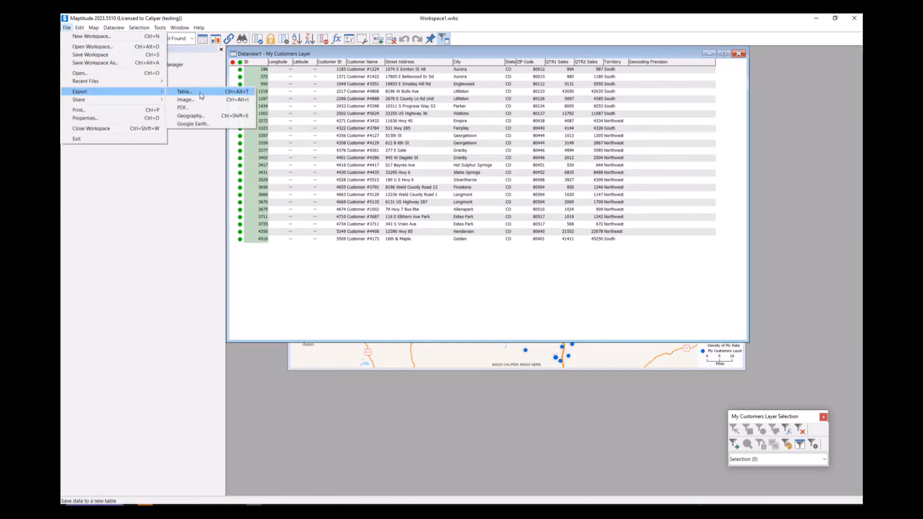
# Step: Delete the extra characters after the street suffix in the Street Address of the first two records in the dataview
pyautogui.click(432, 72)
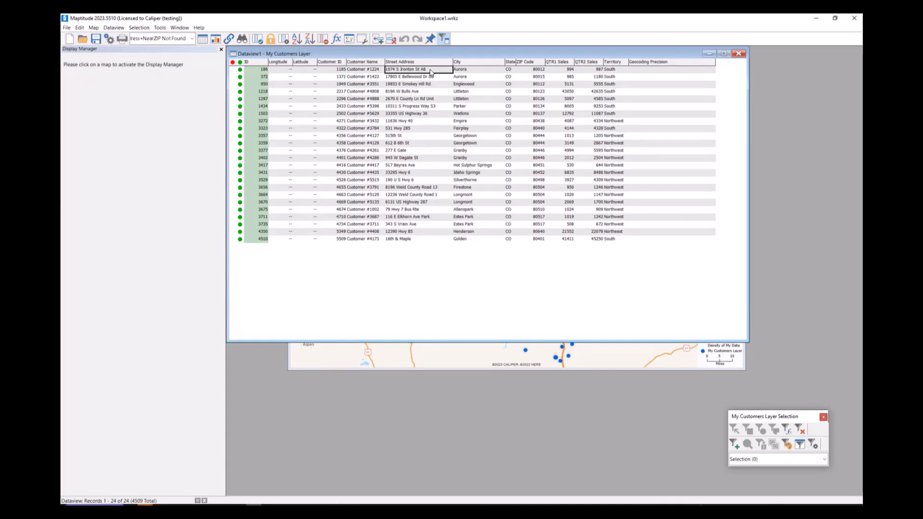
pyautogui.click(425, 71)
pyautogui.doubleClick(448, 70)
pyautogui.press('Delete')
pyautogui.click(440, 77)
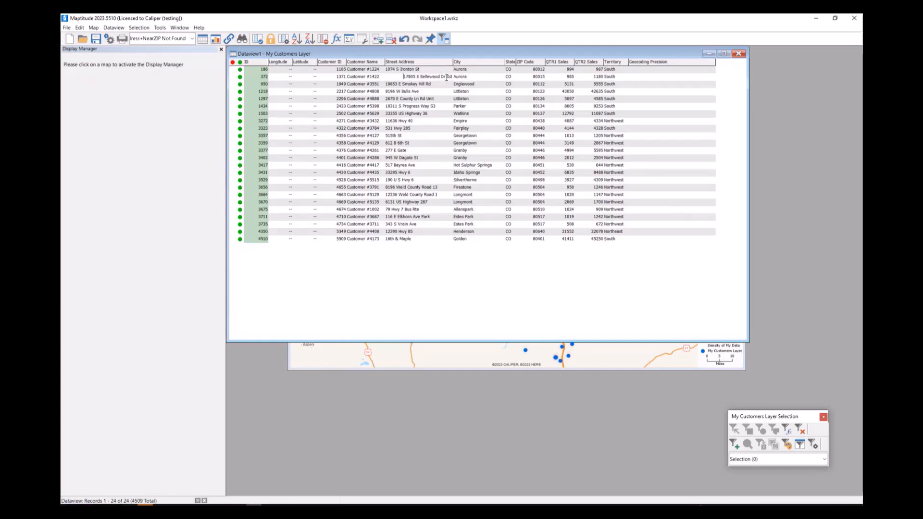
pyautogui.doubleClick(448, 77)
pyautogui.press('Delete')
pyautogui.click(442, 86)
pyautogui.click(481, 99)
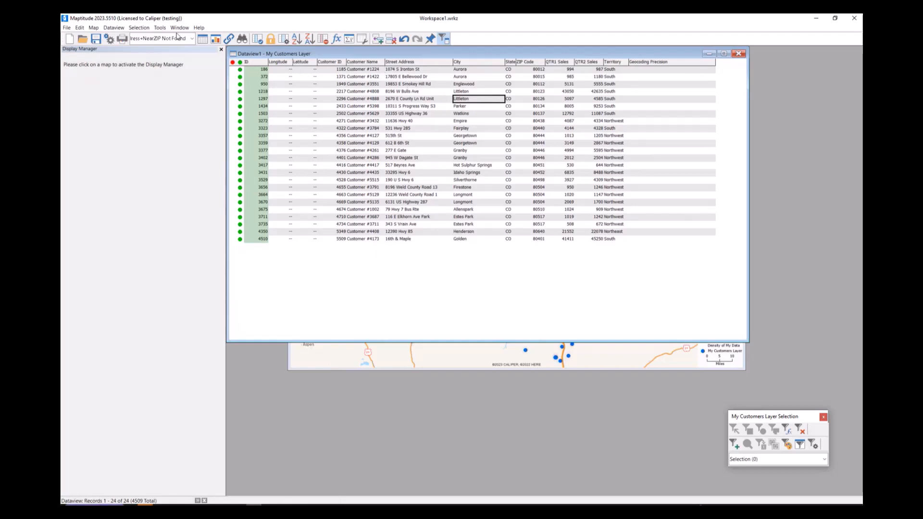
# Step: Run the Locate Wizard on the Address+NearZIP Not Found records with both Scattered within methods turned off
pyautogui.click(160, 29)
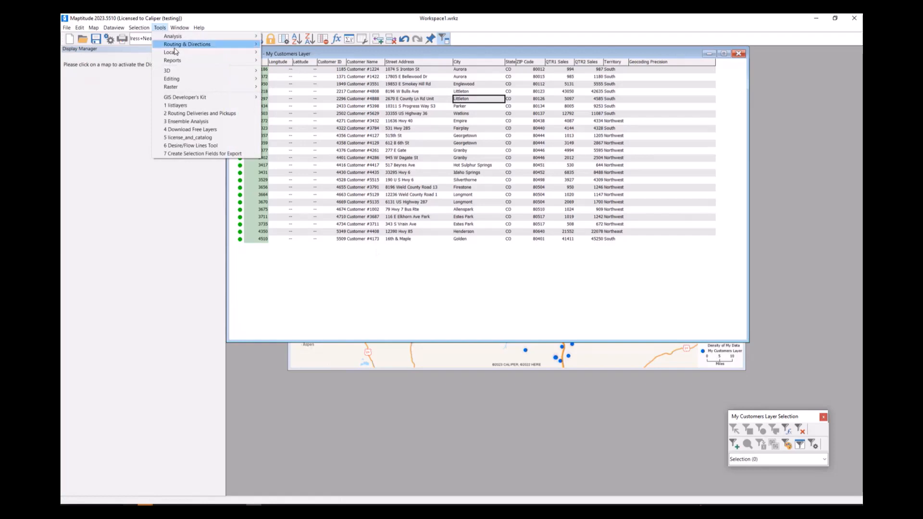
pyautogui.moveTo(231, 53)
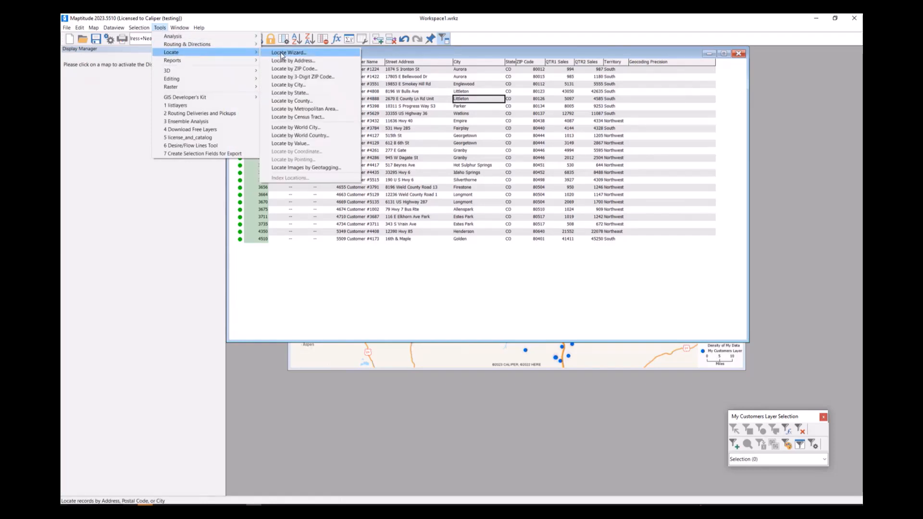
pyautogui.click(322, 56)
pyautogui.moveTo(447, 134); pyautogui.dragTo(690, 92)
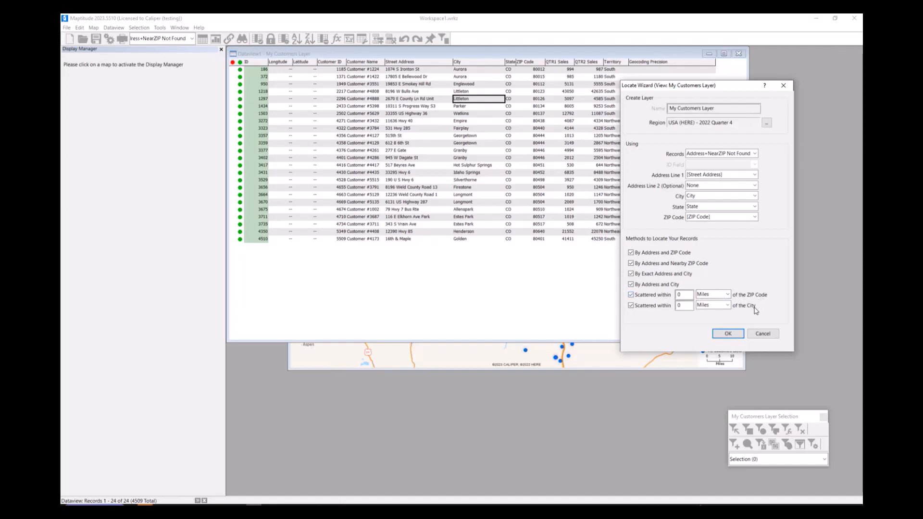
pyautogui.click(663, 309)
pyautogui.click(728, 335)
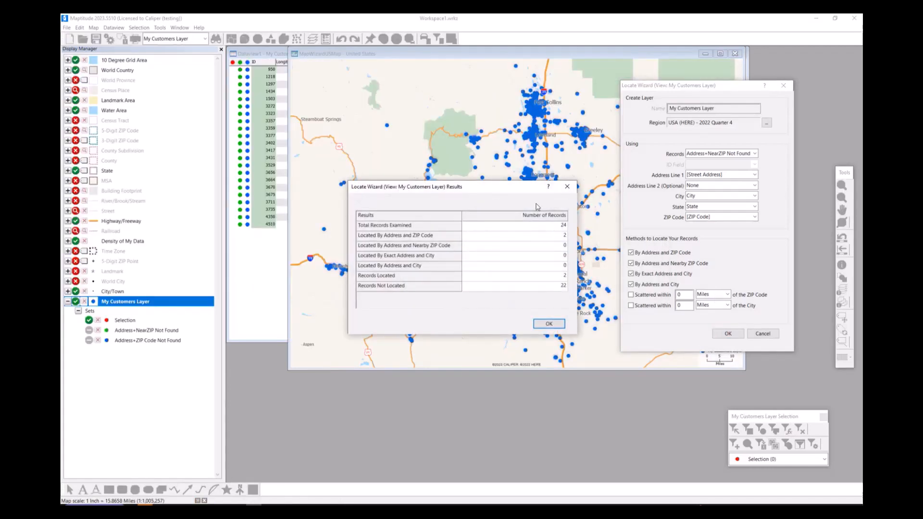
# Step: Check the Total Records Examined and Records Located figures in the Locate Wizard results, and close the results
pyautogui.click(565, 230)
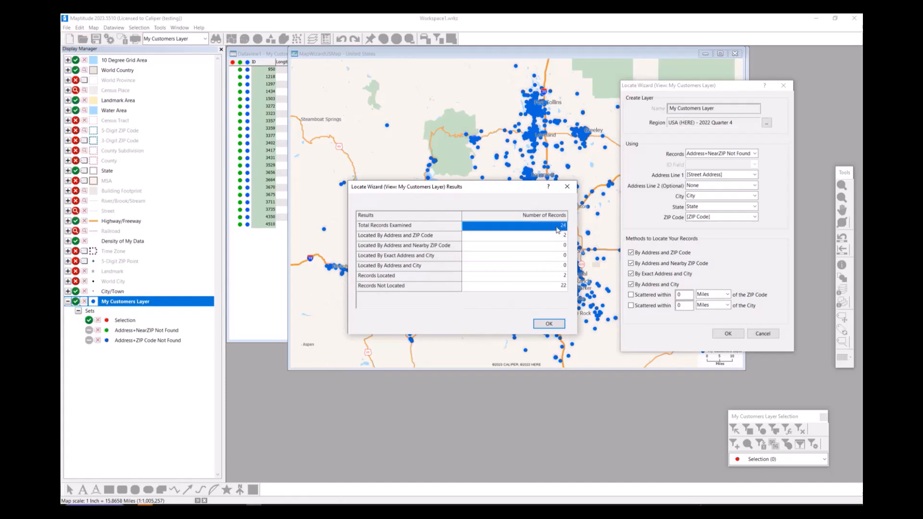
pyautogui.click(564, 277)
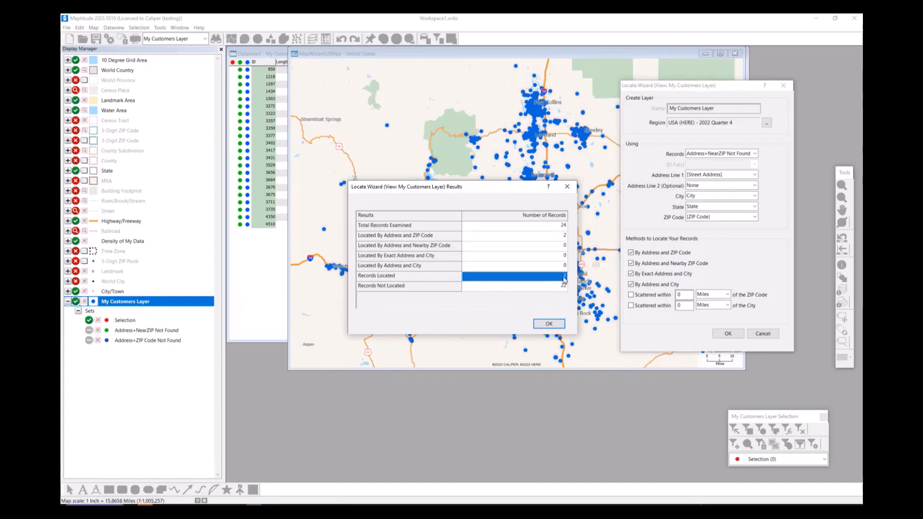
pyautogui.click(548, 324)
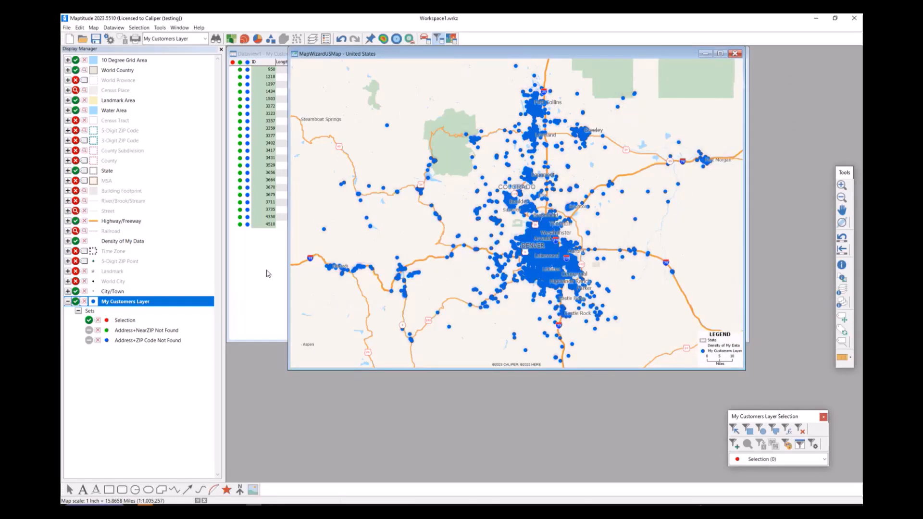
# Step: Close the dataview of records that were not located, and make the map window taller
pyautogui.click(268, 295)
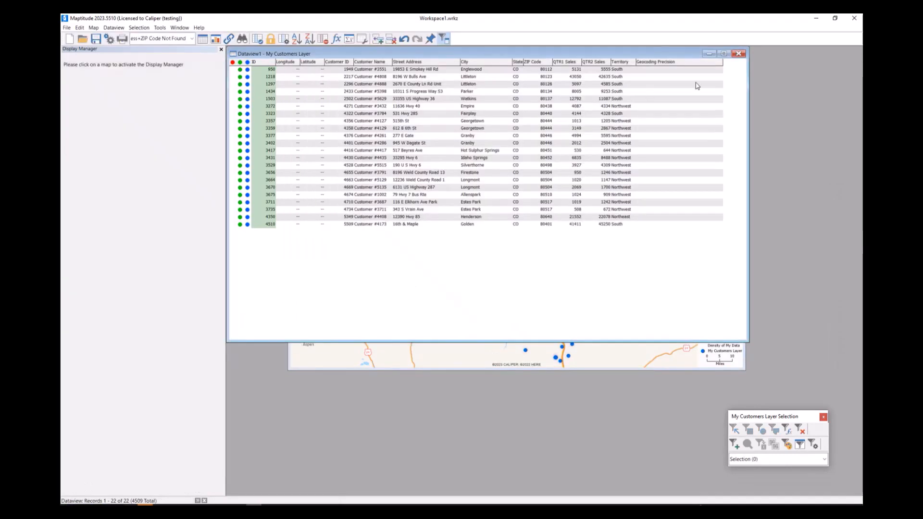
pyautogui.click(740, 54)
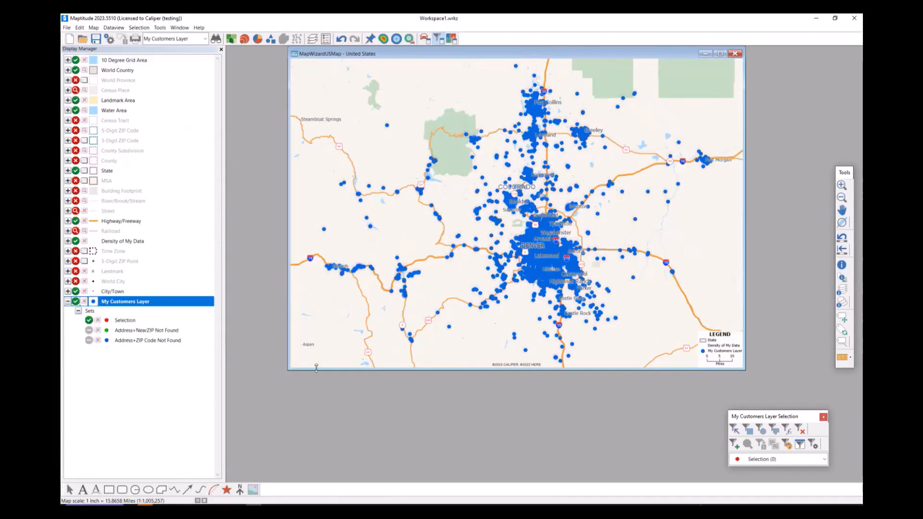
pyautogui.moveTo(330, 369); pyautogui.dragTo(335, 435)
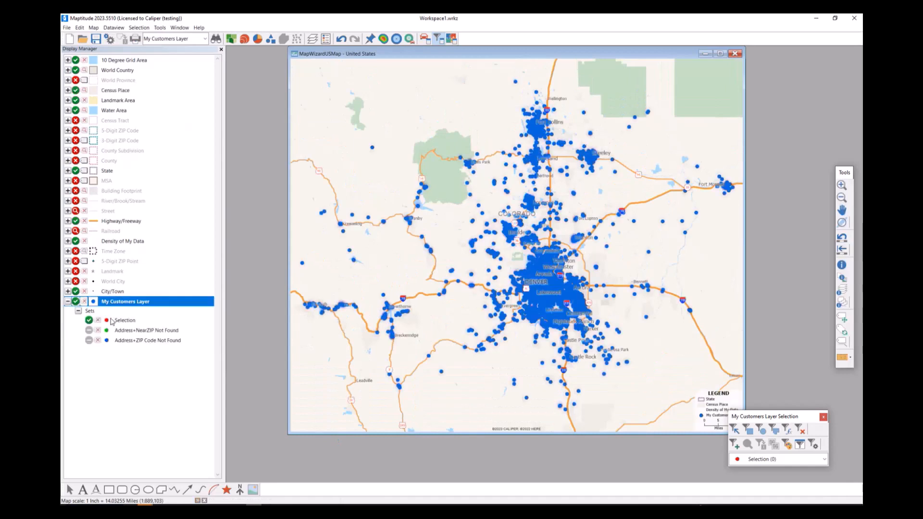
# Step: Hide My Customers Layer to view the density layer, then hide Density of My Data and show My Customers Layer again
pyautogui.click(77, 301)
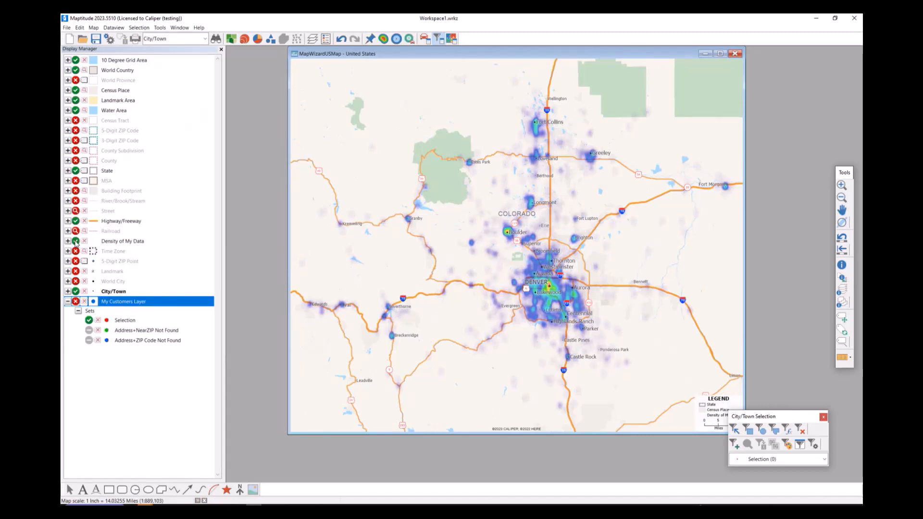
pyautogui.click(76, 241)
pyautogui.click(76, 241)
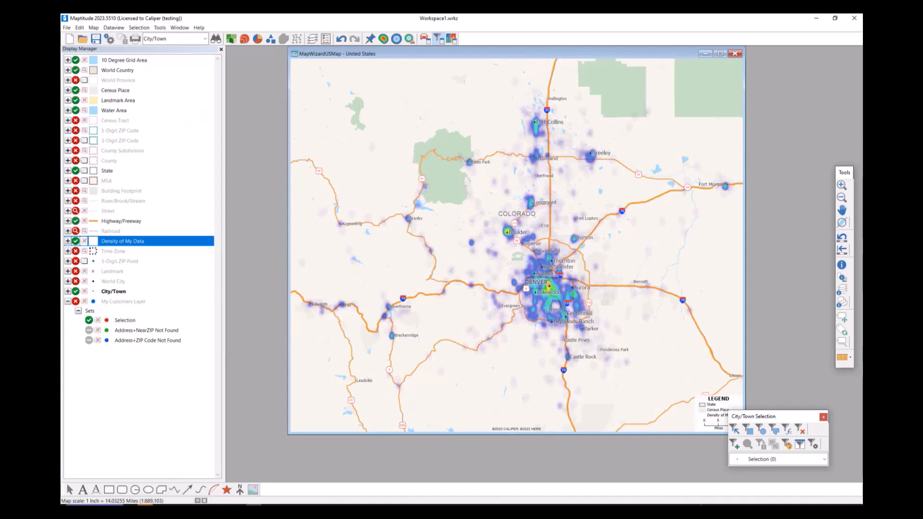
pyautogui.click(76, 240)
pyautogui.click(76, 301)
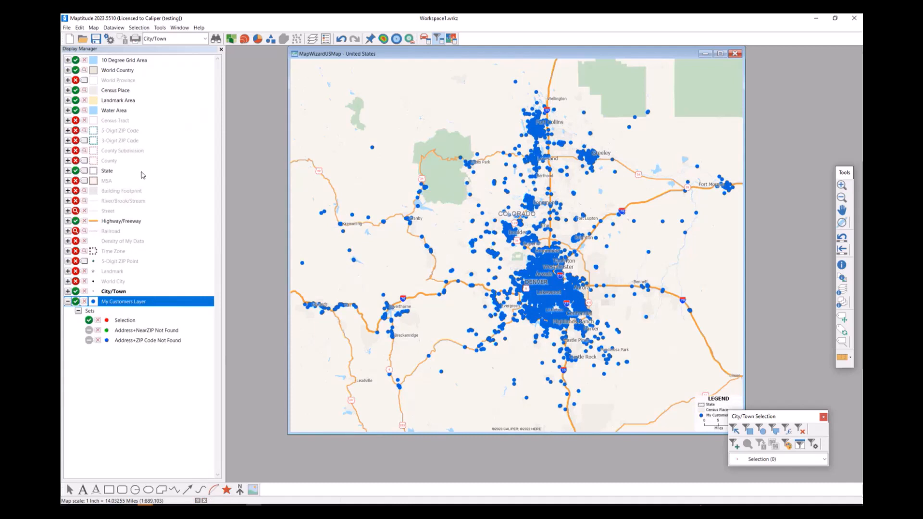
# Step: Open a new dataview of My Customers Layer, and make that layer the working layer of the map
pyautogui.rightClick(139, 305)
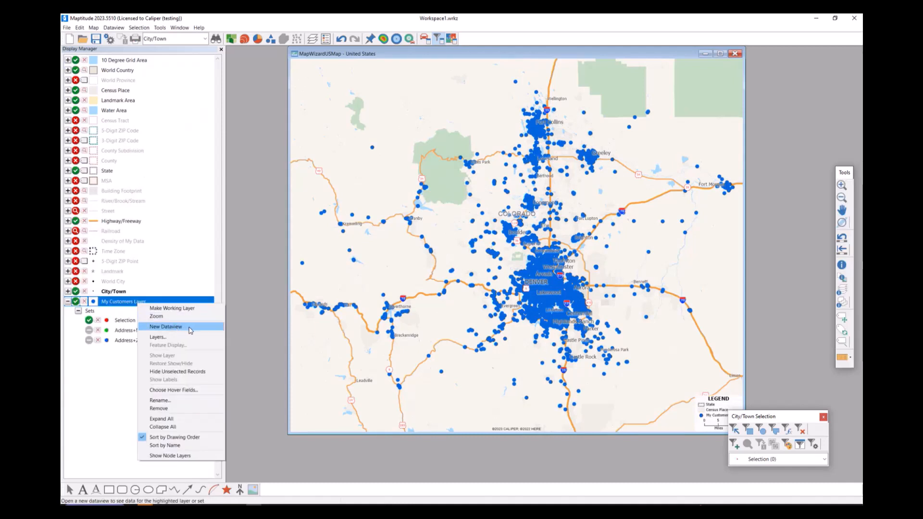
pyautogui.click(189, 328)
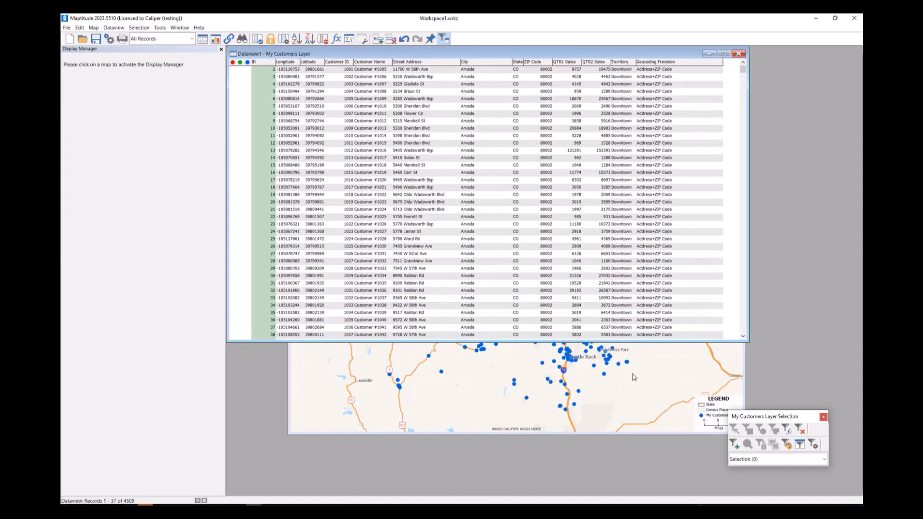
pyautogui.click(601, 396)
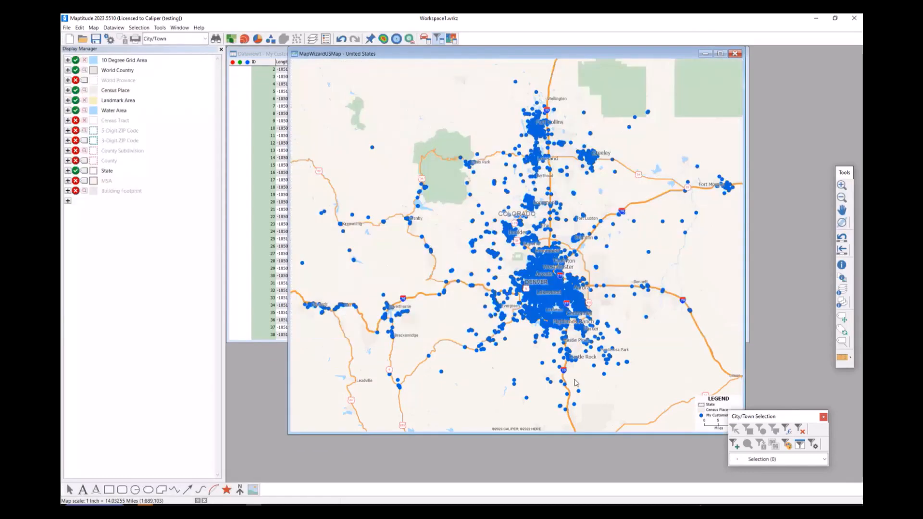
pyautogui.click(169, 298)
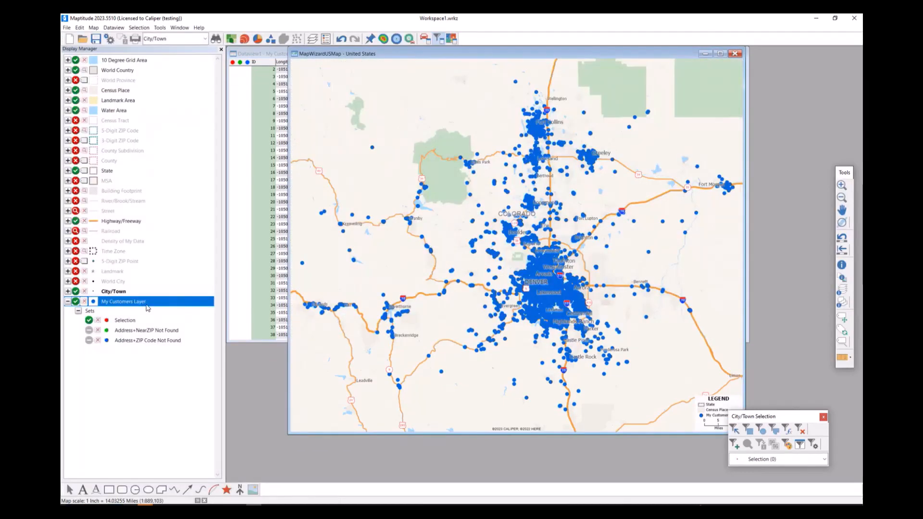
pyautogui.rightClick(141, 306)
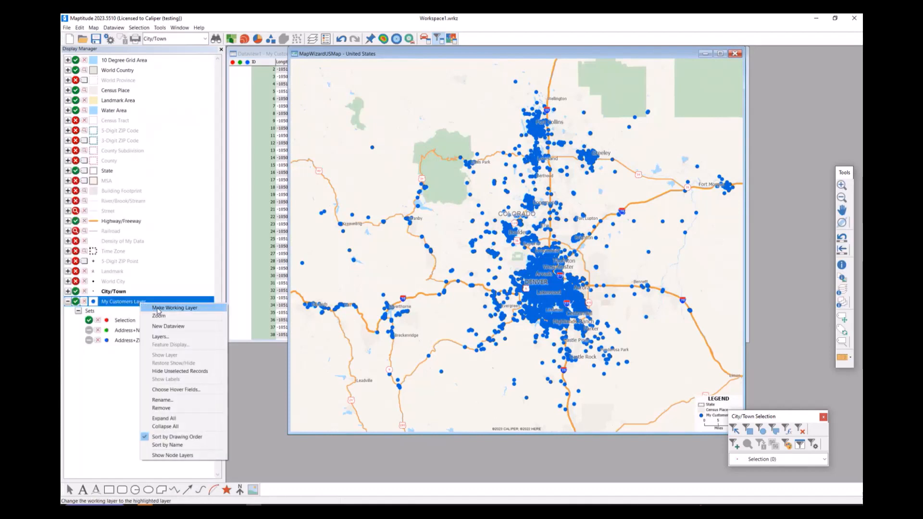
pyautogui.click(158, 308)
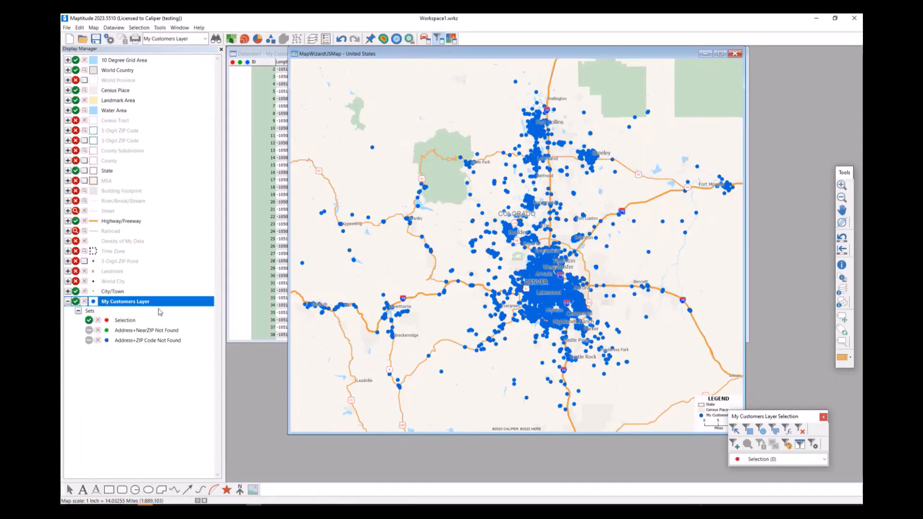
# Step: Start Tag Points by Area for My Customers Layer and set it to tag the points in All Features
pyautogui.click(165, 28)
pyautogui.moveTo(174, 37)
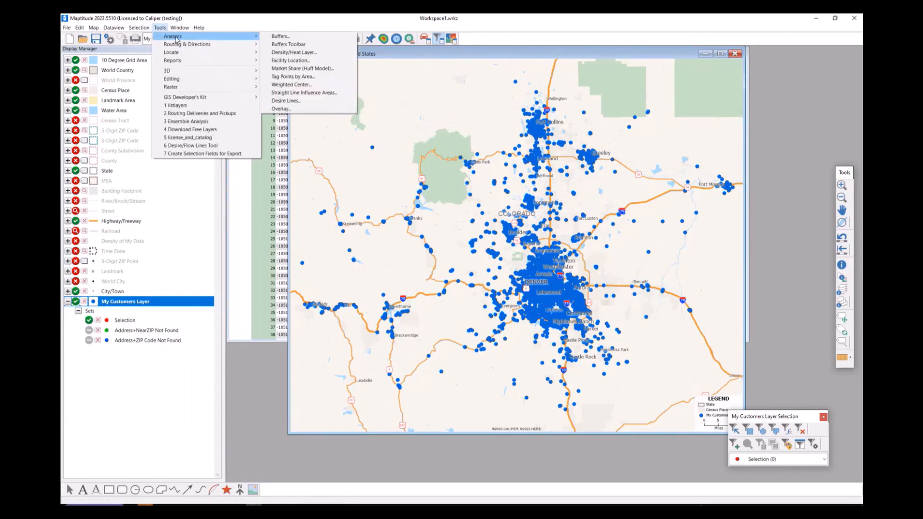
pyautogui.click(331, 77)
pyautogui.moveTo(453, 204); pyautogui.dragTo(314, 180)
pyautogui.click(373, 210)
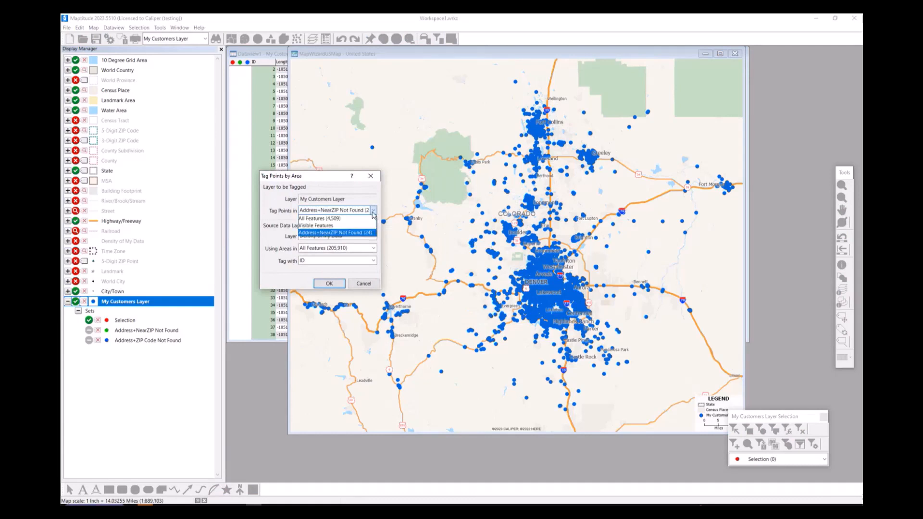
pyautogui.click(350, 219)
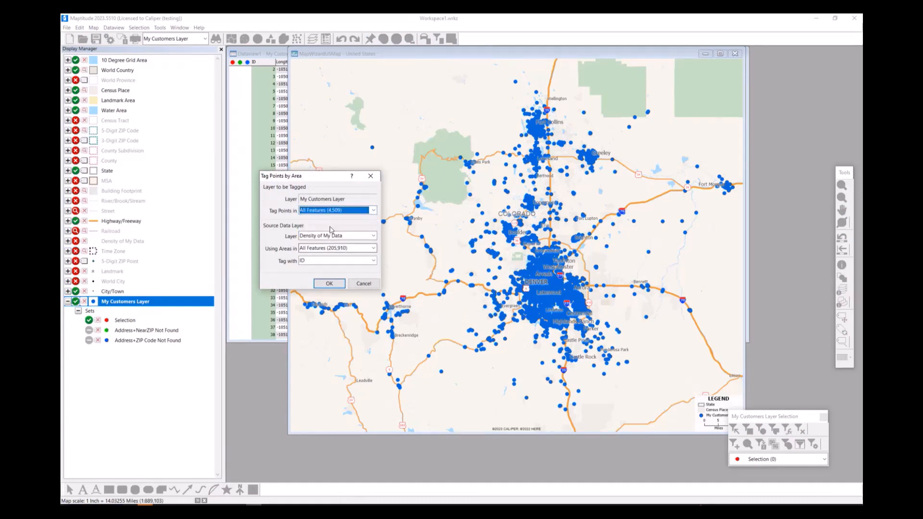
# Step: Tag the points with the Tract field using all features of the Census Tract layer, and browse the tagged column in the dataview
pyautogui.click(372, 235)
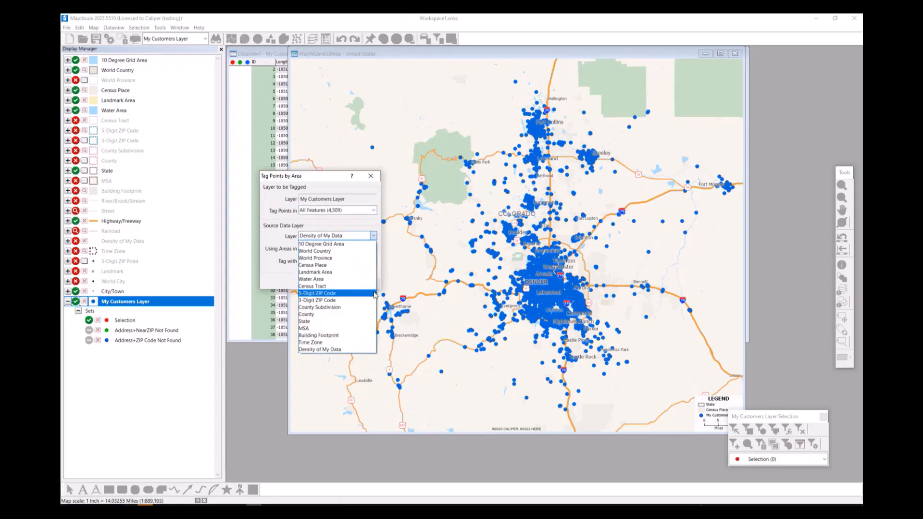
pyautogui.click(354, 286)
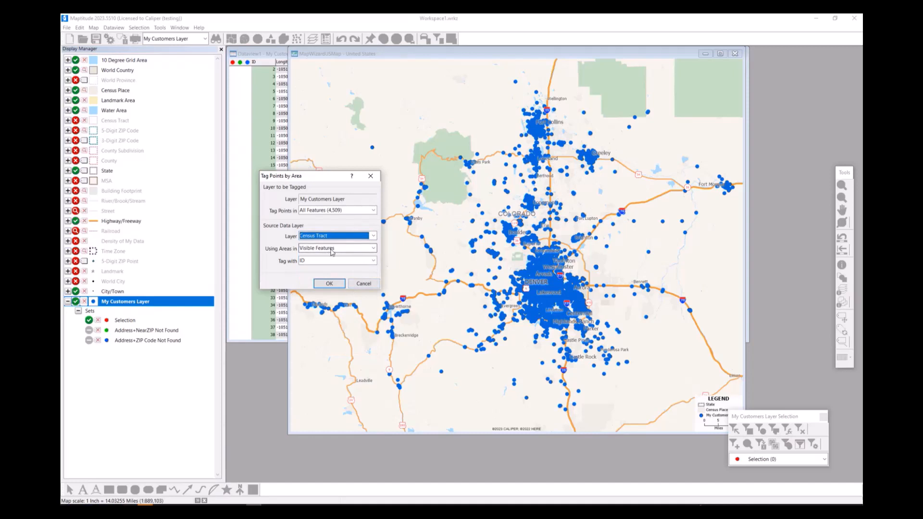
pyautogui.click(337, 249)
pyautogui.click(335, 257)
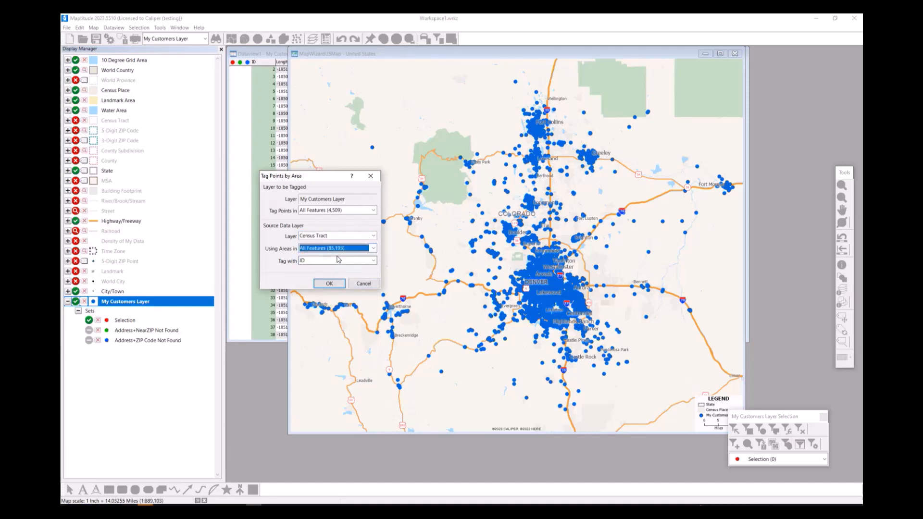
pyautogui.click(308, 263)
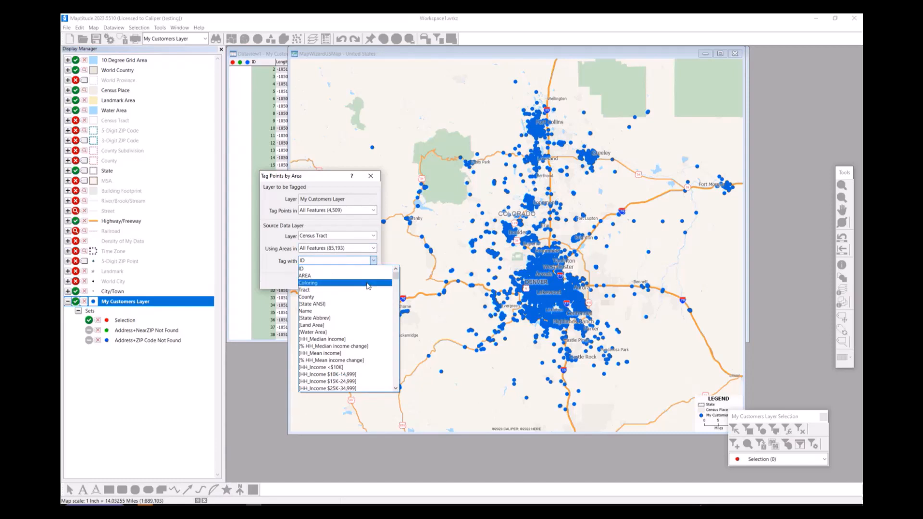
pyautogui.click(319, 290)
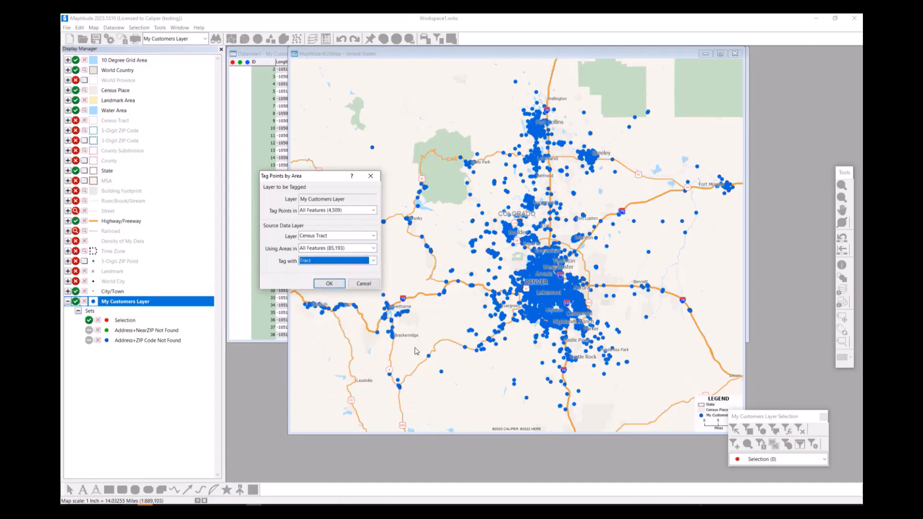
pyautogui.click(329, 284)
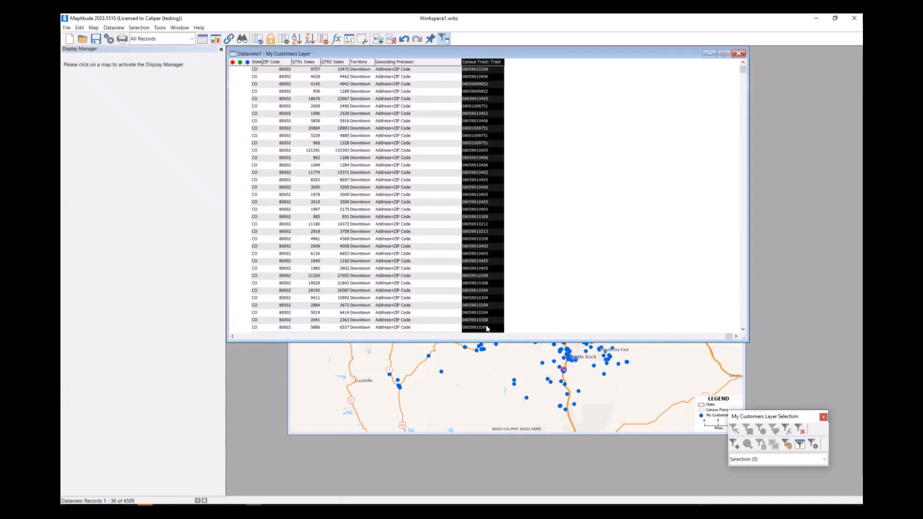
pyautogui.scroll(-9, 502, 189)
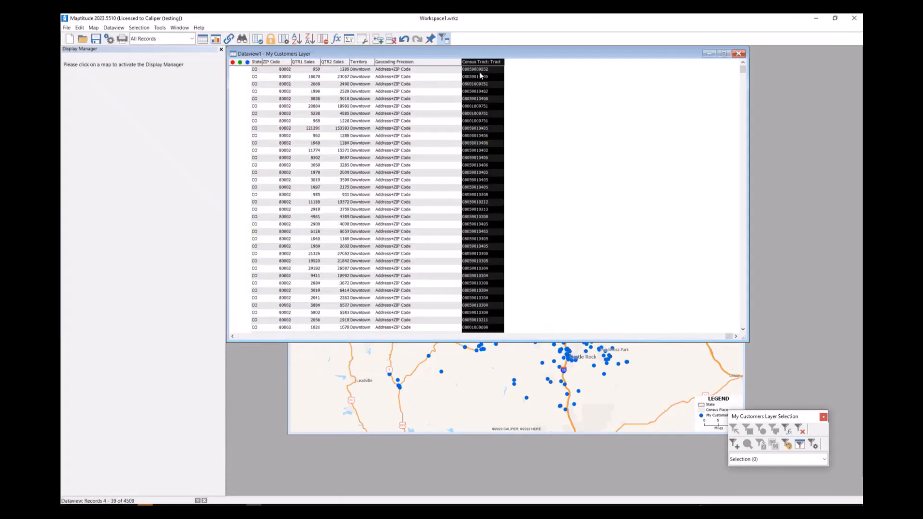
pyautogui.scroll(5, 491, 289)
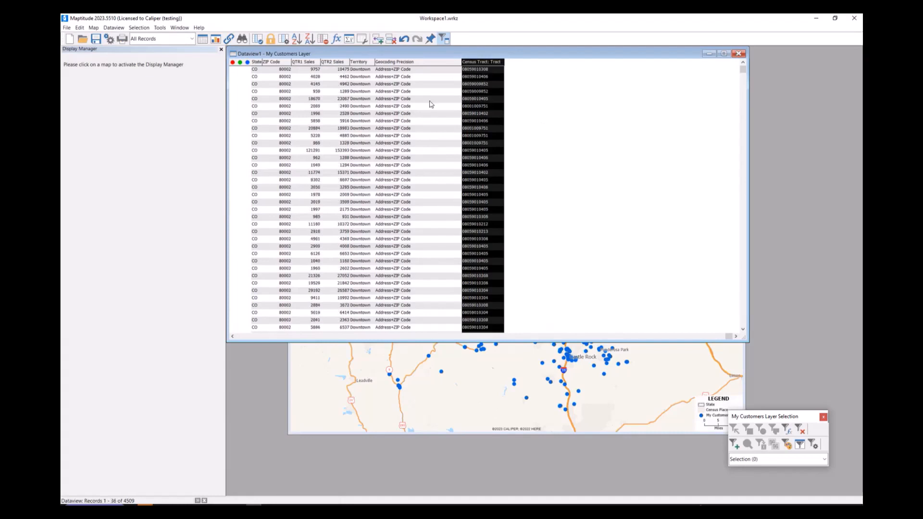
# Step: Export the tagged customer dataview to the Downloads folder as an Excel worksheet named Census Tracts Customers
pyautogui.scroll(4, 423, 159)
pyautogui.click(425, 158)
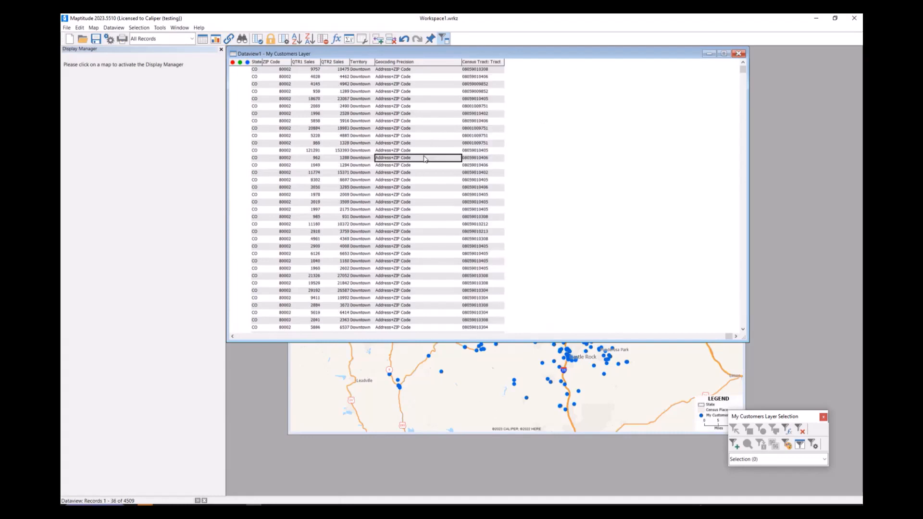
pyautogui.click(66, 27)
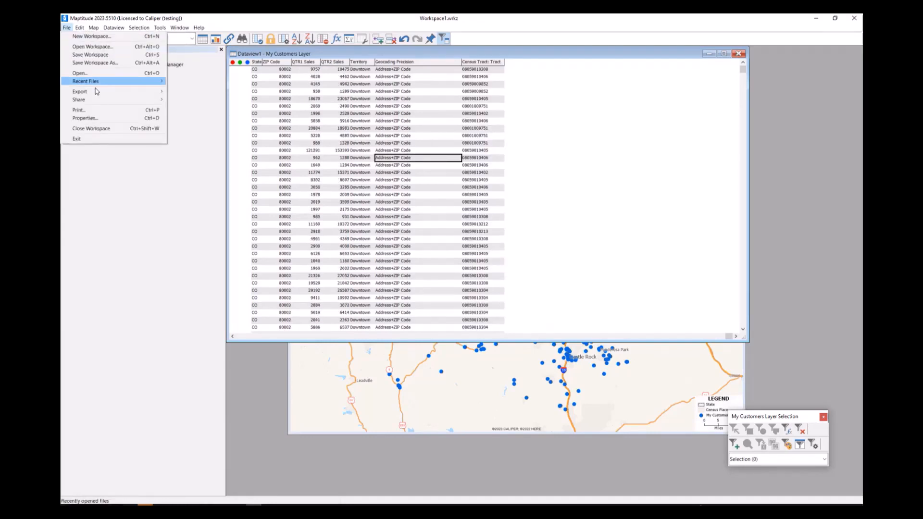
pyautogui.moveTo(95, 92)
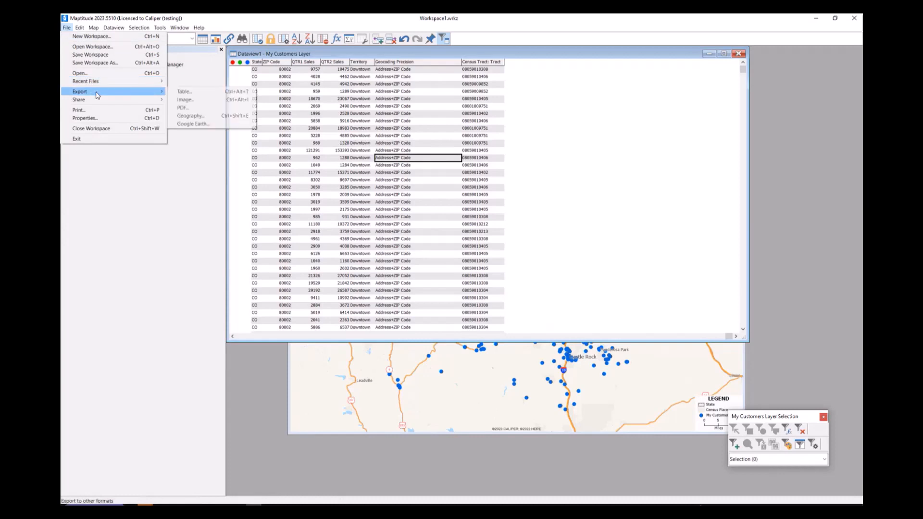
pyautogui.click(193, 92)
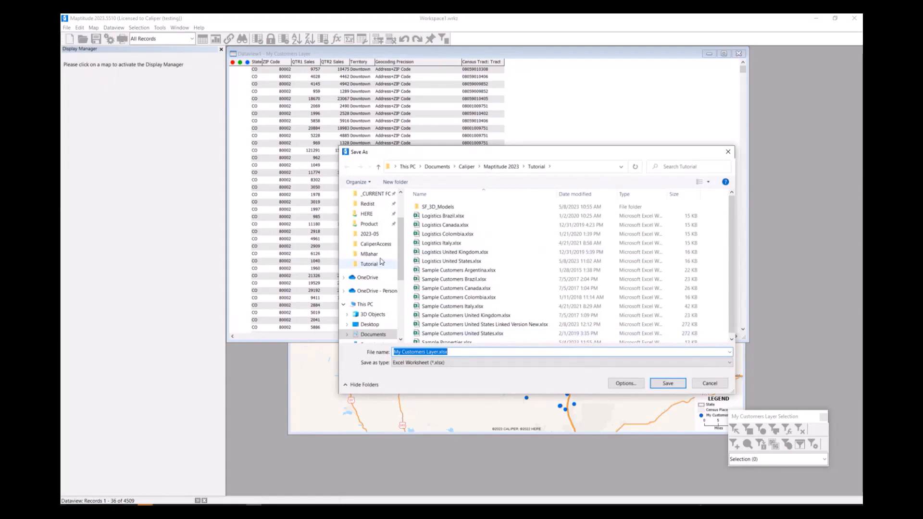
pyautogui.scroll(-1, 380, 312)
pyautogui.click(380, 327)
pyautogui.click(470, 354)
pyautogui.write('C')
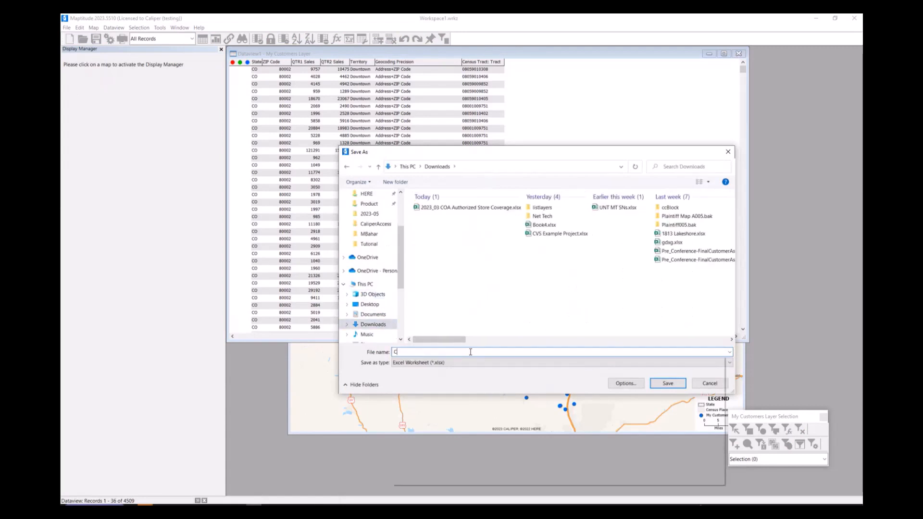
pyautogui.write('ensus Tracts')
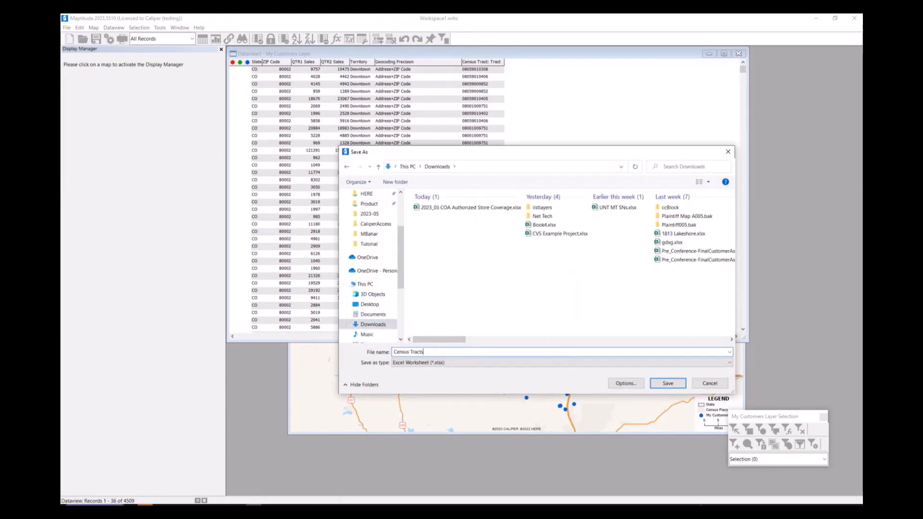
pyautogui.write(' Customers')
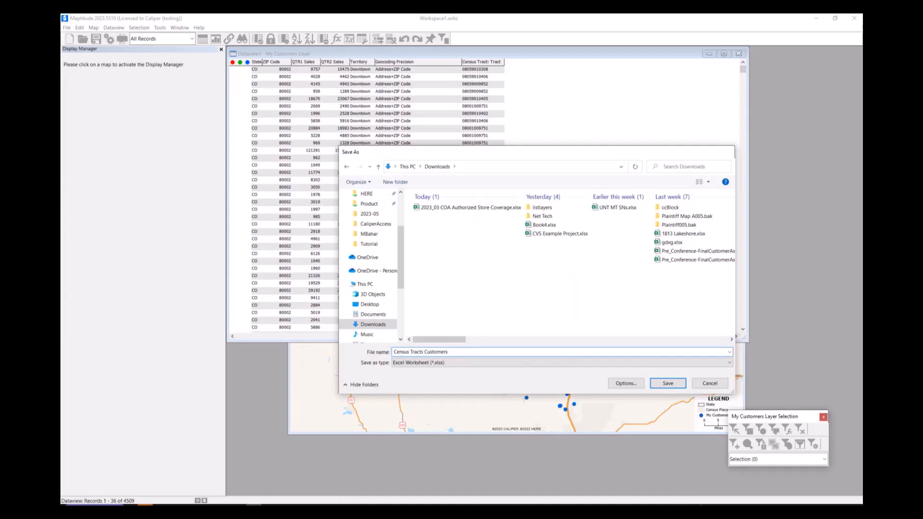
pyautogui.press('Return')
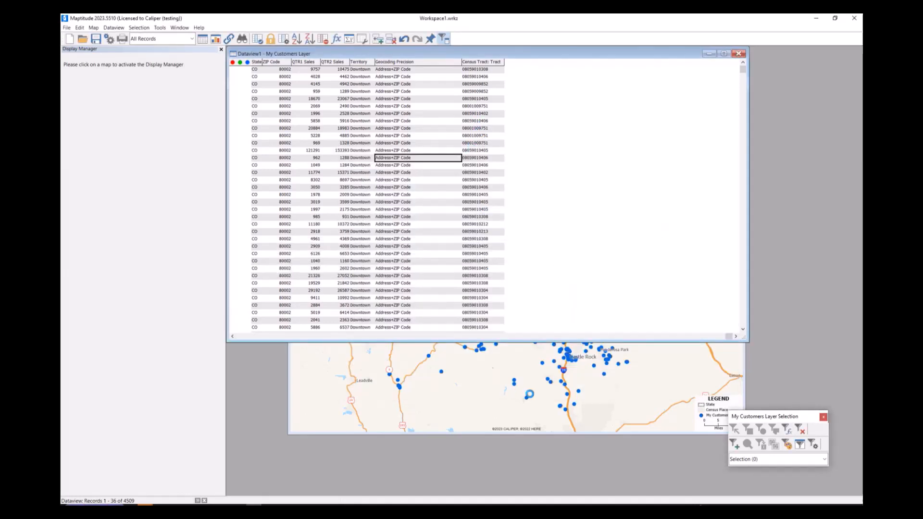
# Step: Show the Census Tract layer on the map and start adding Sheet1 of Census Tracts Customers.xlsx to the map
pyautogui.click(551, 433)
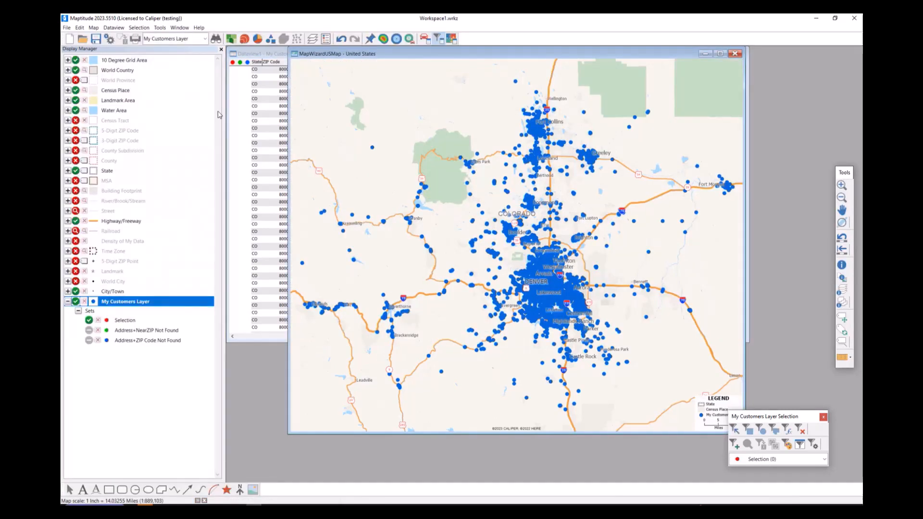
pyautogui.click(75, 120)
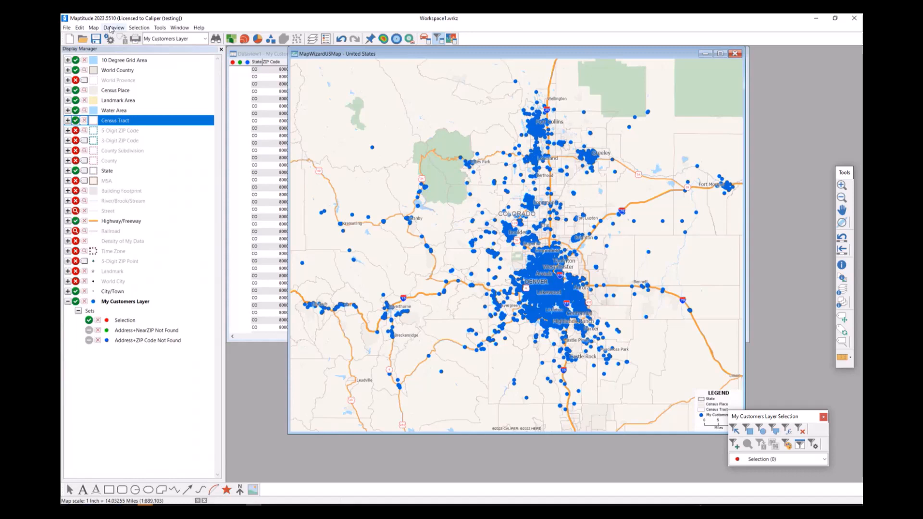
pyautogui.click(94, 27)
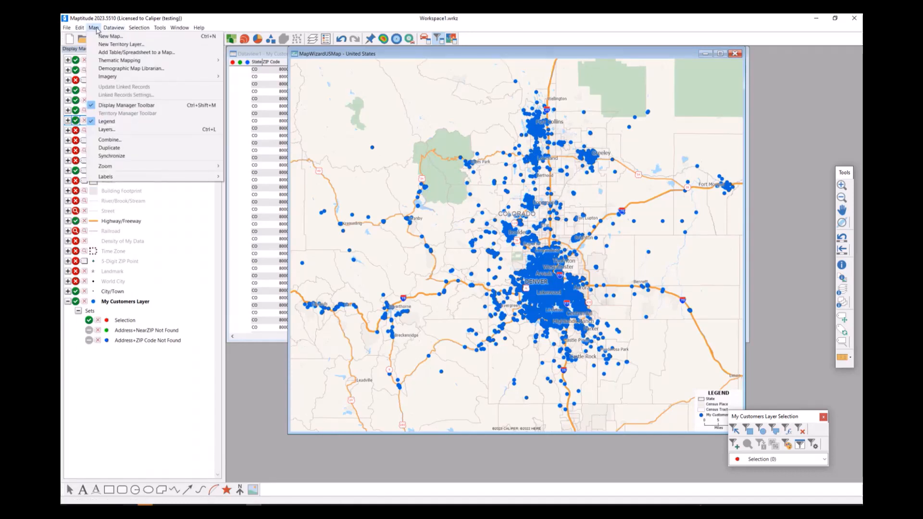
pyautogui.click(153, 54)
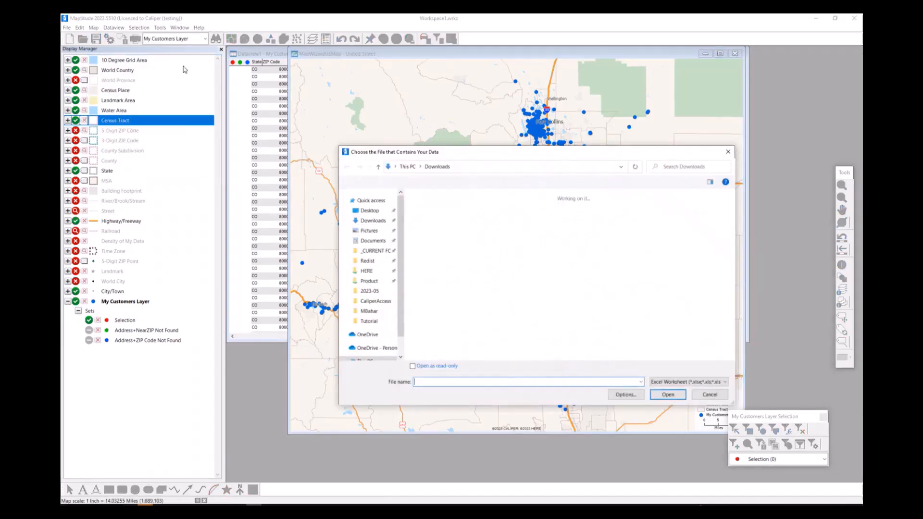
pyautogui.click(442, 217)
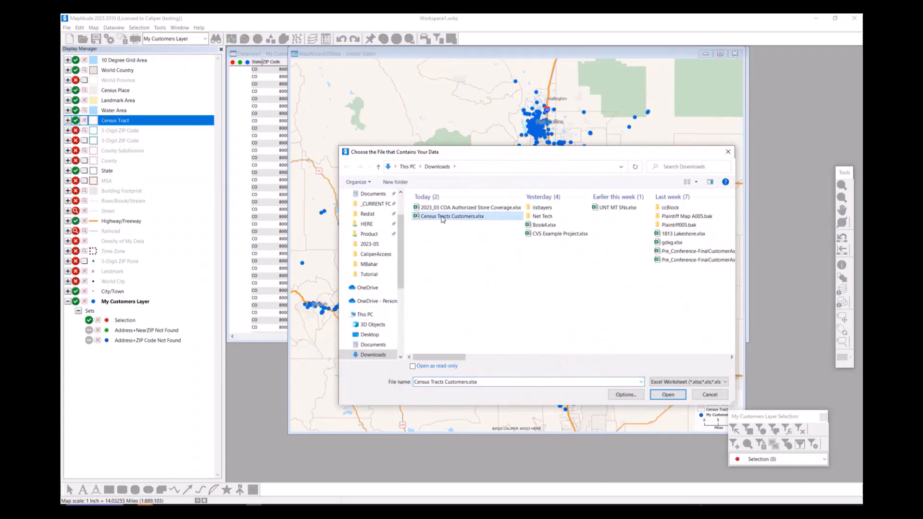
pyautogui.click(676, 400)
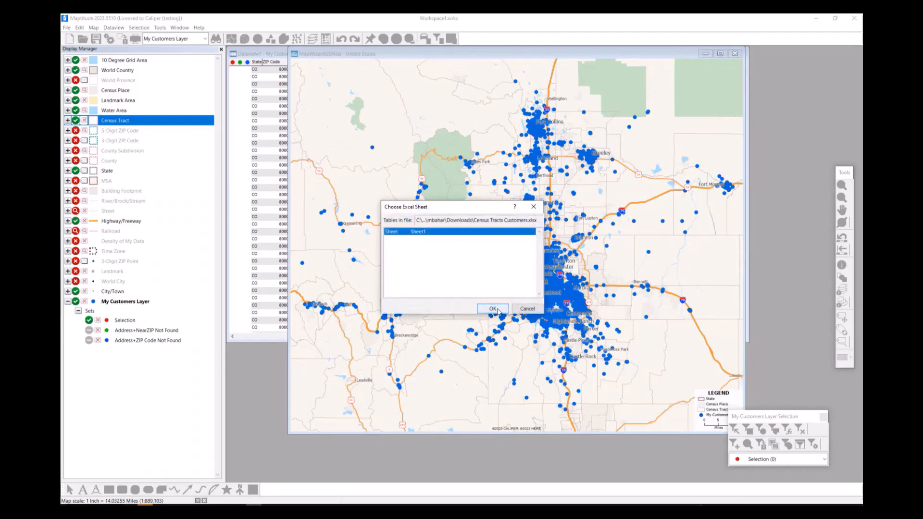
pyautogui.click(521, 312)
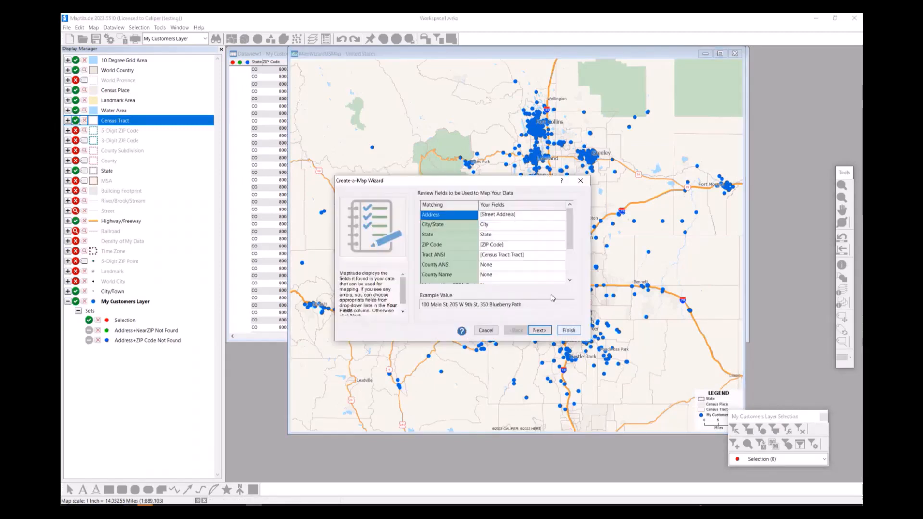
# Step: Keep Census Tract: Tract as the Tract ANSI field, choose to show Tract boundaries with the data attached, and import the data
pyautogui.click(465, 260)
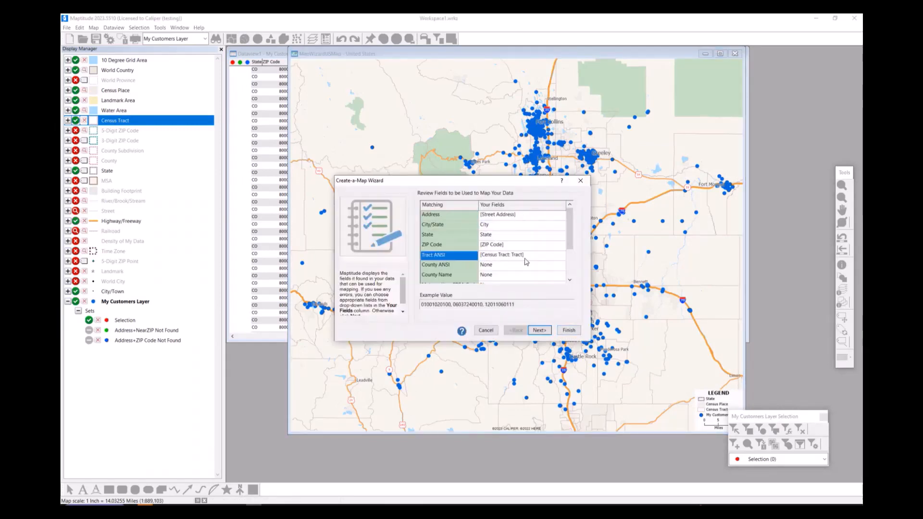
pyautogui.click(511, 258)
pyautogui.scroll(-2, 566, 245)
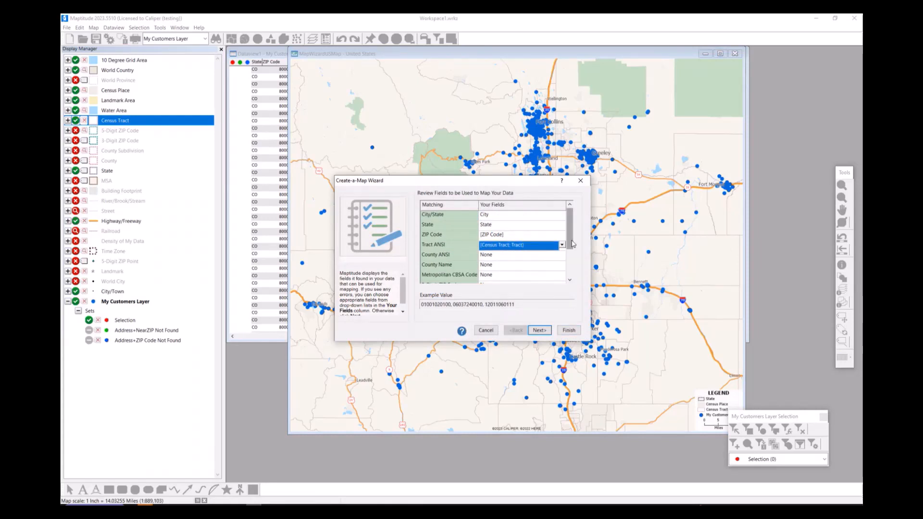
pyautogui.click(539, 331)
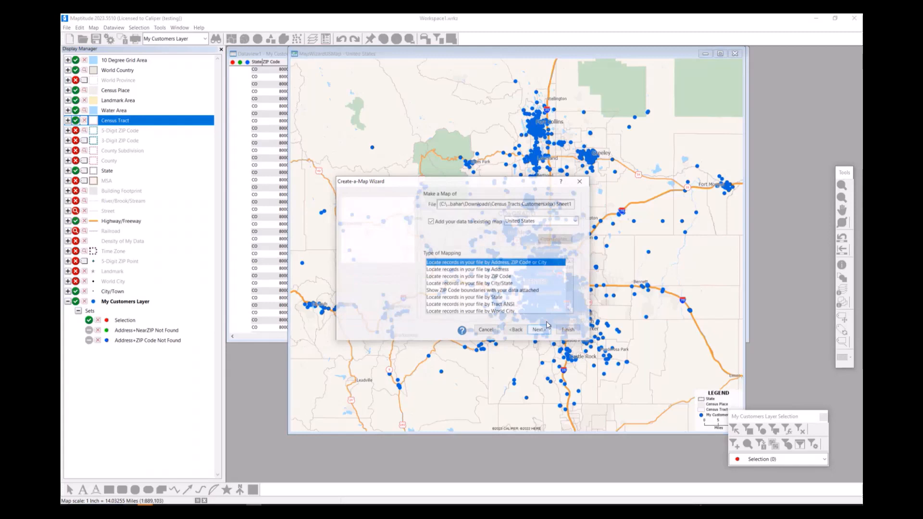
pyautogui.scroll(-1, 493, 302)
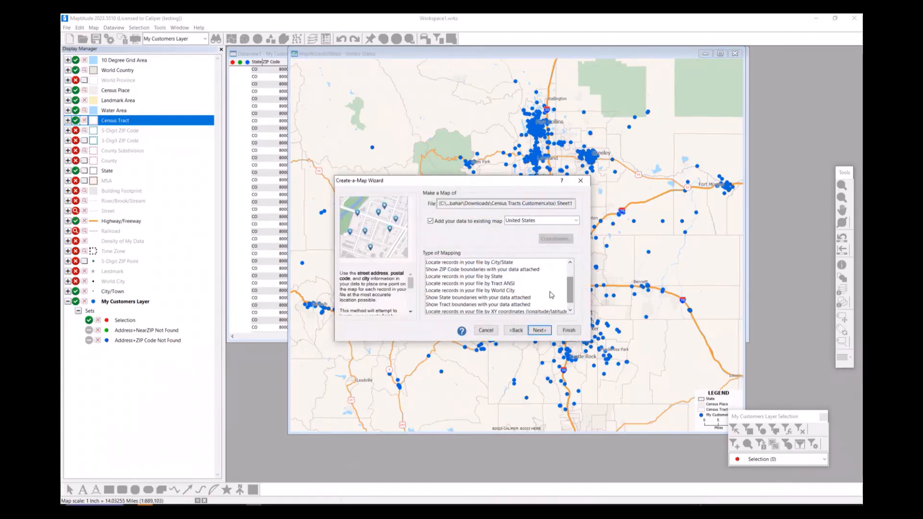
pyautogui.click(437, 304)
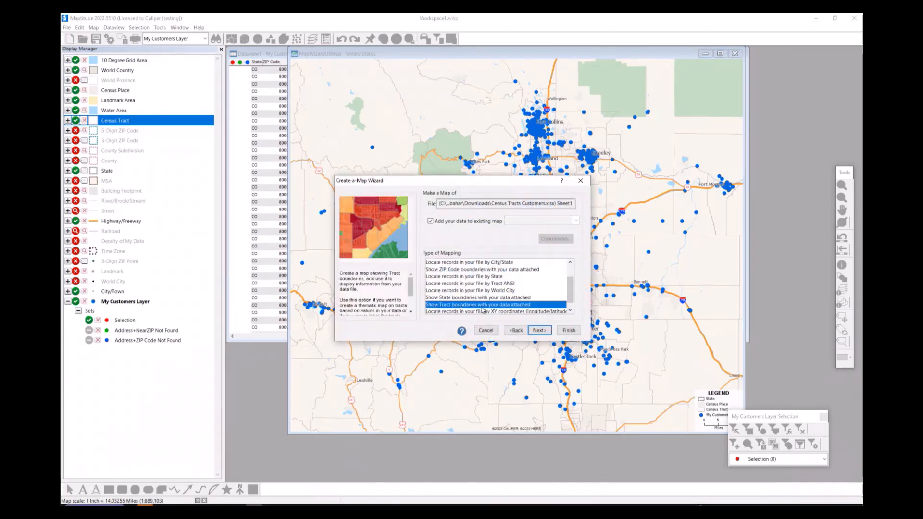
pyautogui.click(547, 333)
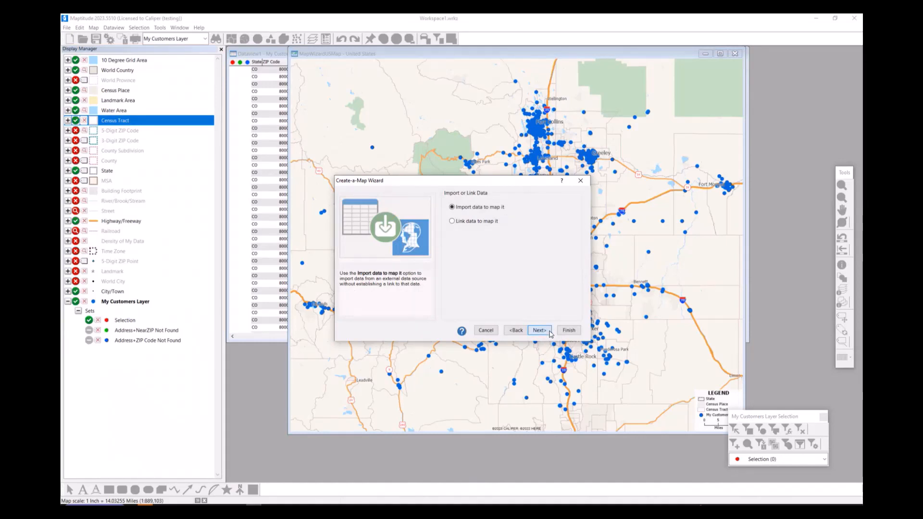
pyautogui.click(550, 333)
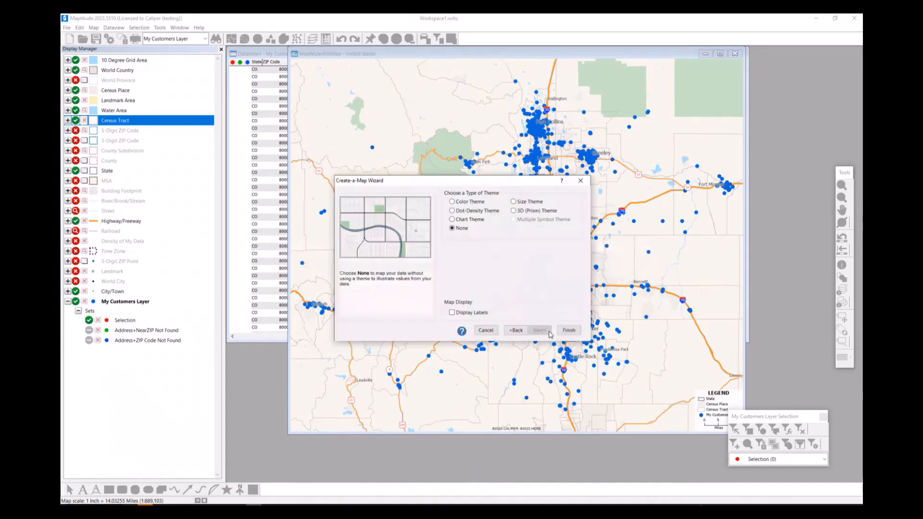
# Step: Apply a color theme on the number of records in Sheet1 and finish the map
pyautogui.click(475, 203)
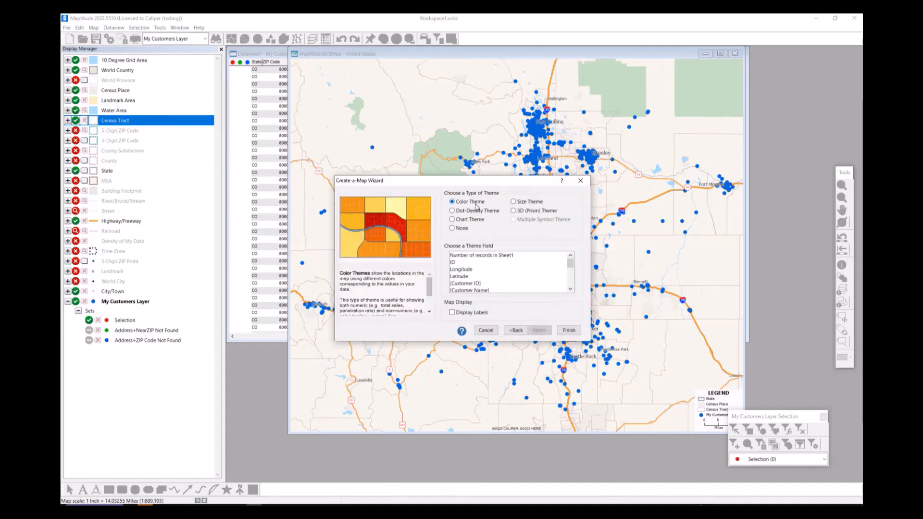
pyautogui.click(509, 257)
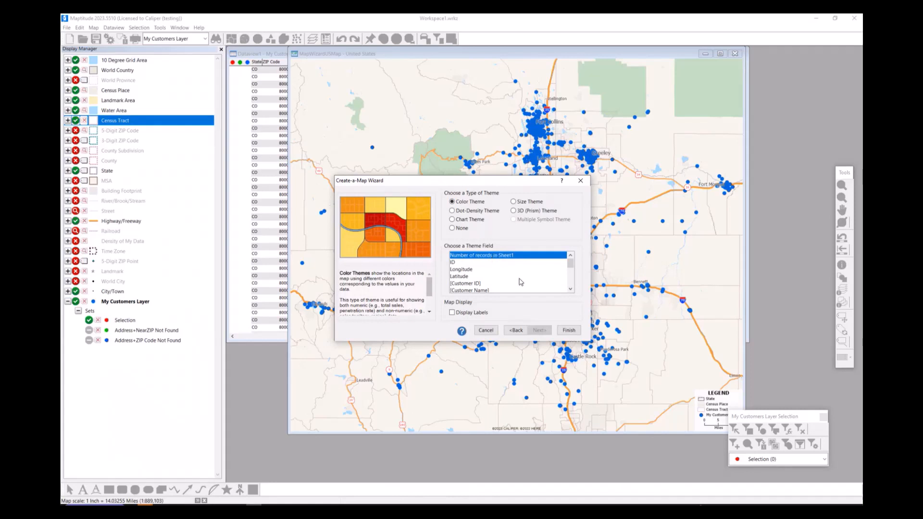
pyautogui.click(567, 330)
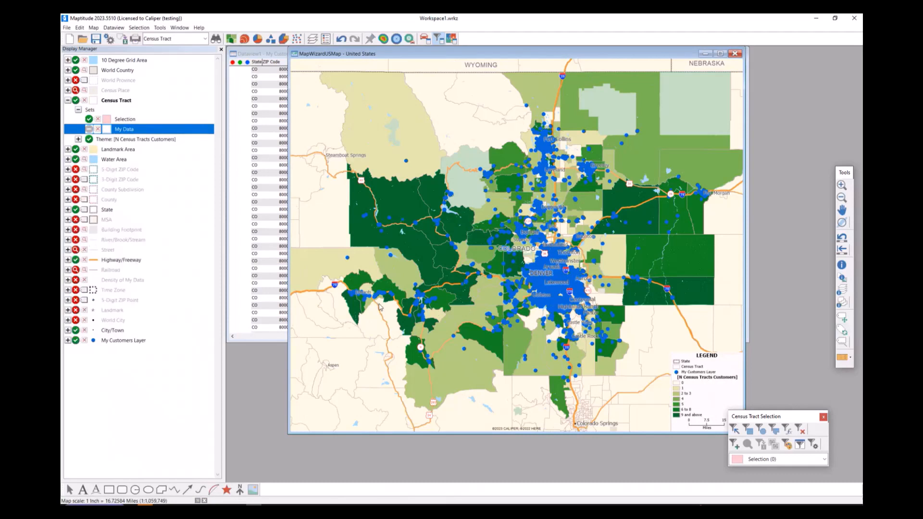
# Step: Toggle My Customers Layer to compare the points with the tract theme, leaving the layer hidden
pyautogui.click(76, 340)
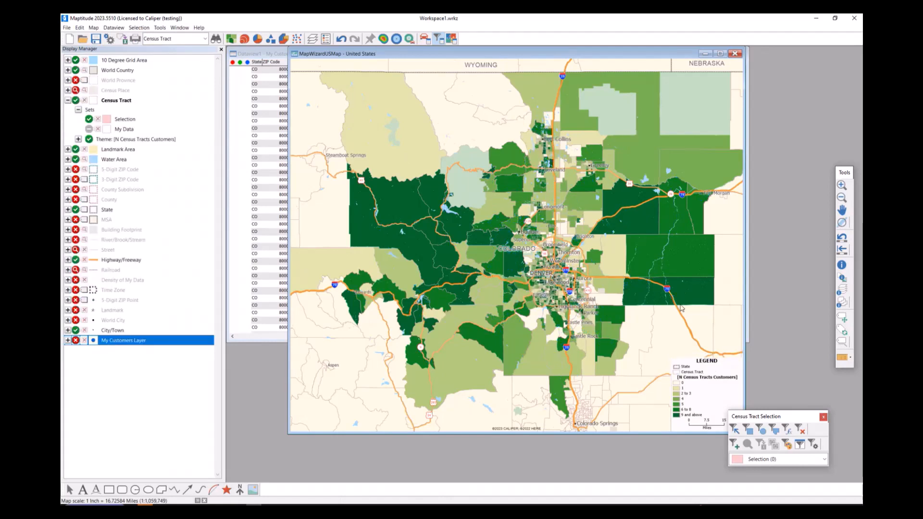
pyautogui.click(75, 340)
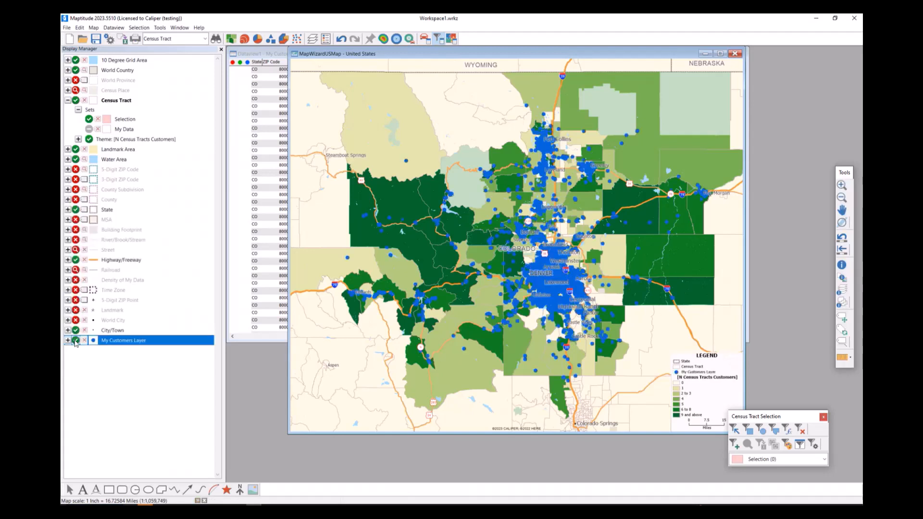
pyautogui.click(75, 340)
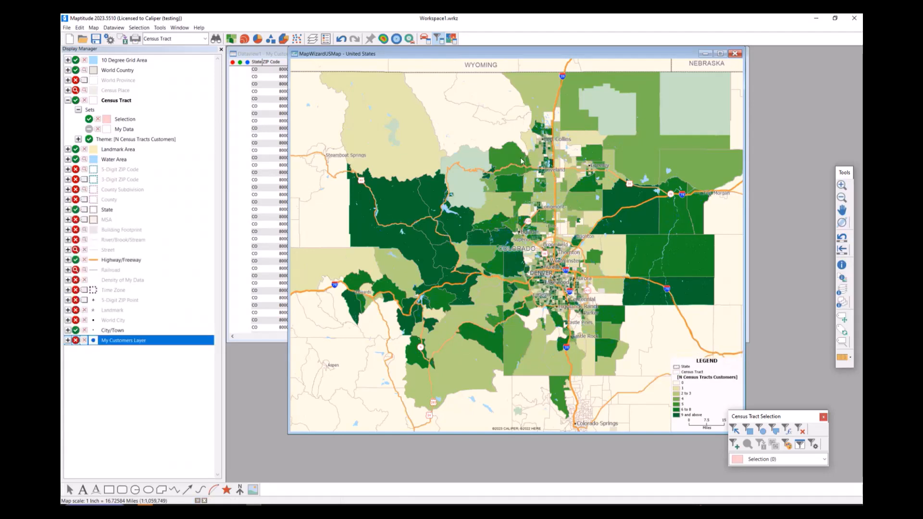
# Step: Make Census Tract the working layer and change its color theme to the color set running from white to dark blue
pyautogui.rightClick(112, 101)
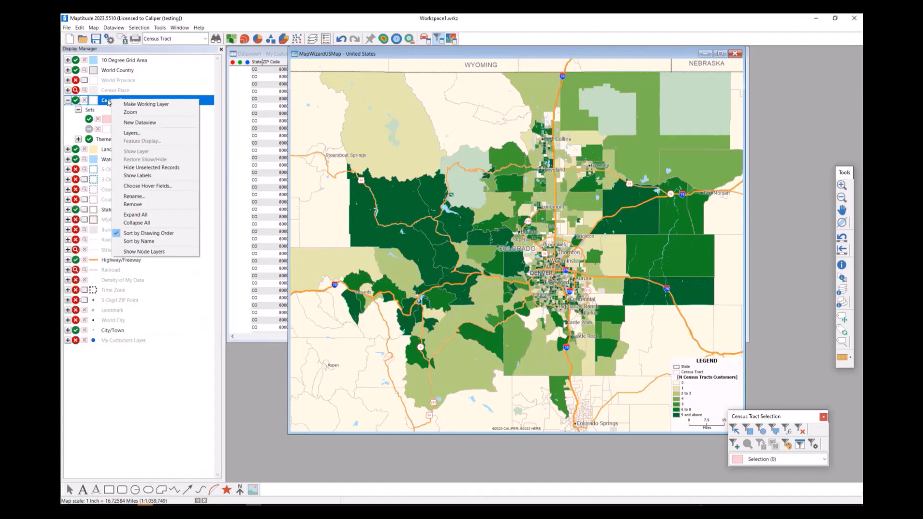
pyautogui.click(147, 105)
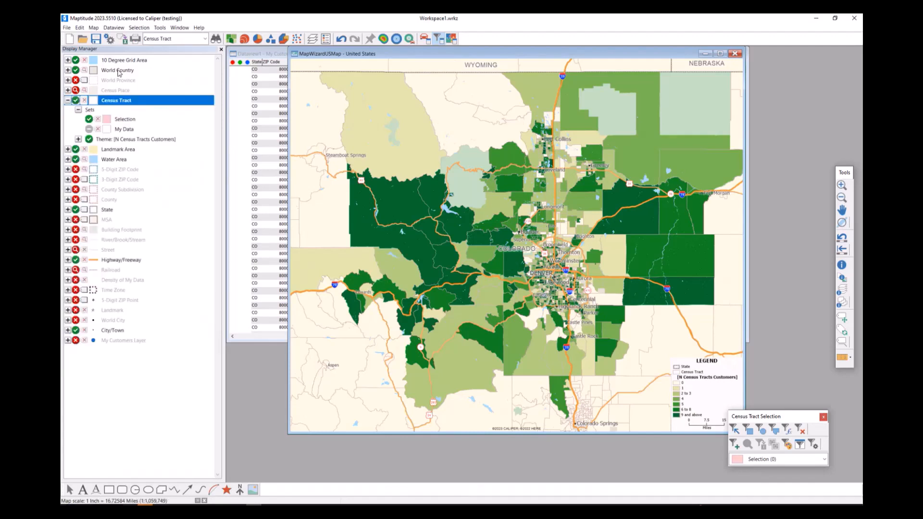
pyautogui.click(95, 28)
pyautogui.moveTo(192, 61)
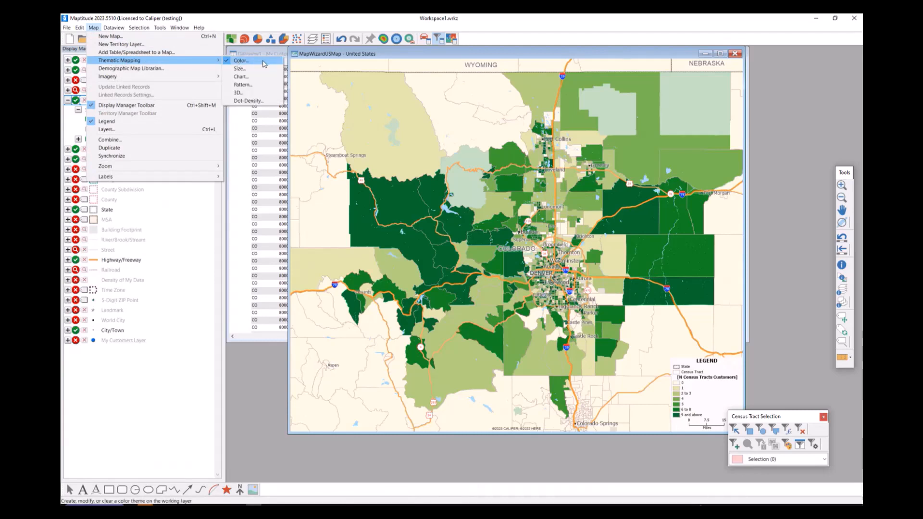
pyautogui.click(271, 22)
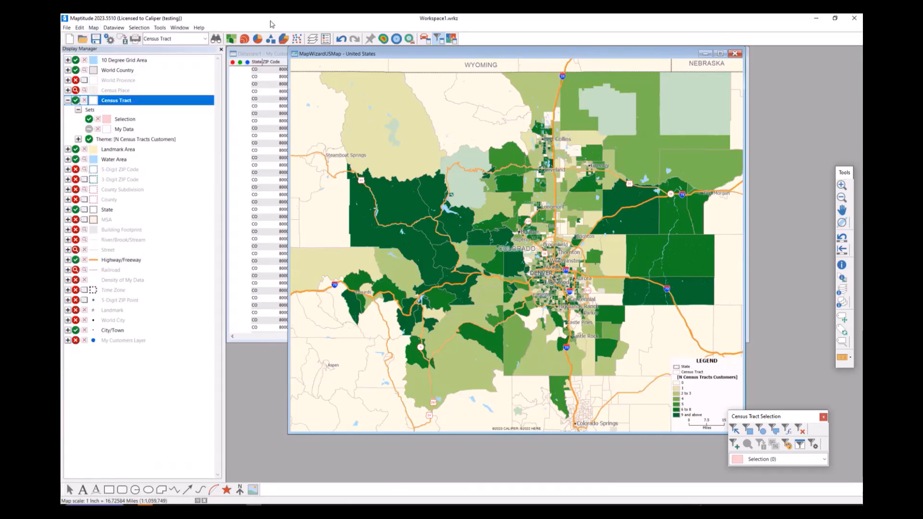
pyautogui.click(234, 40)
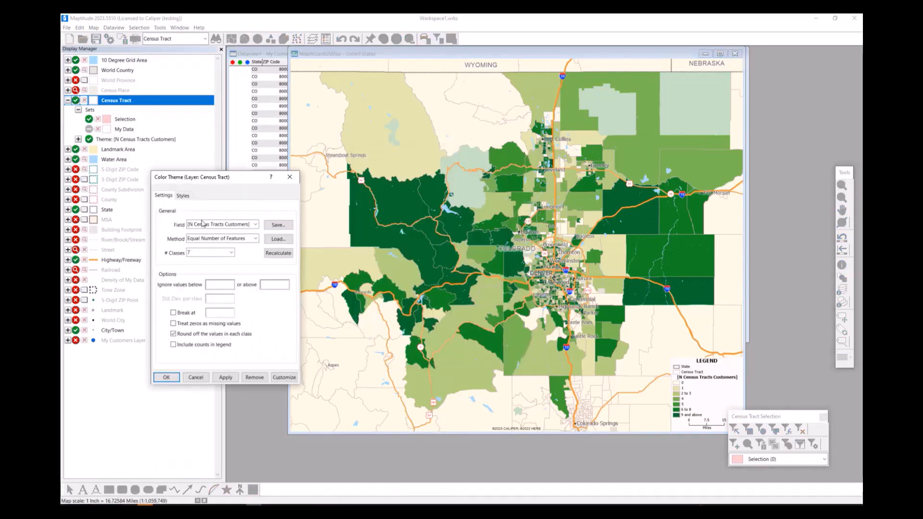
pyautogui.click(186, 198)
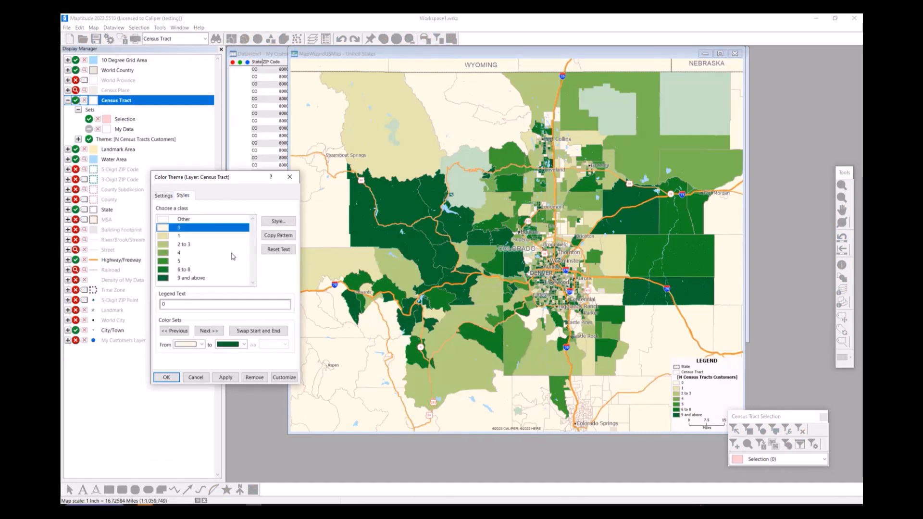
pyautogui.click(212, 331)
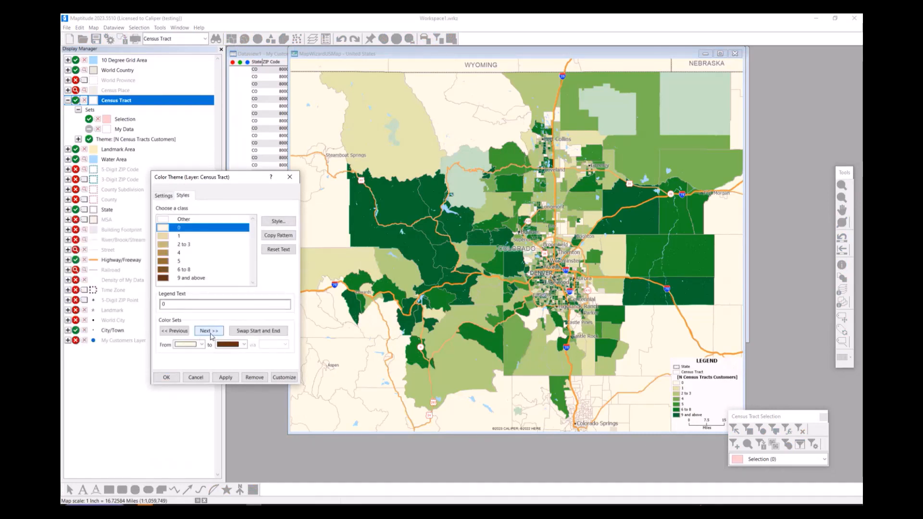
pyautogui.click(225, 377)
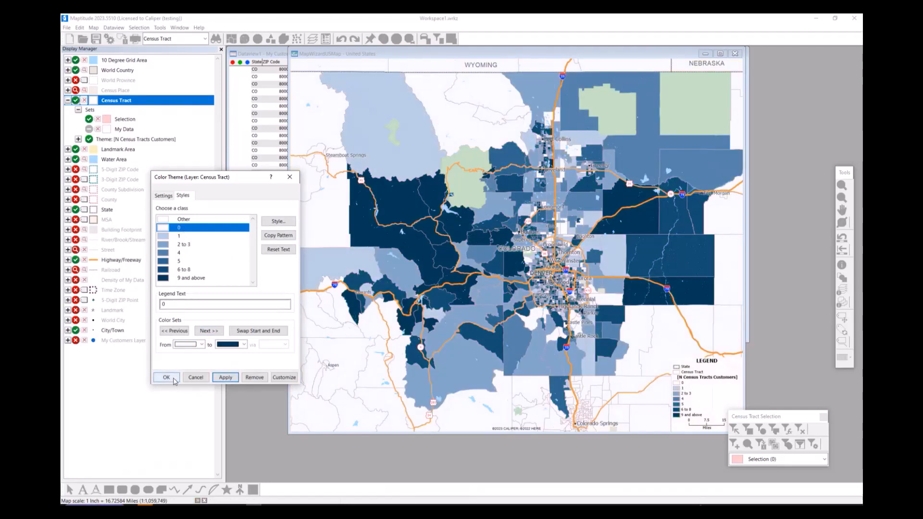
pyautogui.click(173, 379)
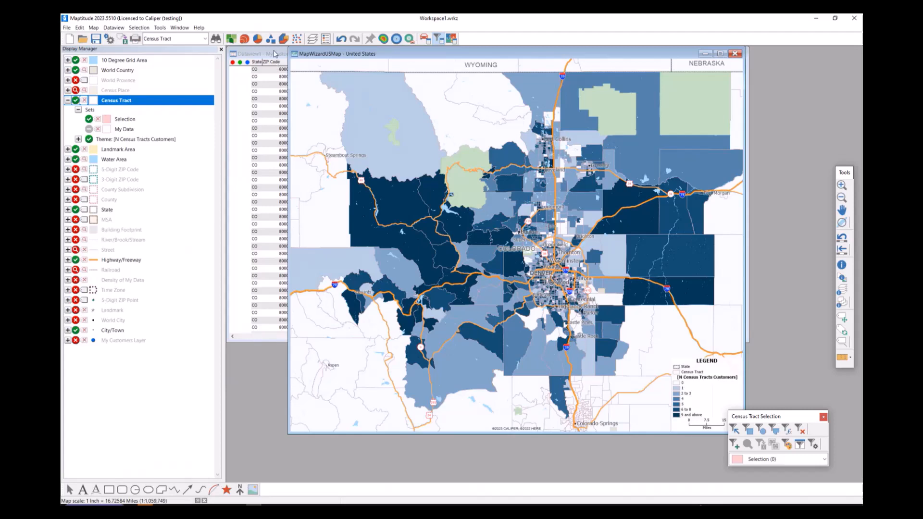
# Step: Check the tract values in the My Customers Layer dataview, return to the map, and hide the Census Tract layer
pyautogui.click(275, 53)
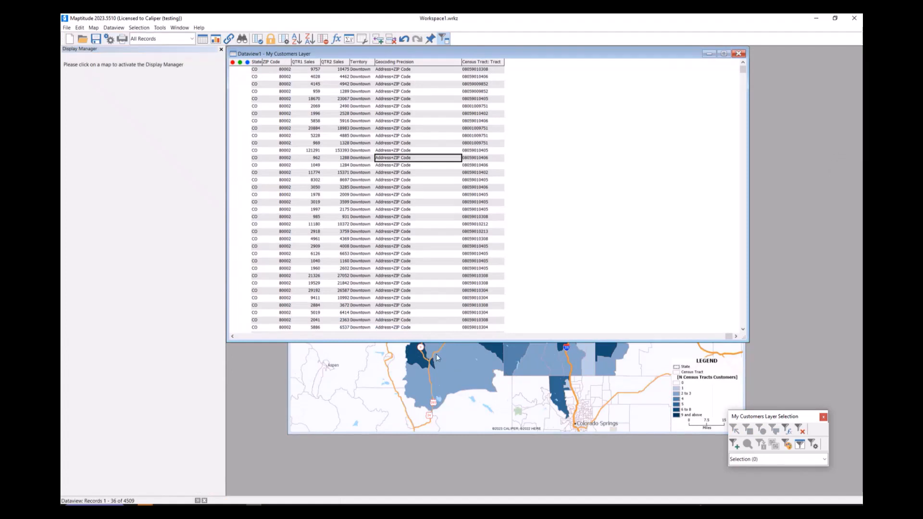
pyautogui.click(407, 394)
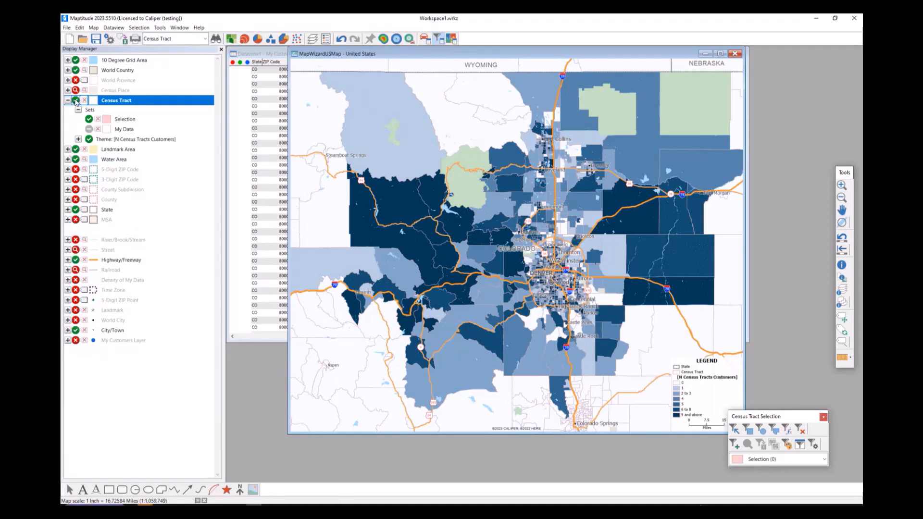
pyautogui.click(75, 101)
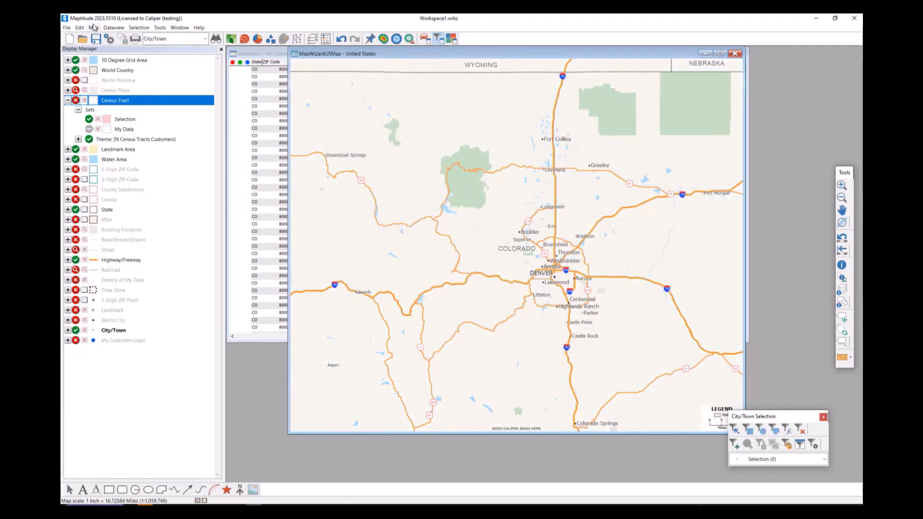
# Step: Add the ccFFIECTract.cdf geographic file from the USA (HERE) - 2022 Quarter 4 folder as a map layer
pyautogui.click(94, 28)
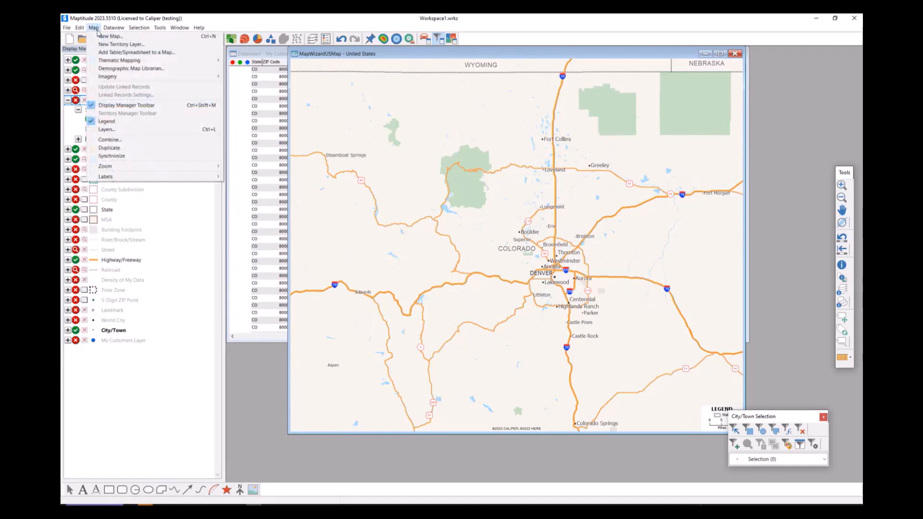
pyautogui.click(126, 131)
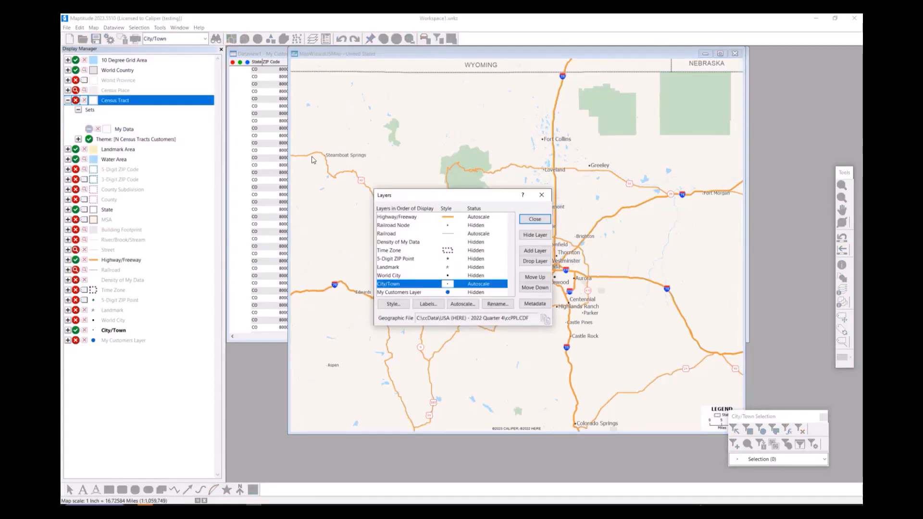
pyautogui.click(533, 253)
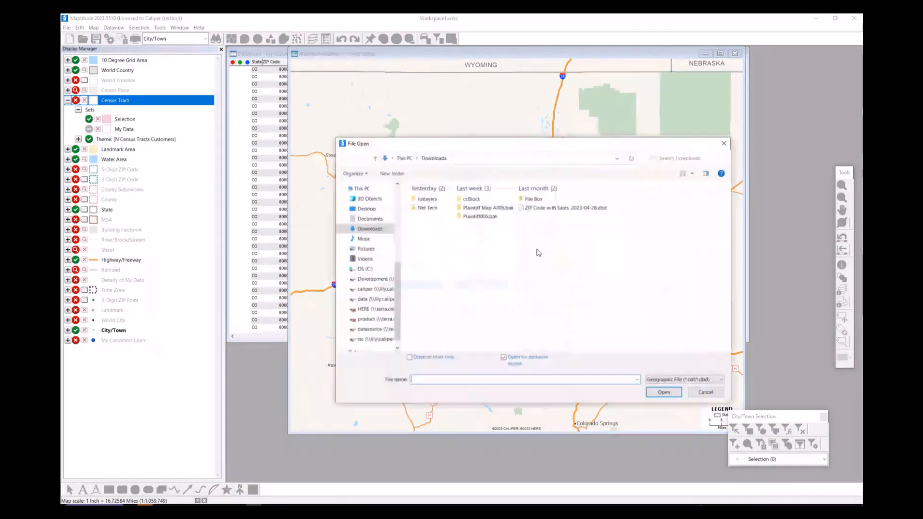
pyautogui.doubleClick(430, 236)
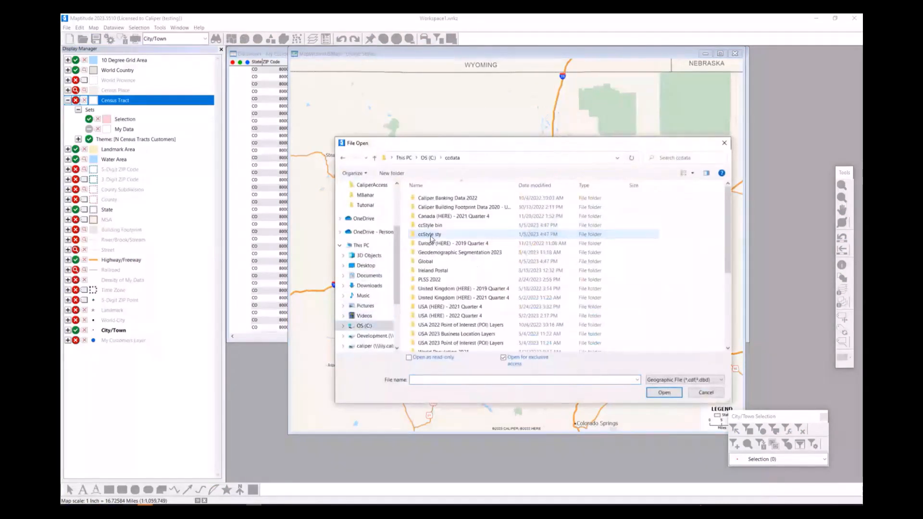
pyautogui.scroll(-1, 456, 246)
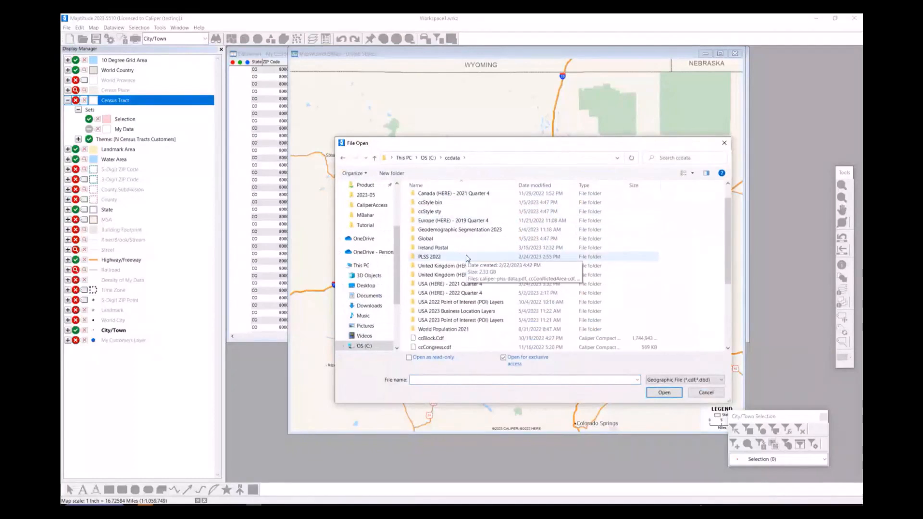
pyautogui.doubleClick(454, 292)
pyautogui.click(456, 289)
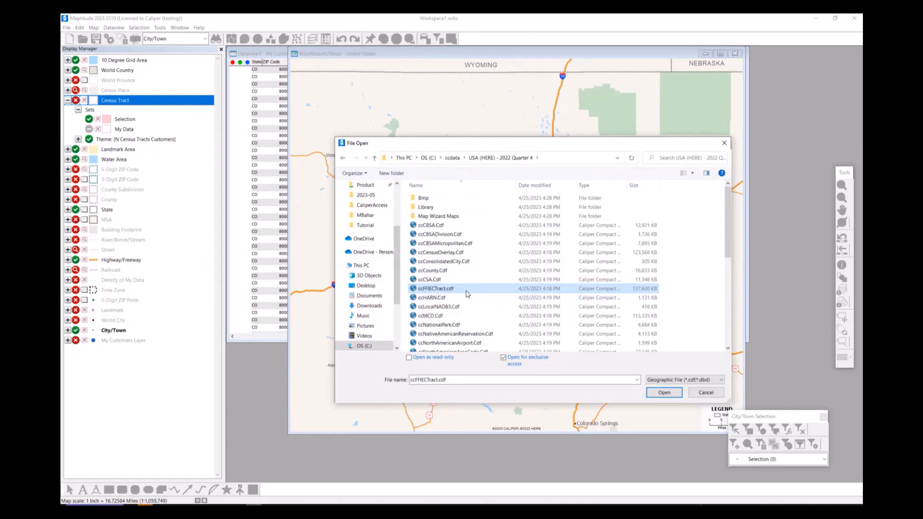
pyautogui.click(677, 394)
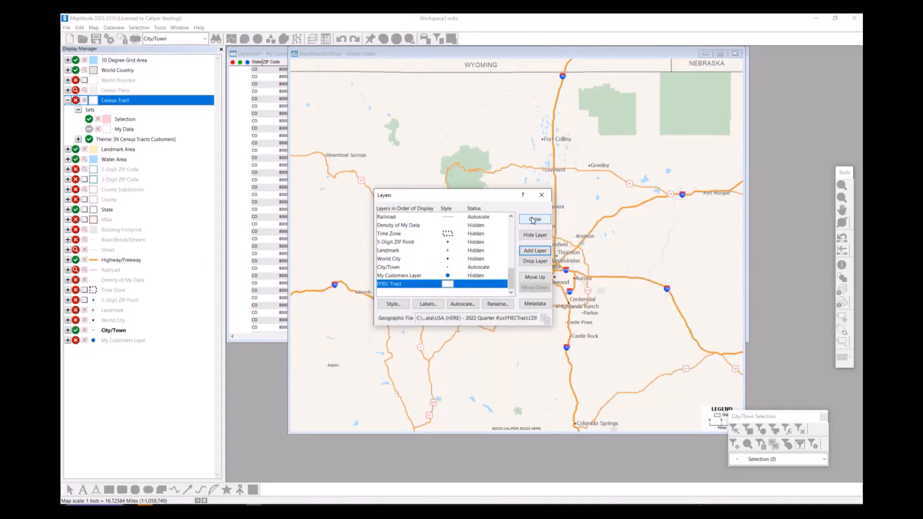
pyautogui.click(532, 220)
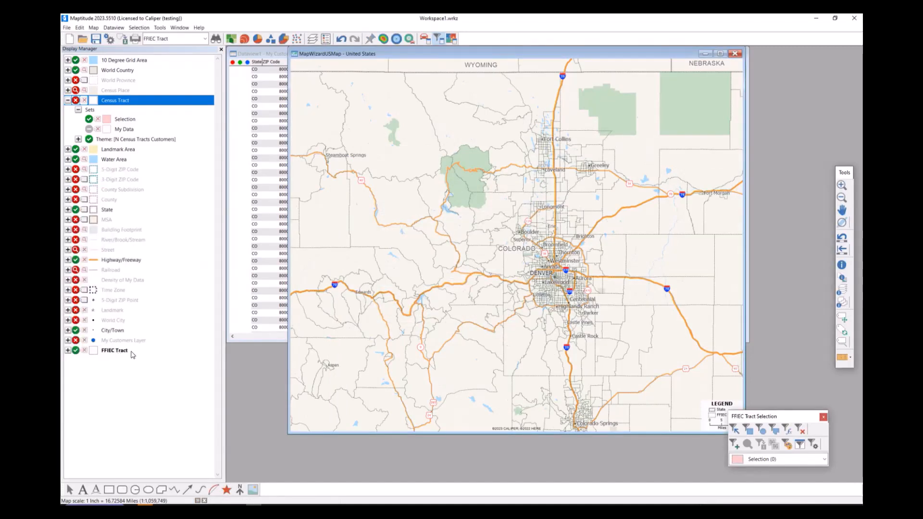
# Step: Open a dataview of the FFIEC Tract layer, examine its income, criterion and population fields, and close it
pyautogui.rightClick(134, 355)
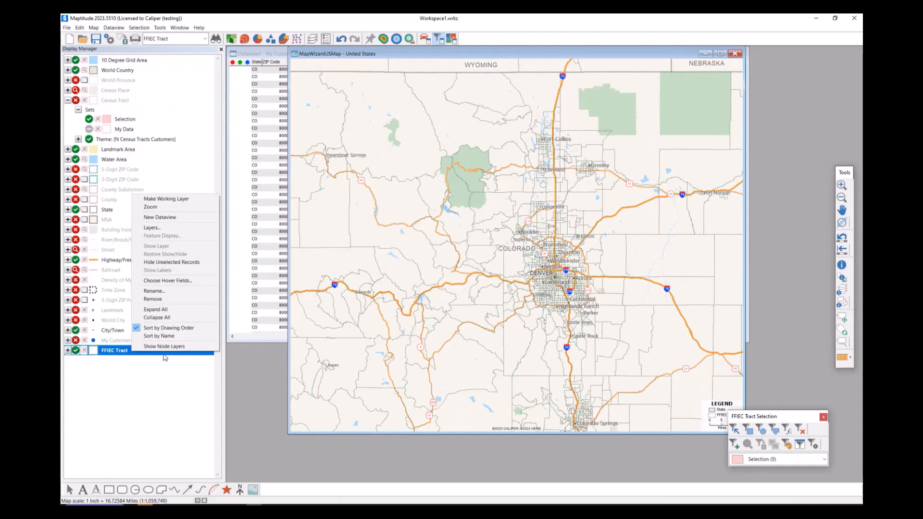
pyautogui.click(197, 219)
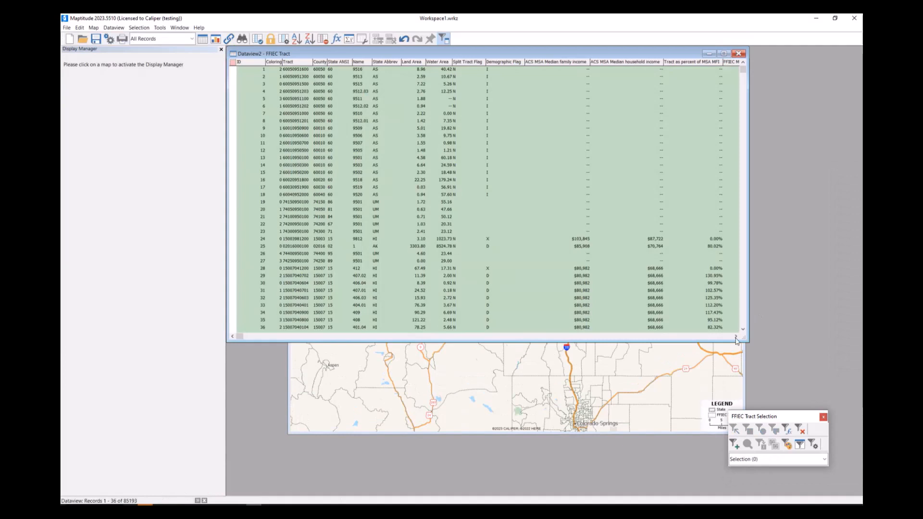
pyautogui.click(736, 336)
pyautogui.click(736, 337)
pyautogui.click(736, 336)
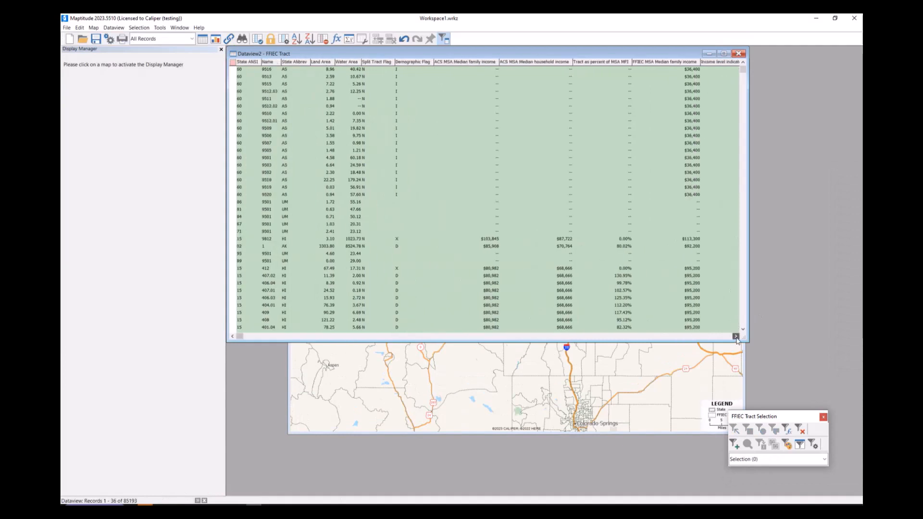
pyautogui.click(736, 337)
pyautogui.click(736, 336)
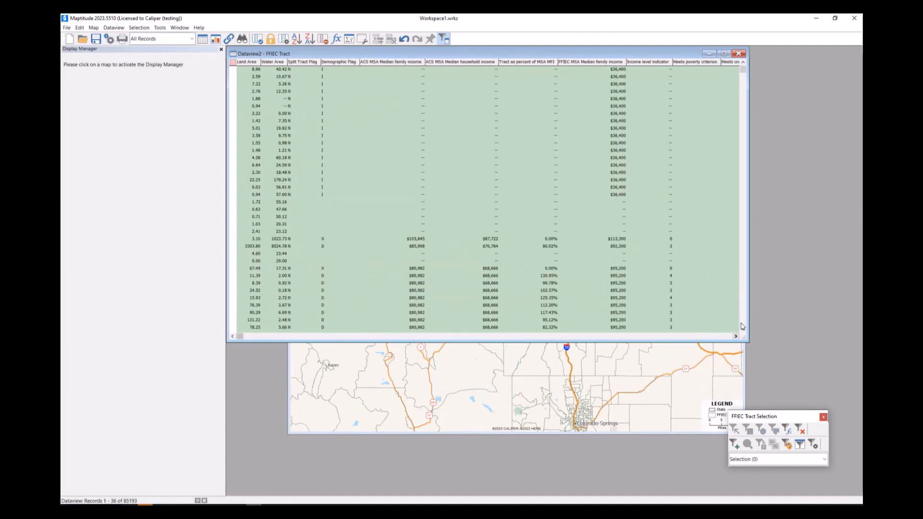
pyautogui.click(737, 337)
pyautogui.click(737, 336)
pyautogui.click(737, 337)
pyautogui.click(737, 337)
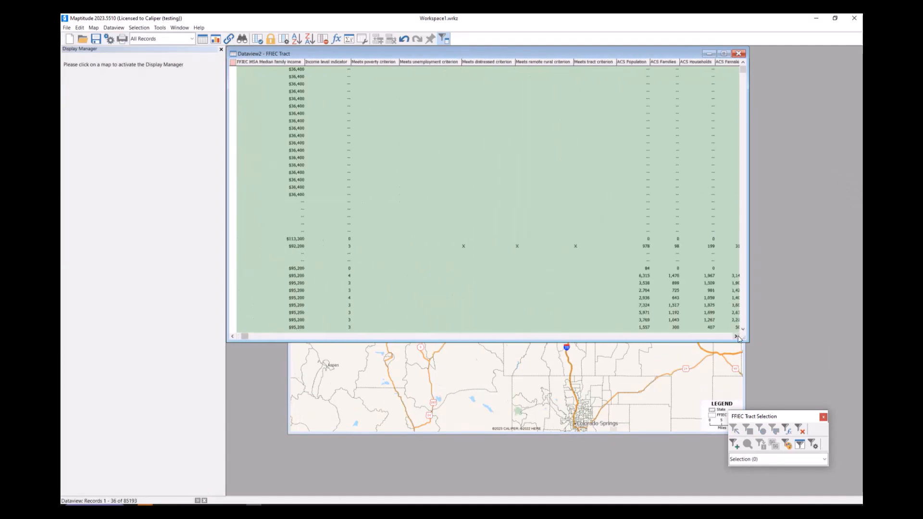
pyautogui.click(736, 337)
pyautogui.click(737, 337)
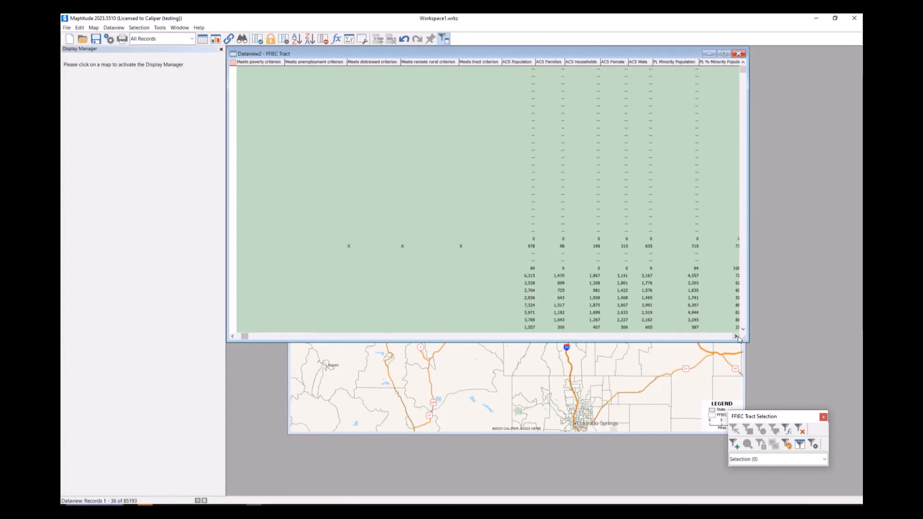
pyautogui.click(739, 55)
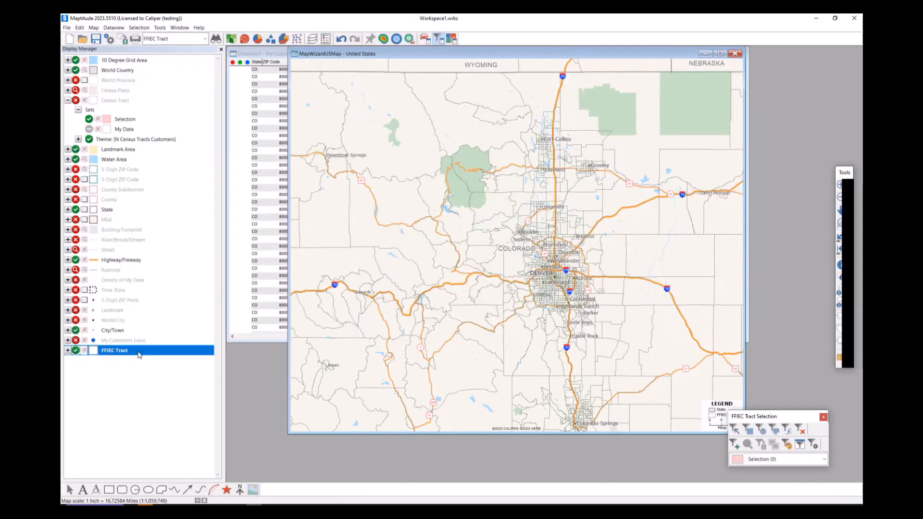
# Step: Make FFIEC Tract the working layer, examine the demographic fields available for its color theme, and cancel without creating a theme
pyautogui.rightClick(136, 352)
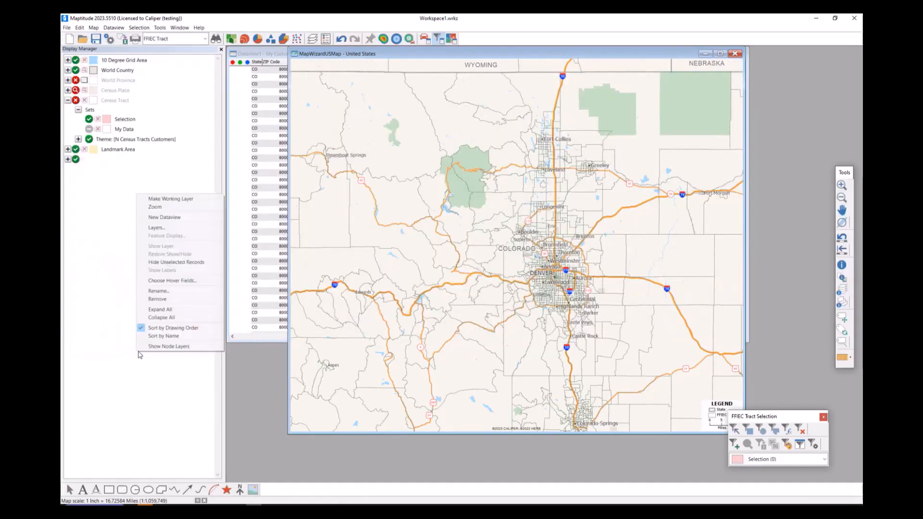
pyautogui.click(191, 199)
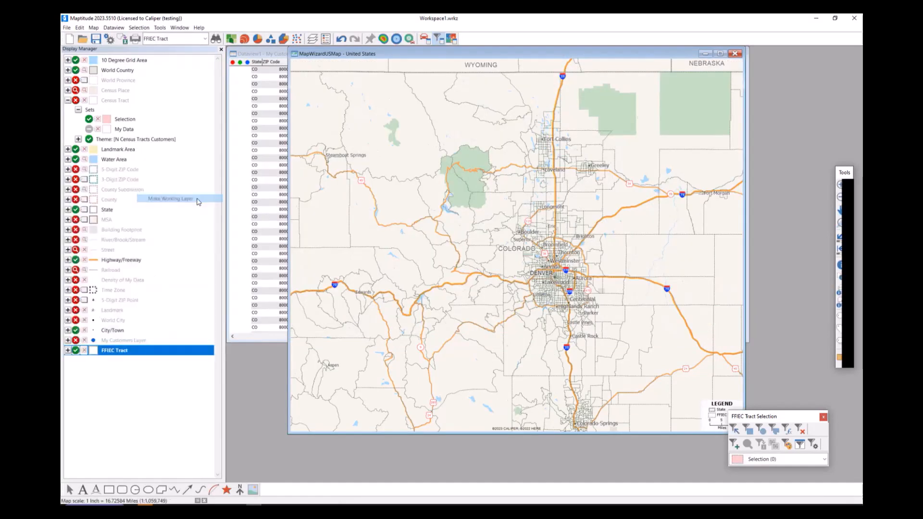
pyautogui.click(232, 40)
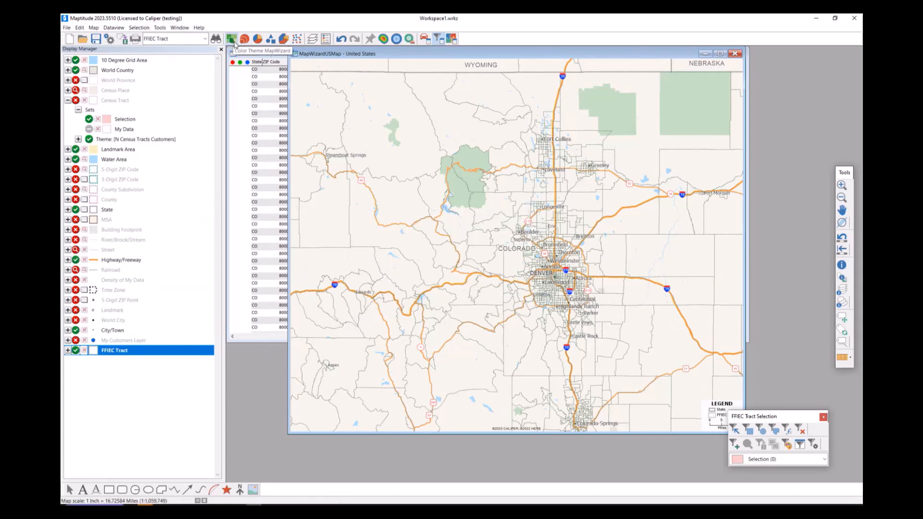
pyautogui.click(253, 228)
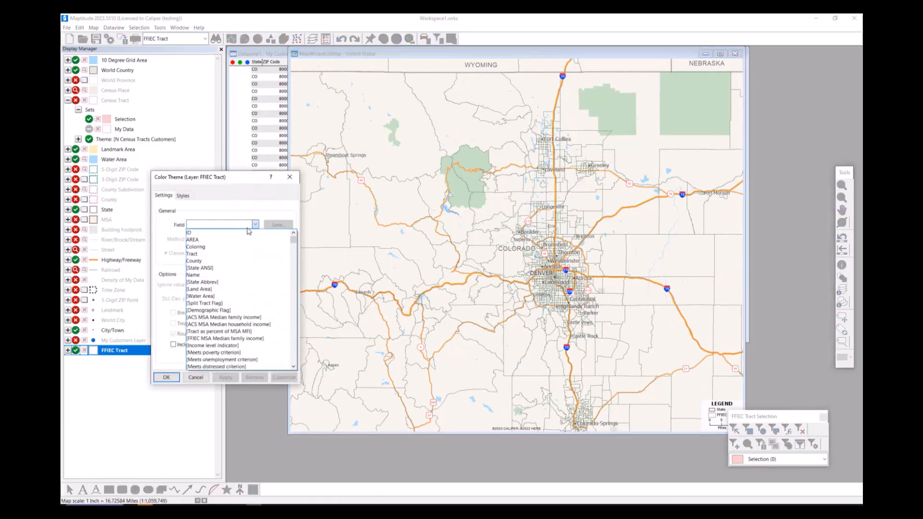
pyautogui.scroll(-2, 244, 333)
pyautogui.scroll(-4, 244, 333)
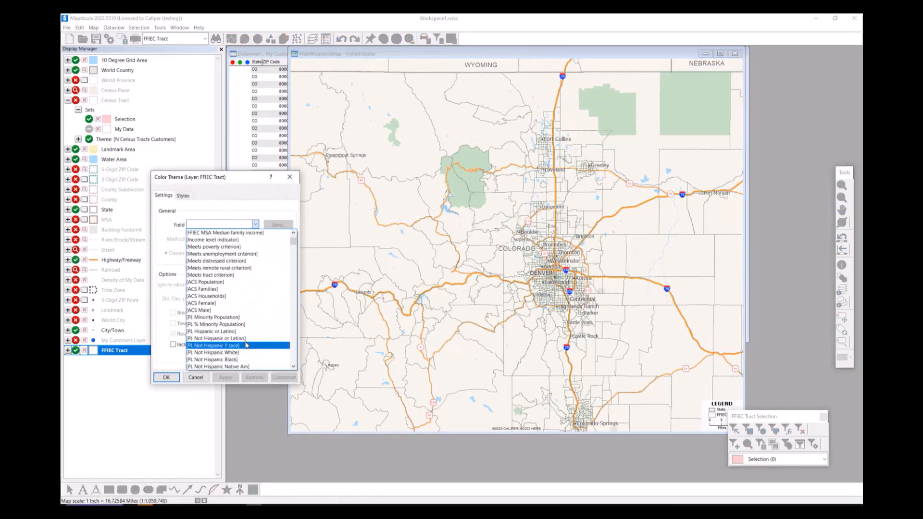
pyautogui.scroll(-10, 255, 312)
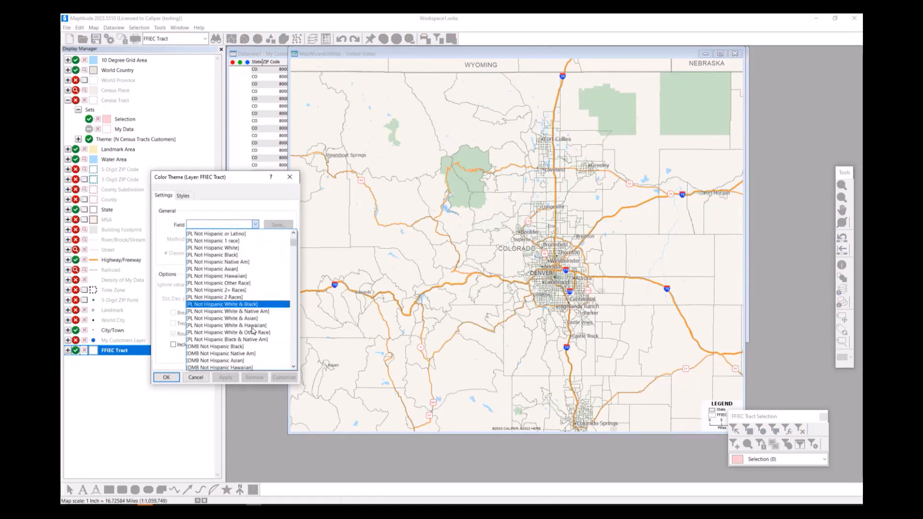
pyautogui.scroll(-6, 253, 331)
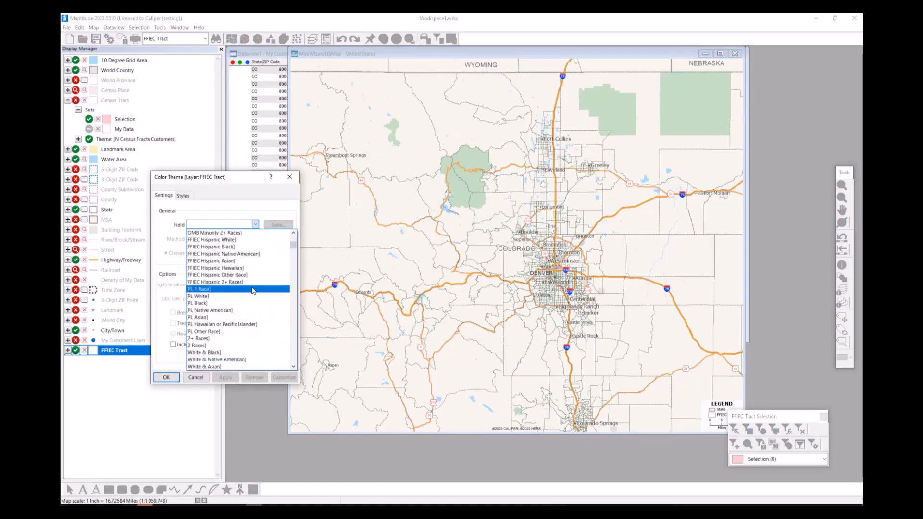
pyautogui.click(256, 224)
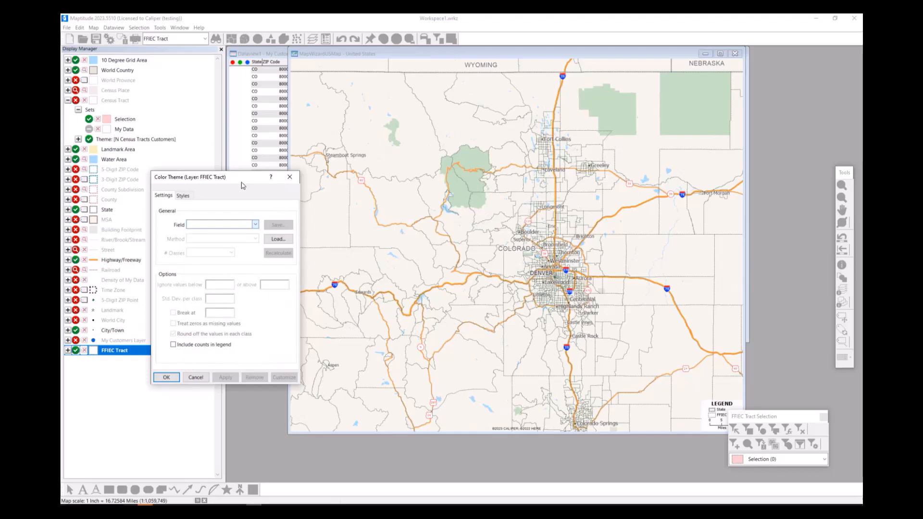
pyautogui.moveTo(240, 178); pyautogui.dragTo(261, 173)
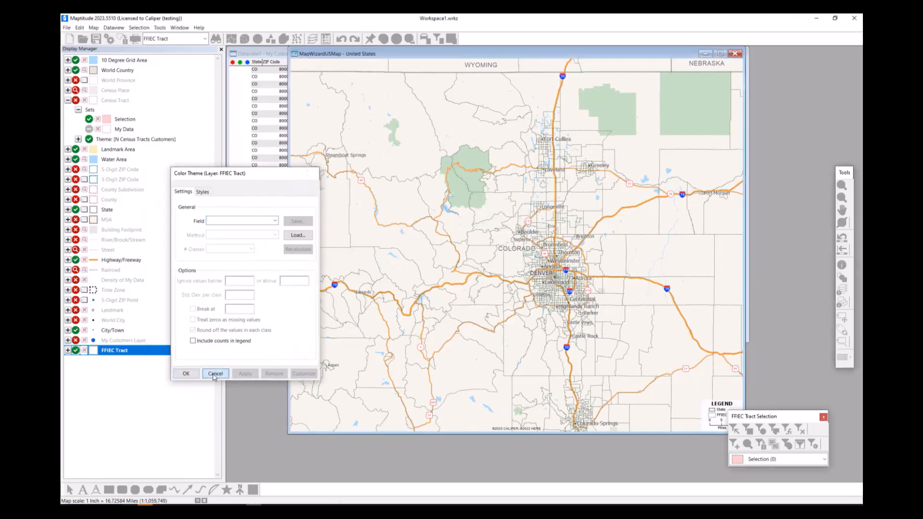
pyautogui.click(215, 374)
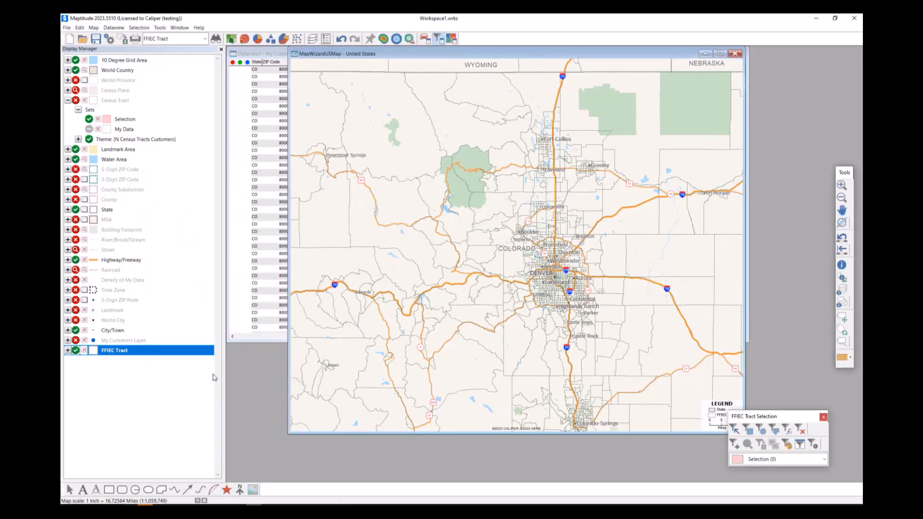
# Step: Hide the FFIEC Tract layer and add ccBank.cdf, ccCreditUnion.cdf and ccFarmBank.cdf from the Caliper Banking Data 2022 folder as map layers
pyautogui.click(77, 351)
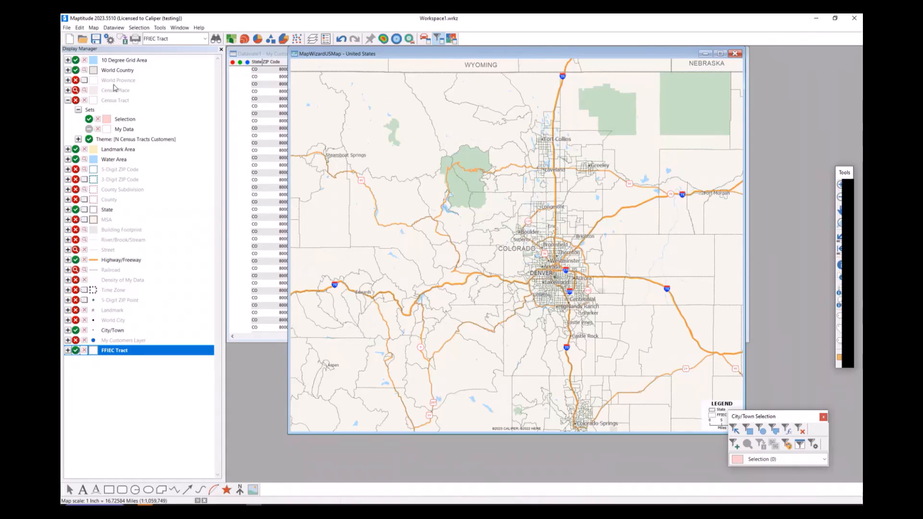
pyautogui.click(93, 27)
pyautogui.click(114, 124)
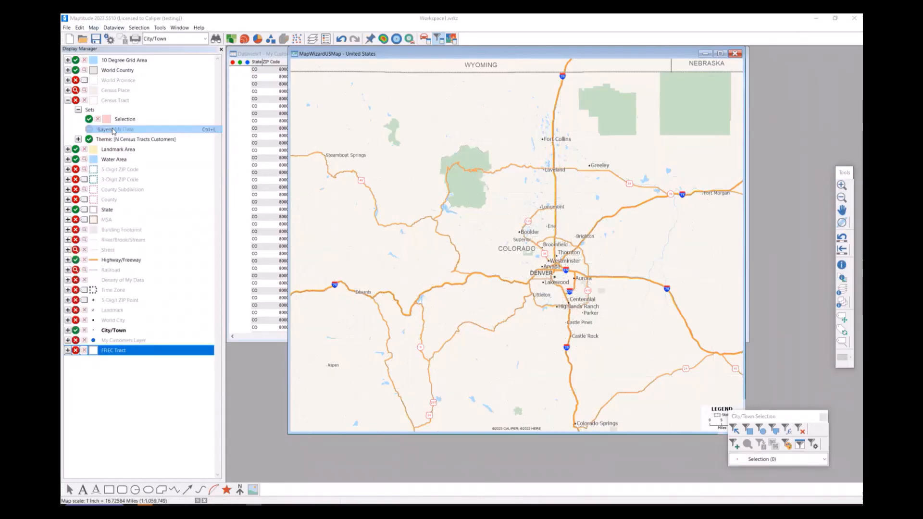
pyautogui.click(535, 250)
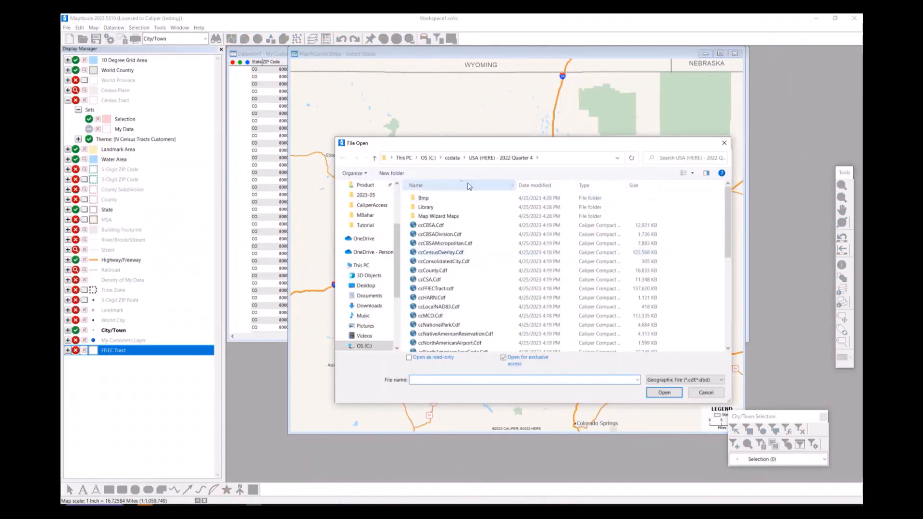
pyautogui.click(450, 160)
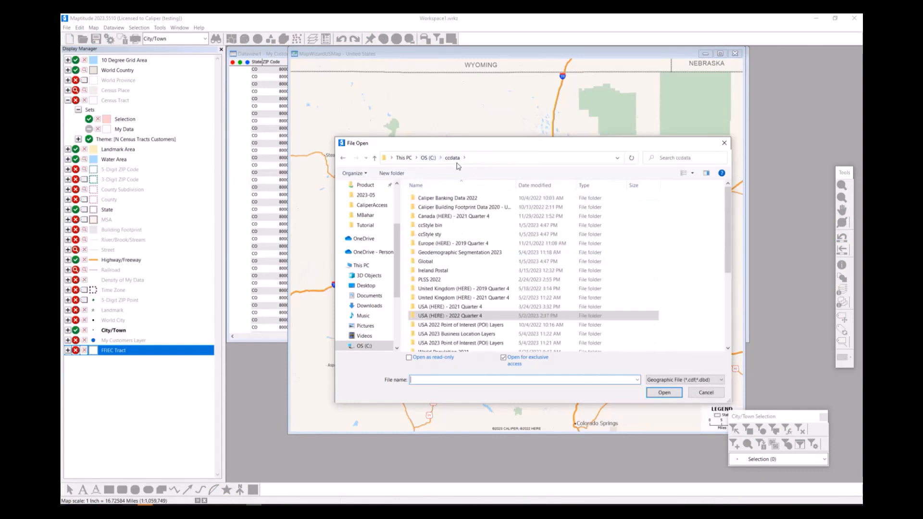
pyautogui.scroll(-1, 468, 216)
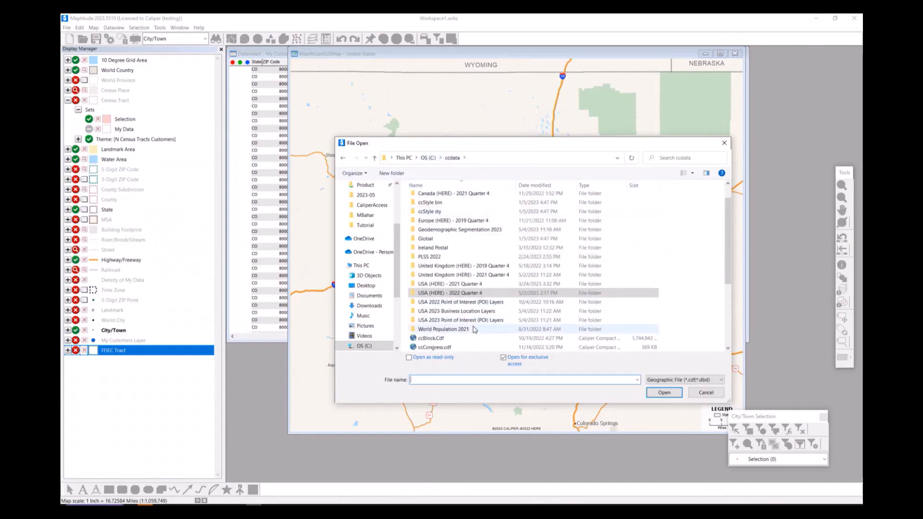
pyautogui.scroll(1, 475, 315)
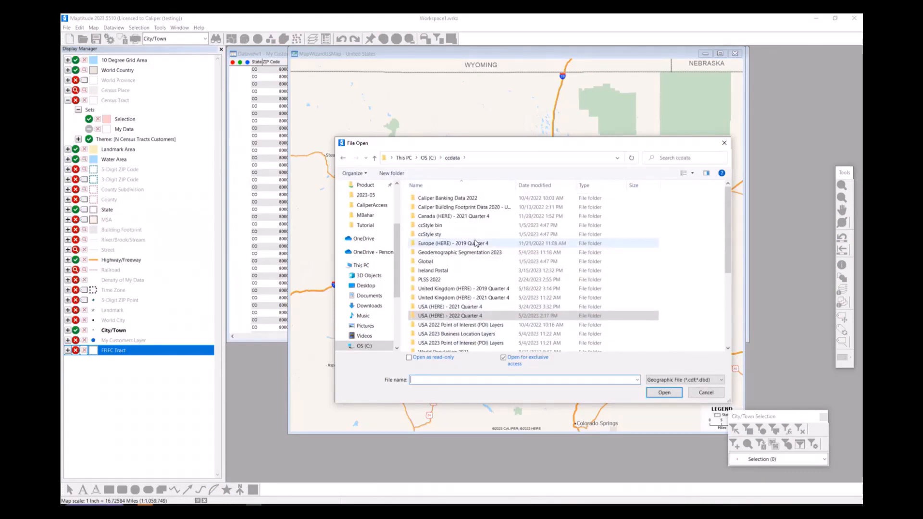
pyautogui.doubleClick(476, 198)
pyautogui.moveTo(464, 249); pyautogui.dragTo(466, 197)
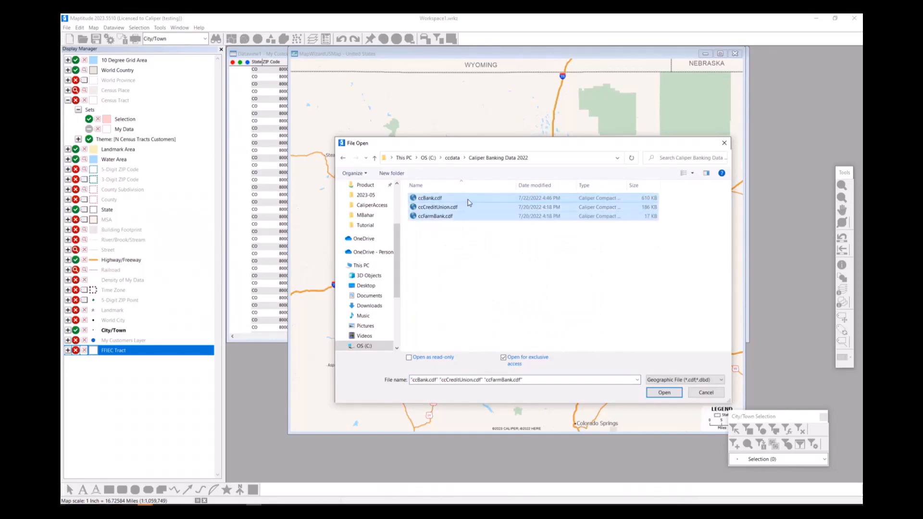
pyautogui.click(669, 392)
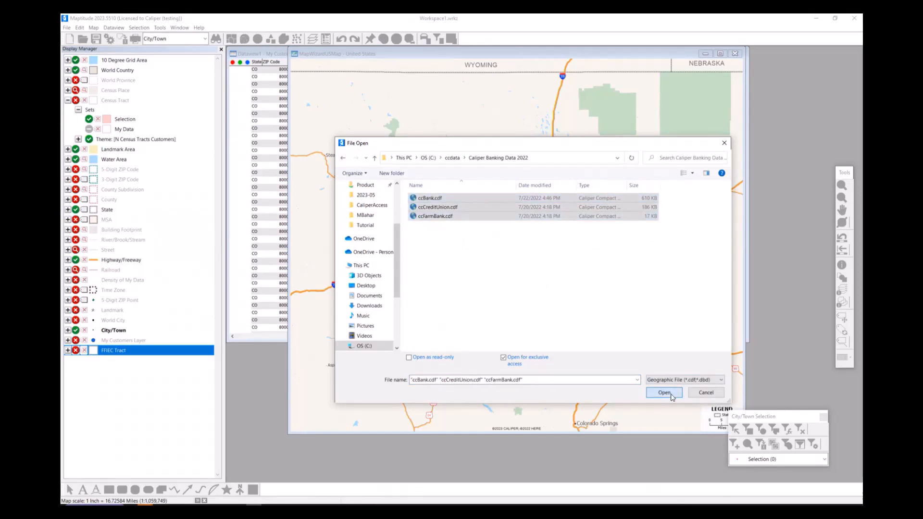
pyautogui.click(541, 220)
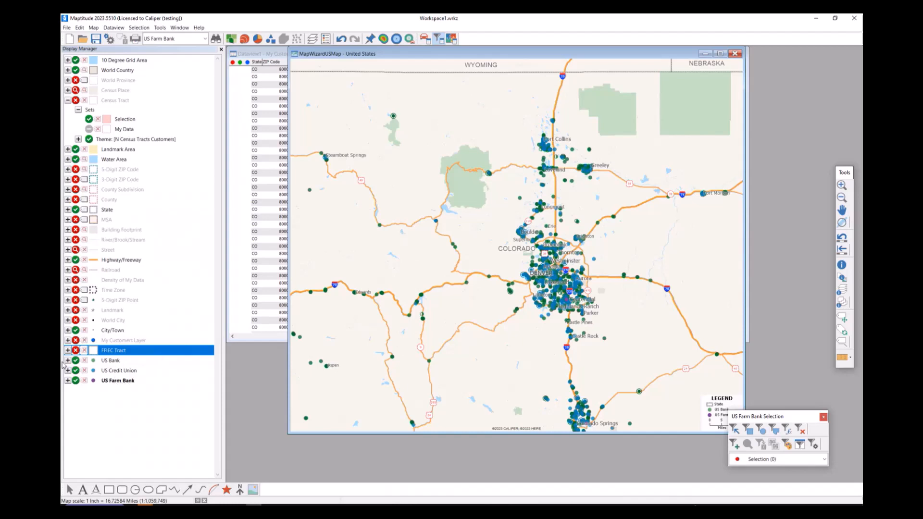
# Step: Hide the US Credit Union and US Farm Bank layers and expand the US Bank layer's feature display categories
pyautogui.click(76, 371)
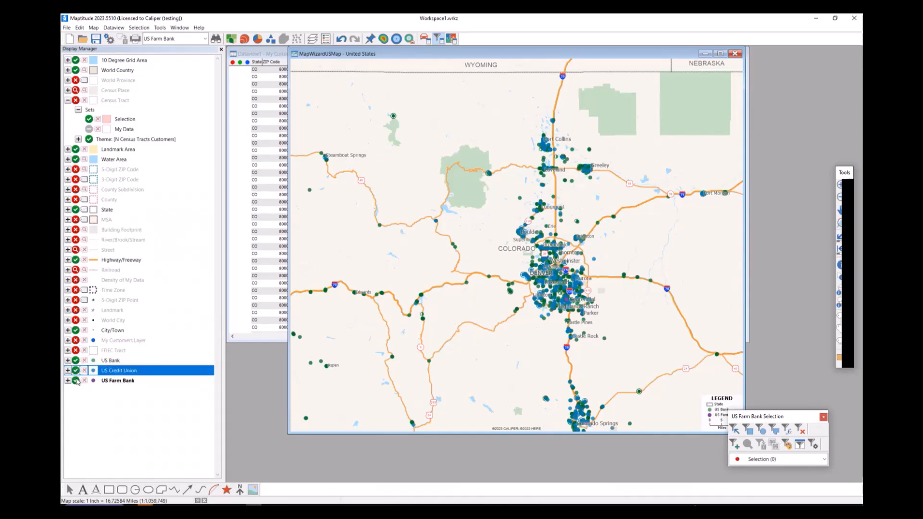
pyautogui.click(76, 380)
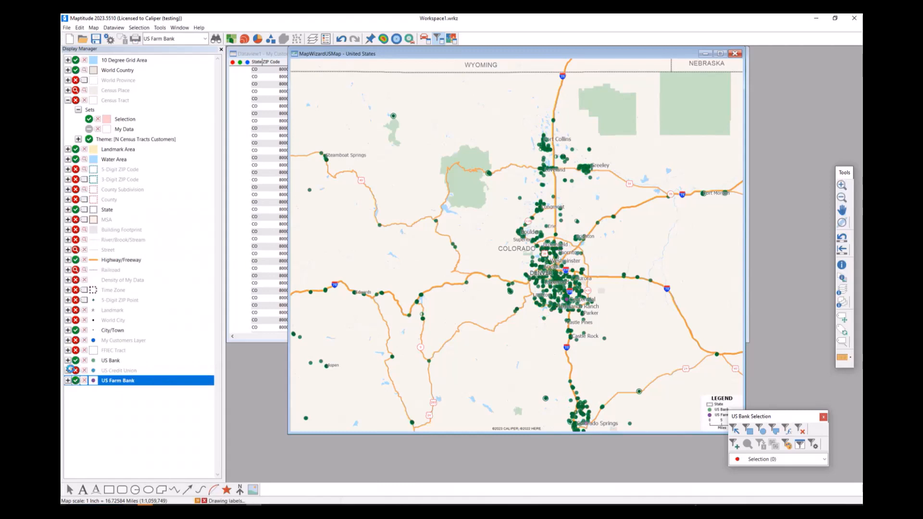
pyautogui.doubleClick(100, 364)
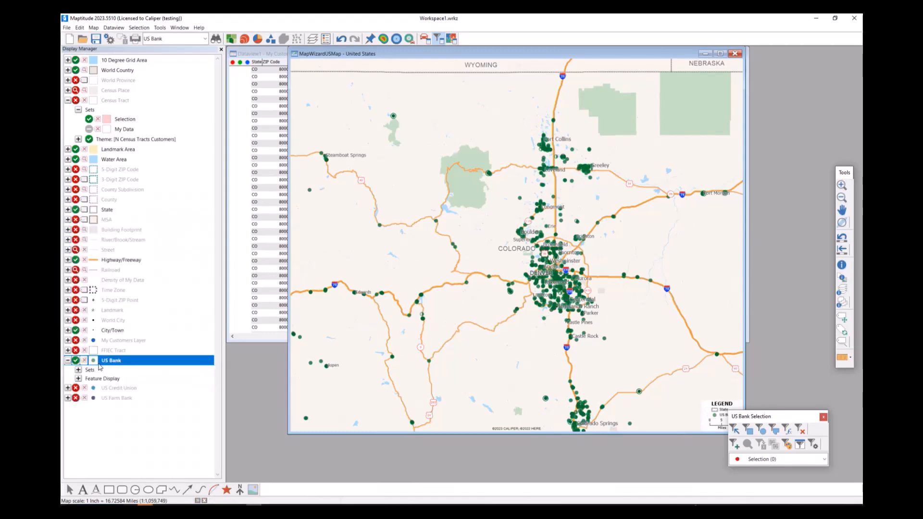
pyautogui.click(79, 379)
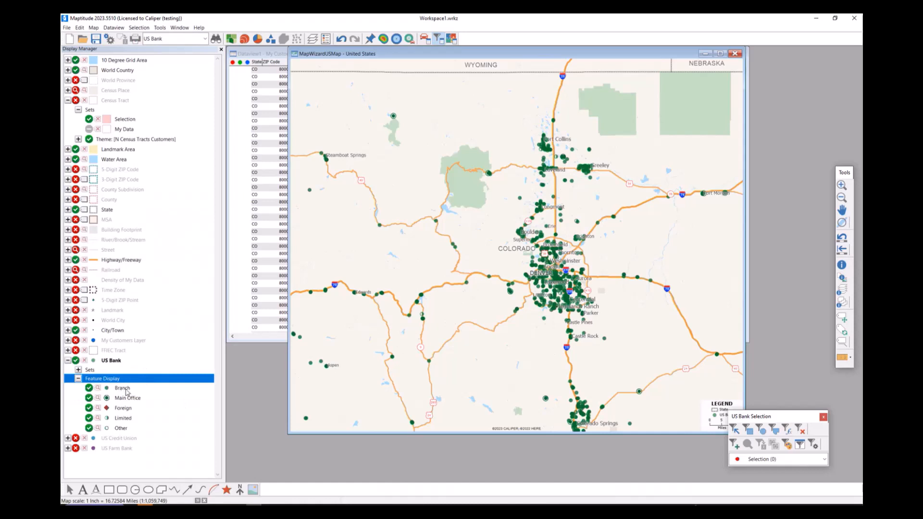
pyautogui.click(124, 388)
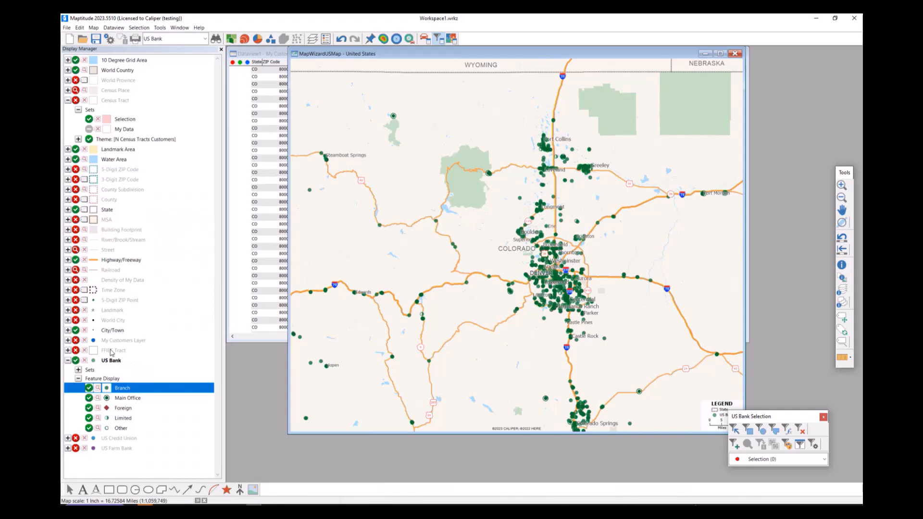
# Step: Open a dataview of the US Bank layer and examine the office, branch and bank name records
pyautogui.rightClick(120, 361)
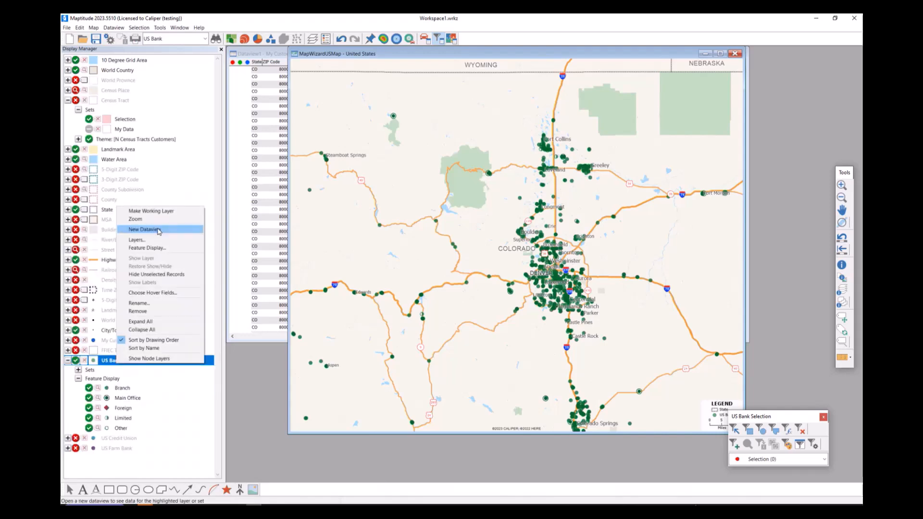
pyautogui.click(159, 230)
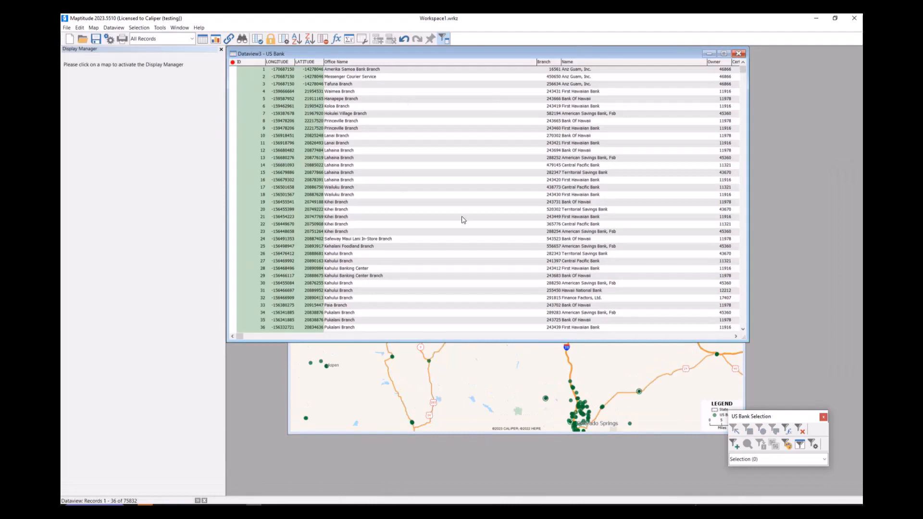
pyautogui.scroll(-18, 370, 154)
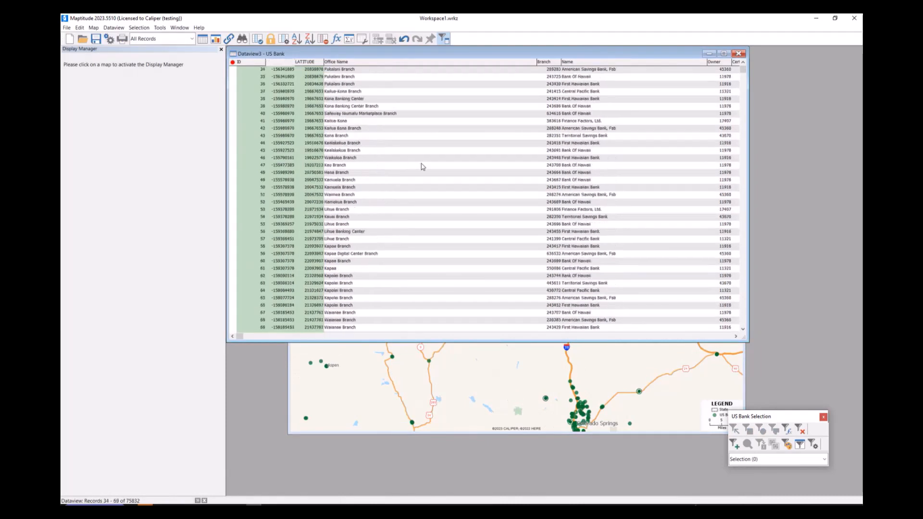
pyautogui.scroll(-5, 421, 179)
pyautogui.scroll(-2, 422, 180)
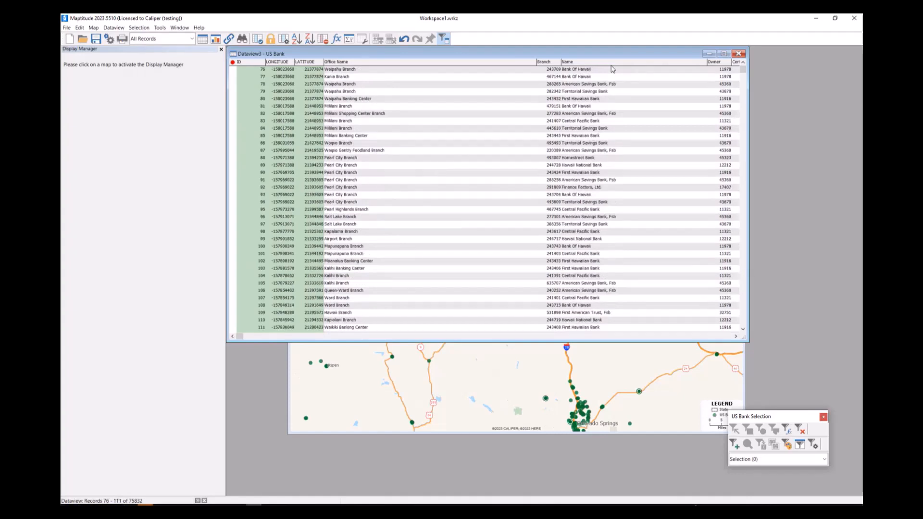
pyautogui.scroll(-7, 608, 192)
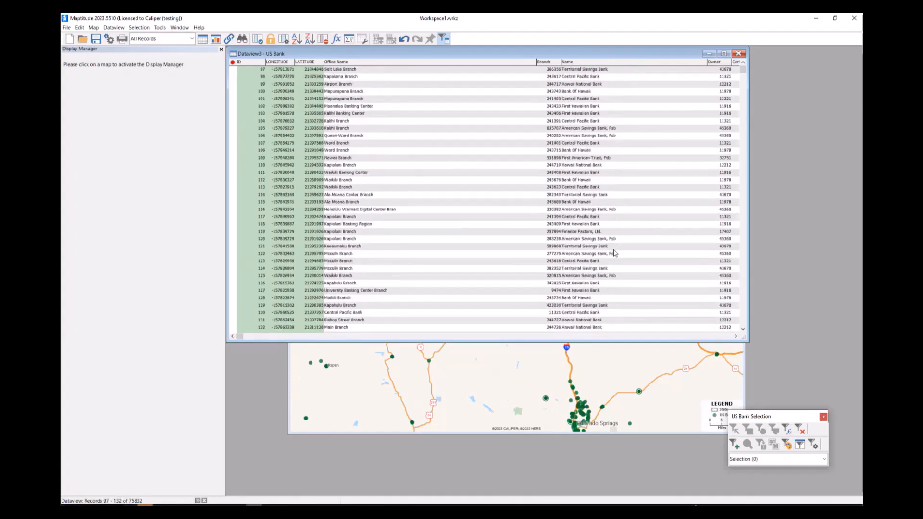
pyautogui.scroll(11, 614, 253)
pyautogui.scroll(20, 584, 167)
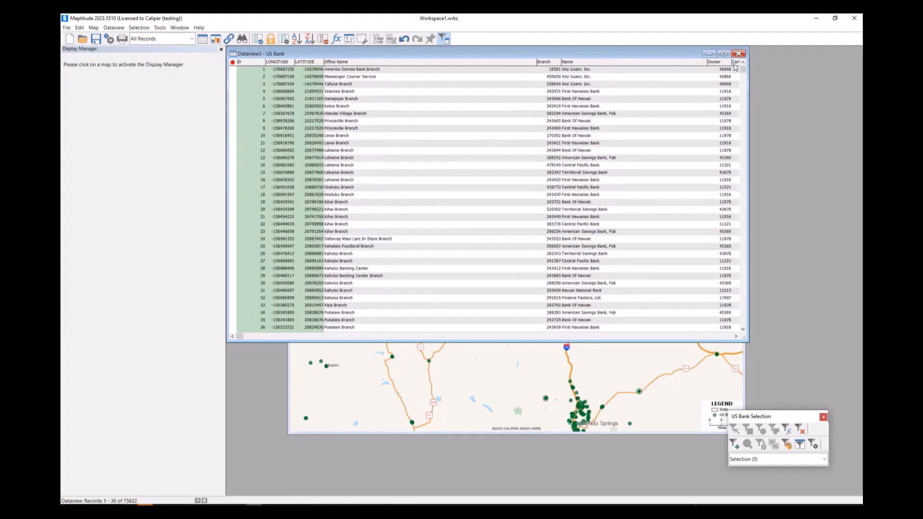
pyautogui.moveTo(745, 75); pyautogui.dragTo(743, 82)
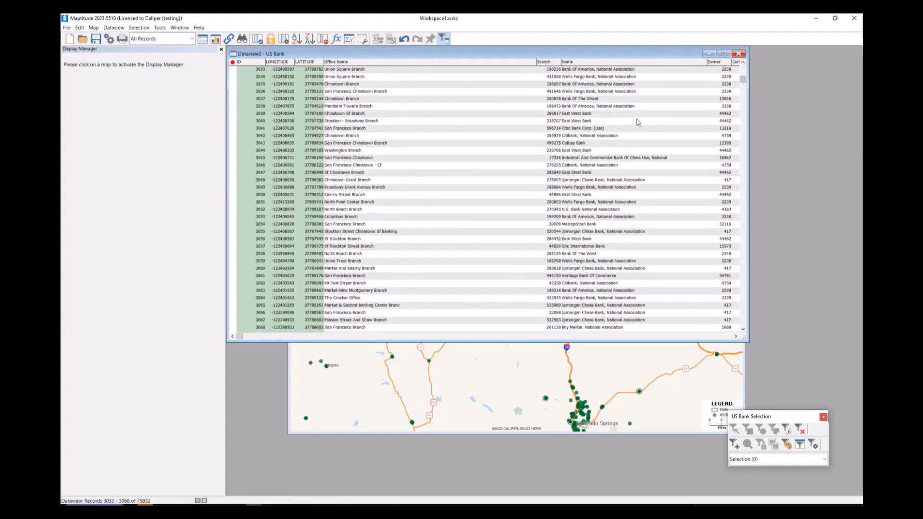
pyautogui.click(610, 108)
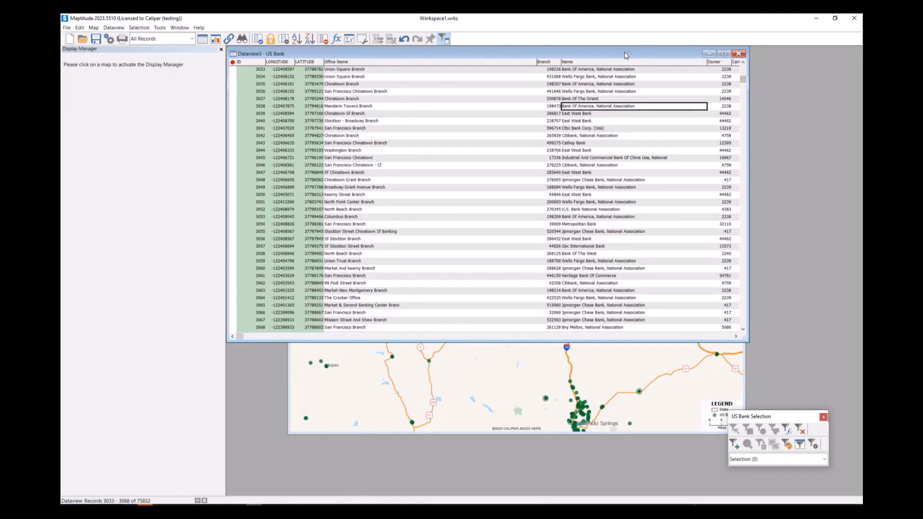
pyautogui.moveTo(626, 56); pyautogui.dragTo(662, 72)
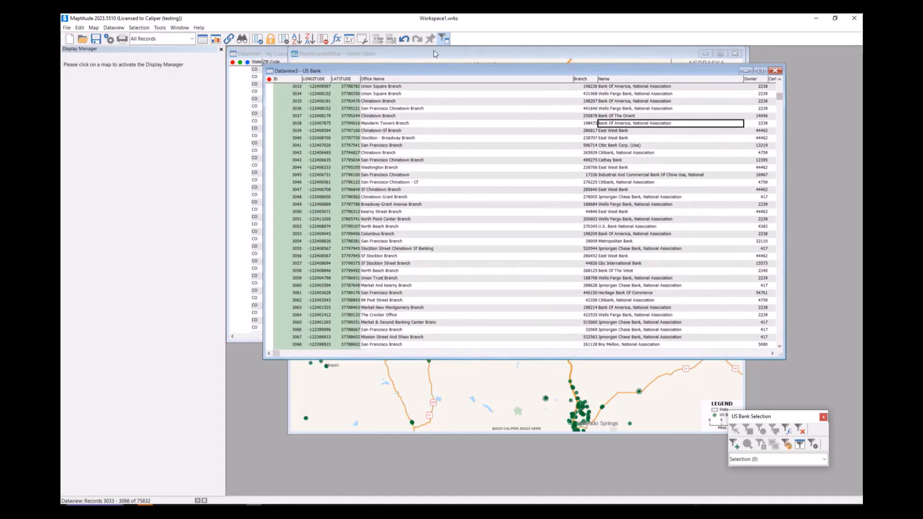
# Step: Start a Select by Condition on the US Bank dataview with the condition Name contains "Bank Of America, National Association"
pyautogui.click(139, 28)
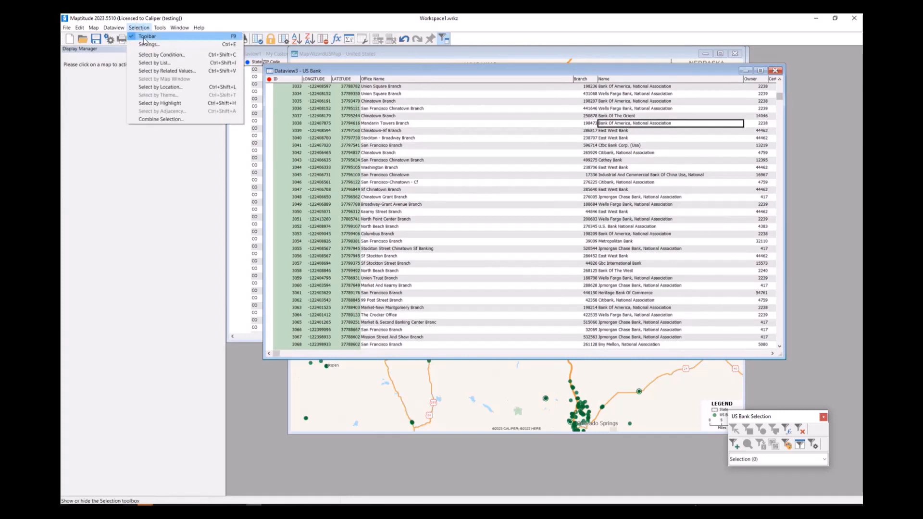
pyautogui.click(182, 56)
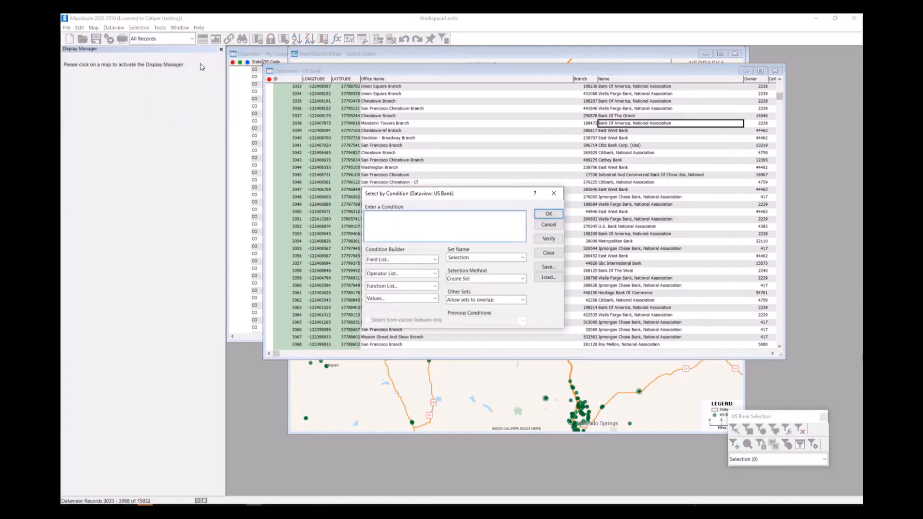
pyautogui.moveTo(409, 197); pyautogui.dragTo(316, 250)
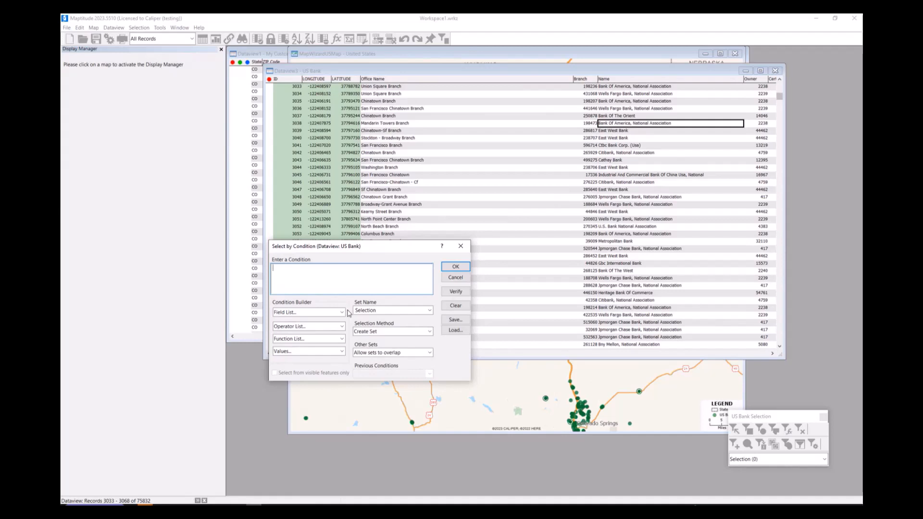
pyautogui.click(339, 312)
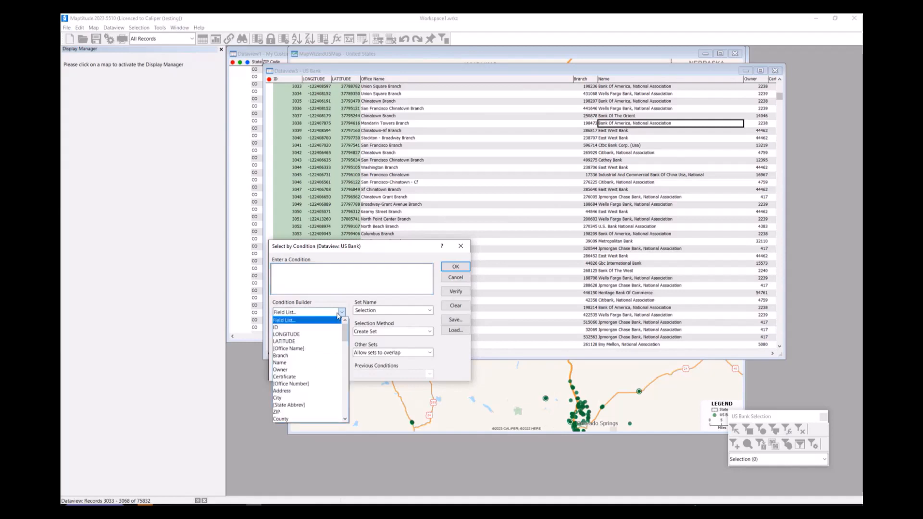
pyautogui.click(290, 363)
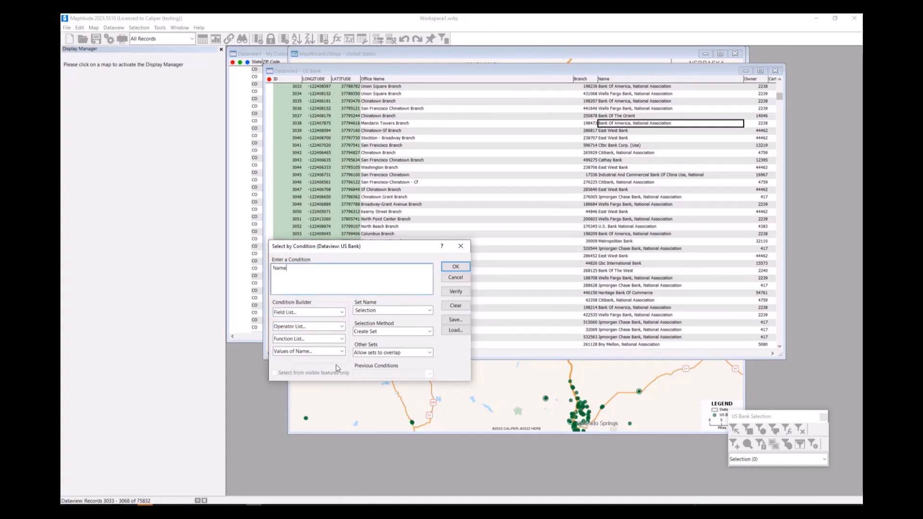
pyautogui.click(342, 327)
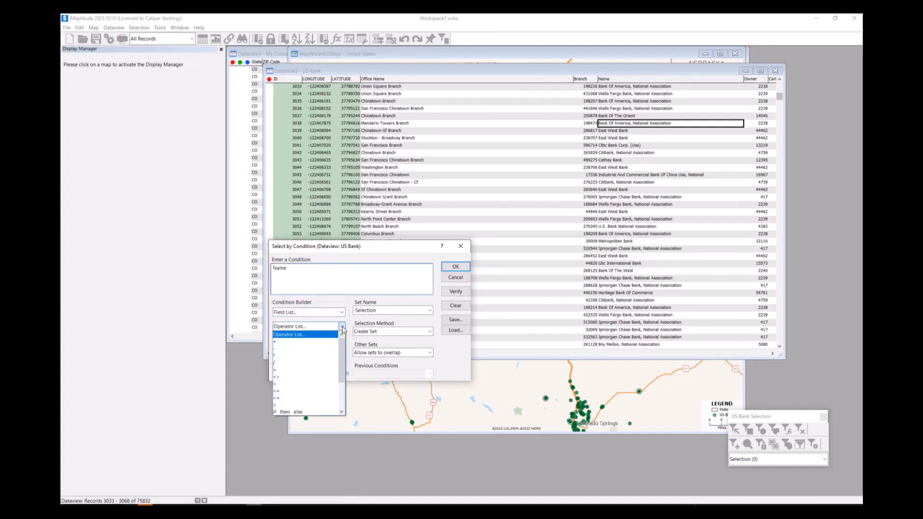
pyautogui.scroll(-2, 298, 344)
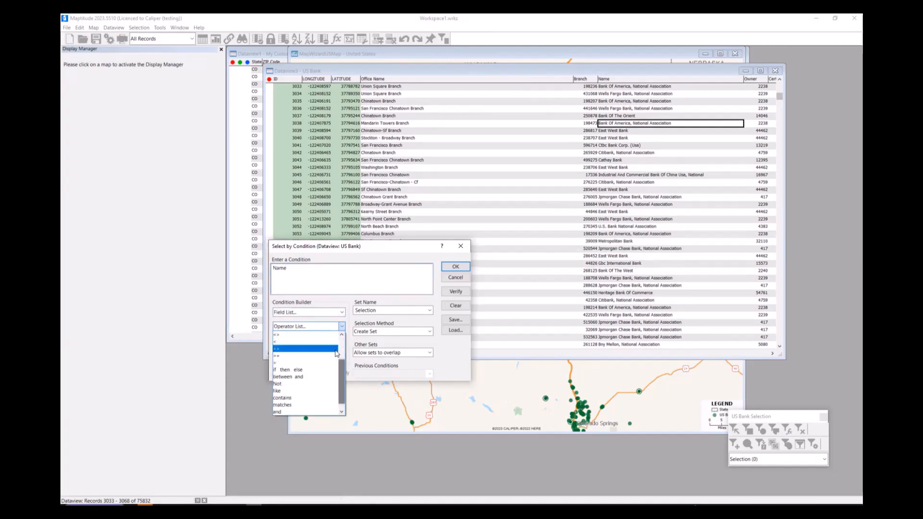
pyautogui.click(283, 399)
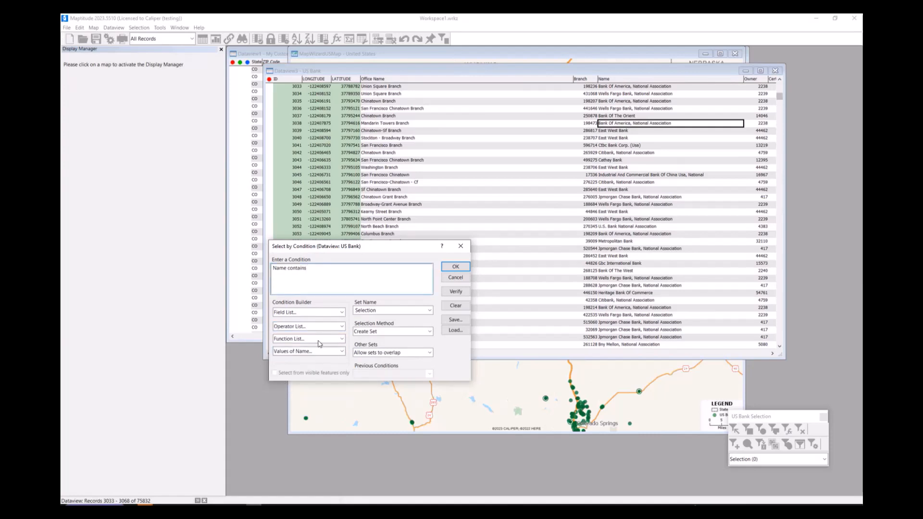
pyautogui.click(332, 355)
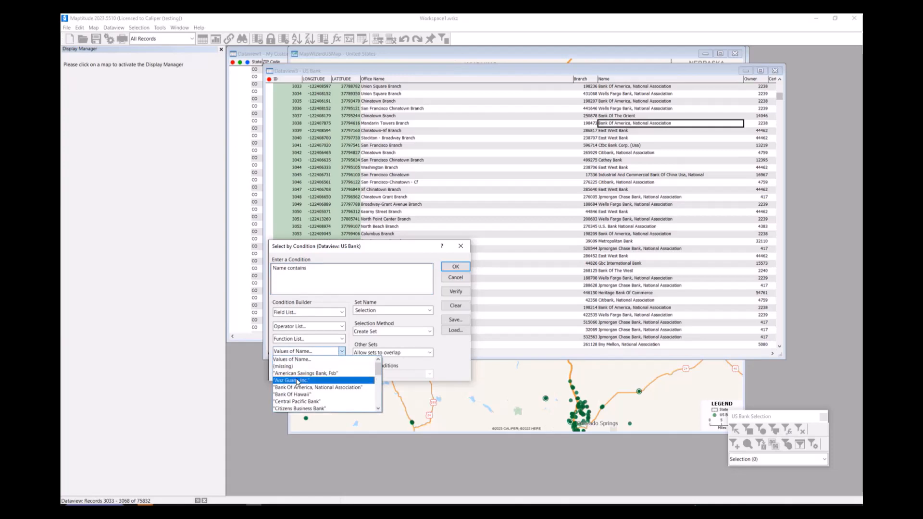
pyautogui.scroll(1, 309, 365)
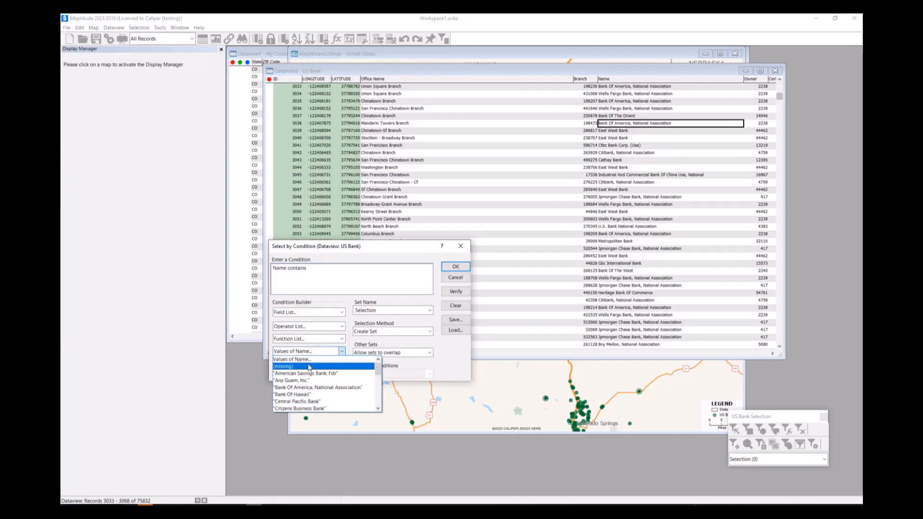
pyautogui.click(320, 387)
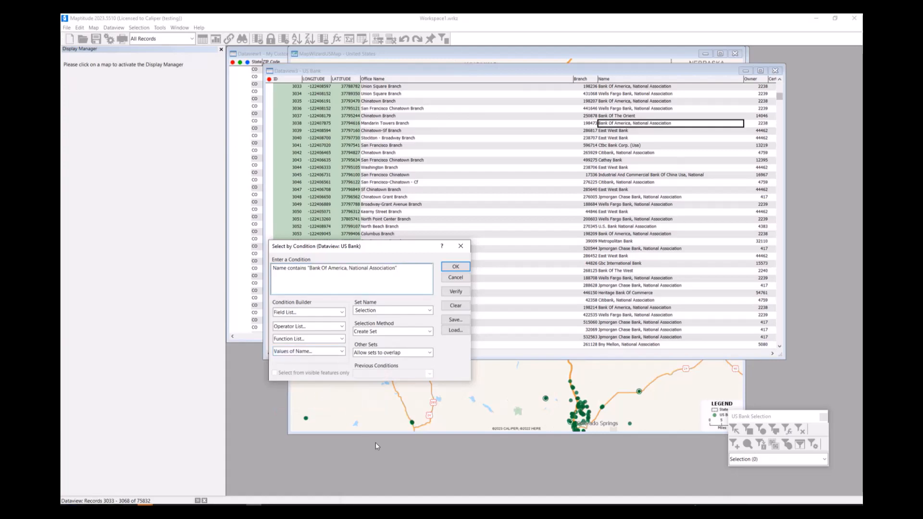
# Step: Name the selection set Bank of America and create it from the condition
pyautogui.moveTo(392, 310); pyautogui.dragTo(332, 310)
pyautogui.write('Bank of America')
pyautogui.click(456, 268)
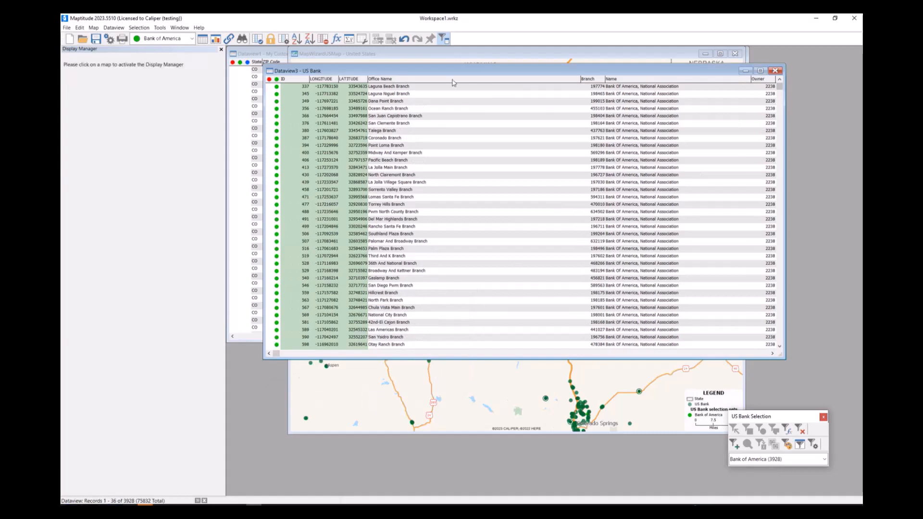
# Step: Return to the map, expand the US Bank layer's selection sets, and show only the Bank of America set
pyautogui.click(491, 392)
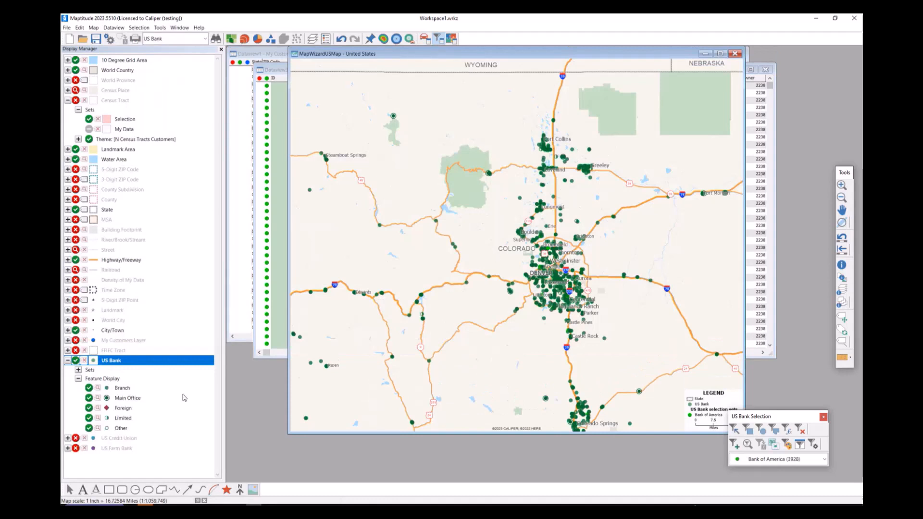
pyautogui.doubleClick(90, 369)
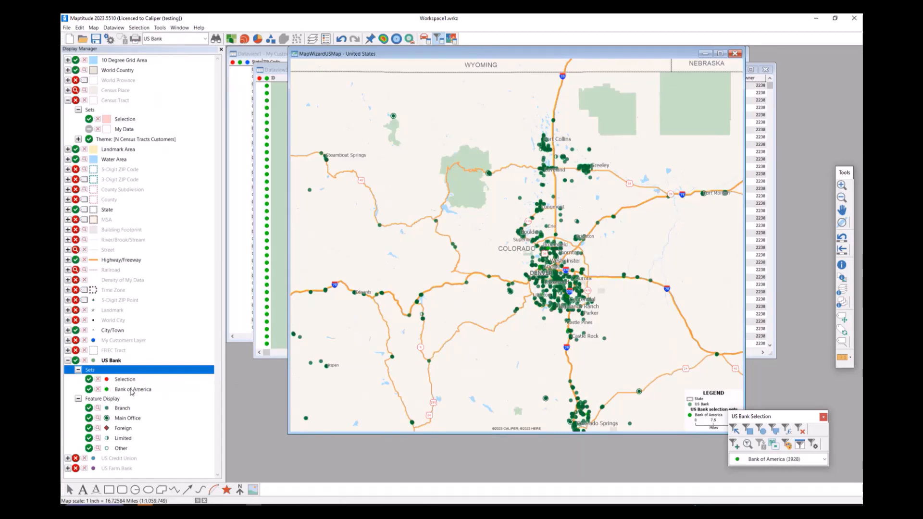
pyautogui.rightClick(131, 392)
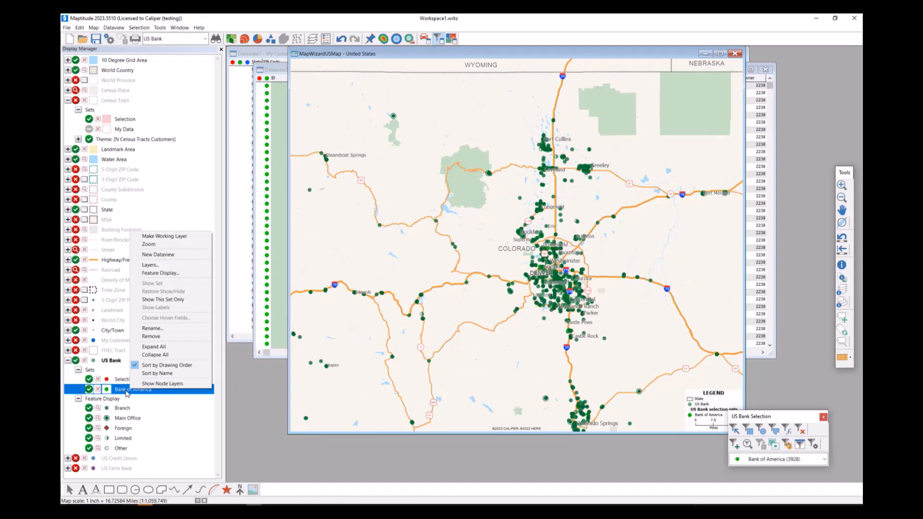
pyautogui.click(191, 301)
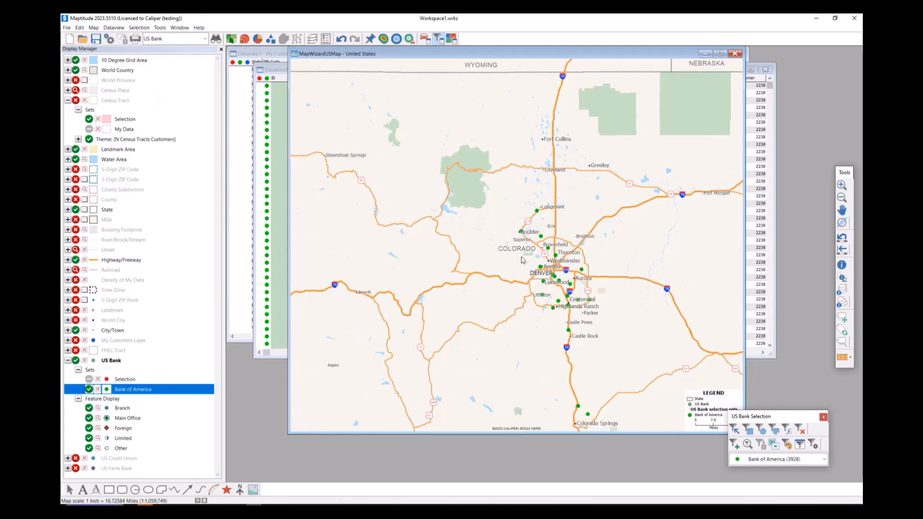
# Step: Restyle the Bank of America set's point symbol as a larger red flag icon
pyautogui.click(106, 389)
pyautogui.click(454, 233)
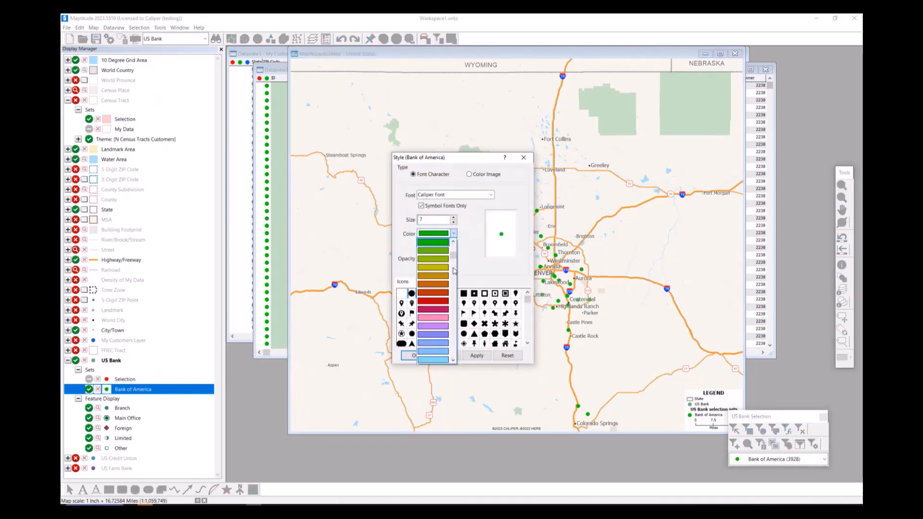
pyautogui.click(435, 301)
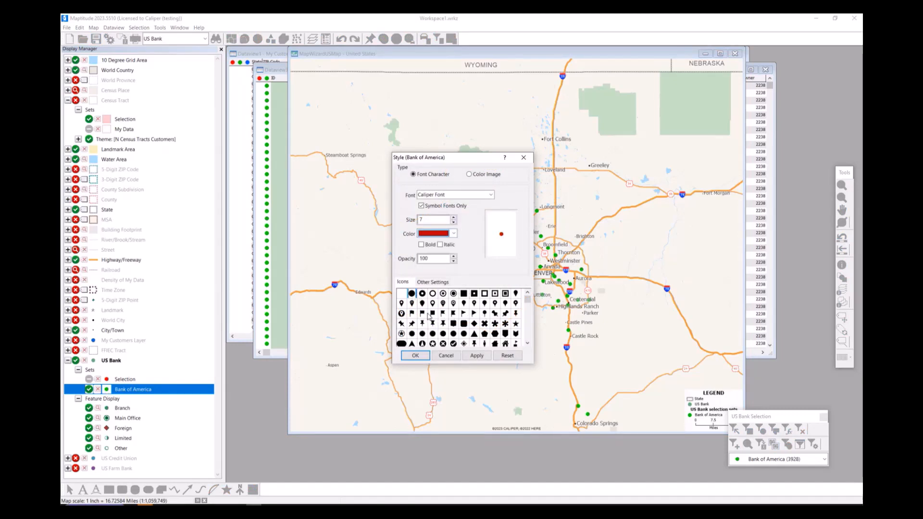
pyautogui.click(411, 313)
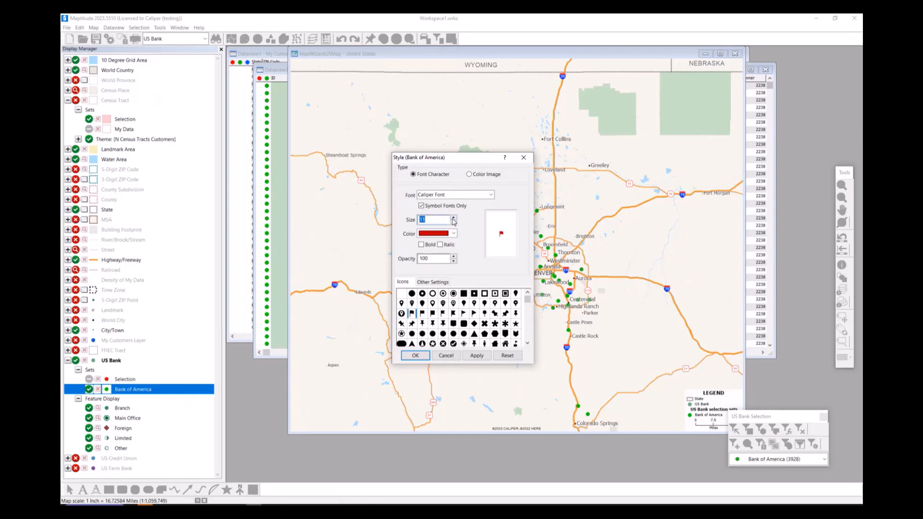
pyautogui.click(416, 355)
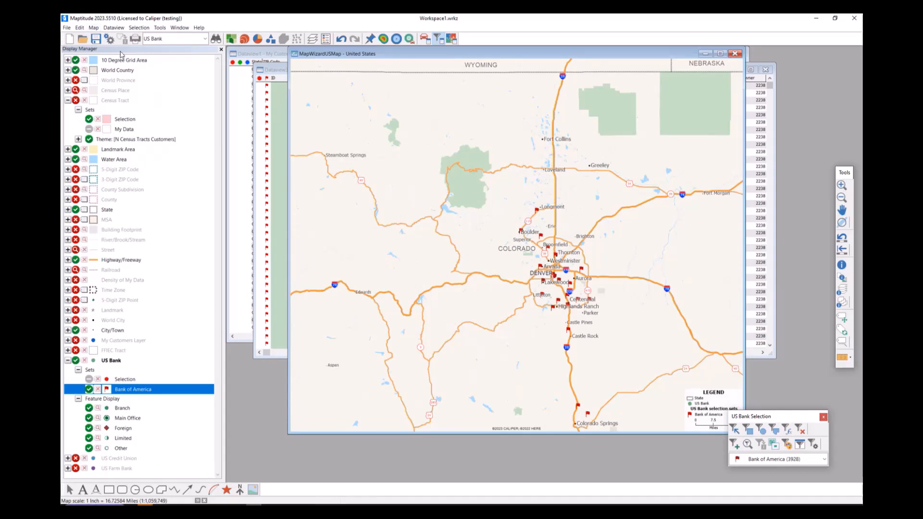
# Step: Start adding a layer to the map and browse to the network folder \\lily\product\MT23
pyautogui.click(94, 28)
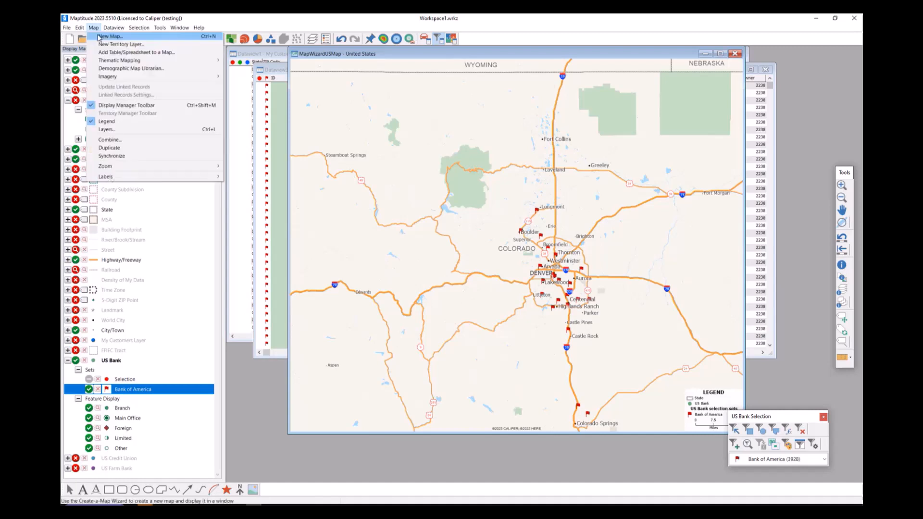
pyautogui.click(113, 130)
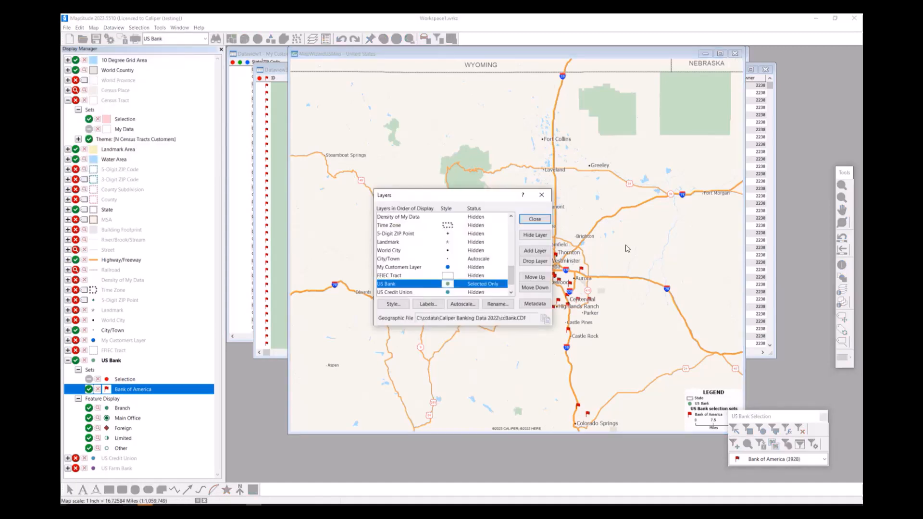
pyautogui.click(541, 253)
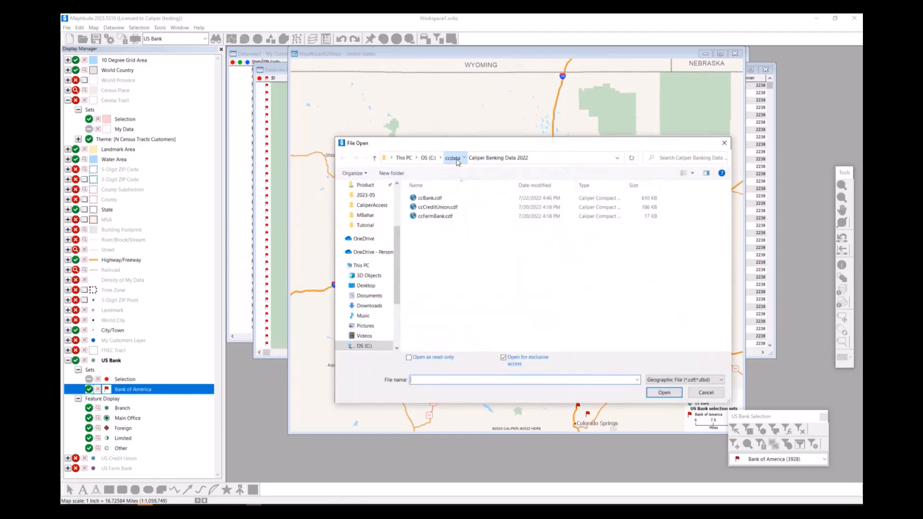
pyautogui.click(457, 160)
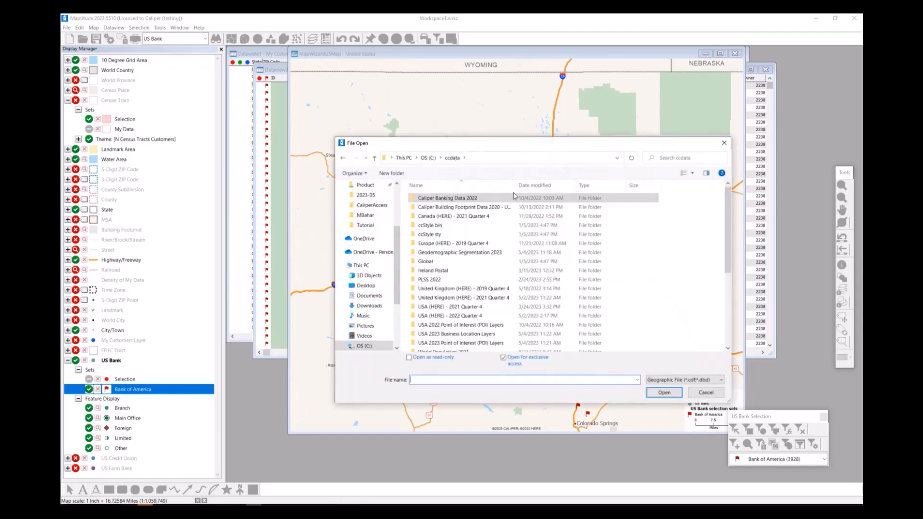
pyautogui.click(499, 161)
pyautogui.write('\\')
pyautogui.write('lily\\procuct')
pyautogui.press('BackSpace')
pyautogui.press('BackSpace')
pyautogui.press('BackSpace')
pyautogui.press('BackSpace')
pyautogui.write('duct\\MT23')
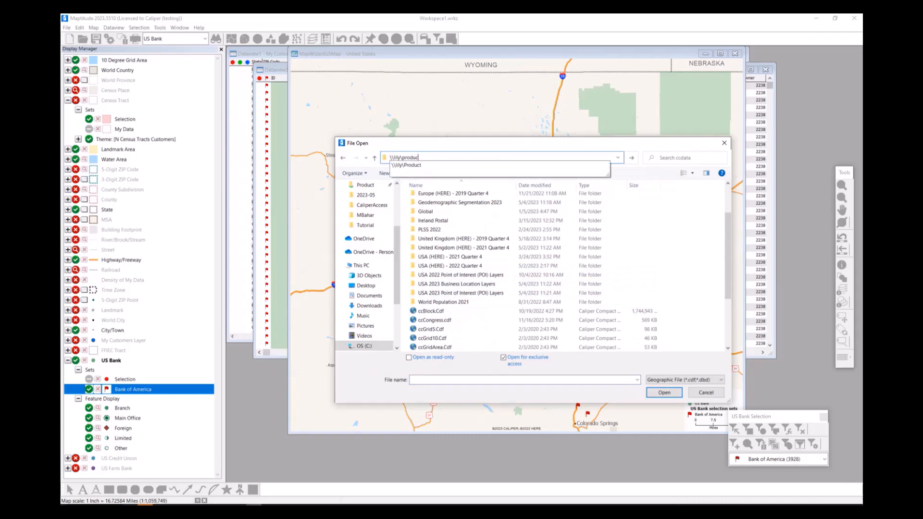
pyautogui.press('Return')
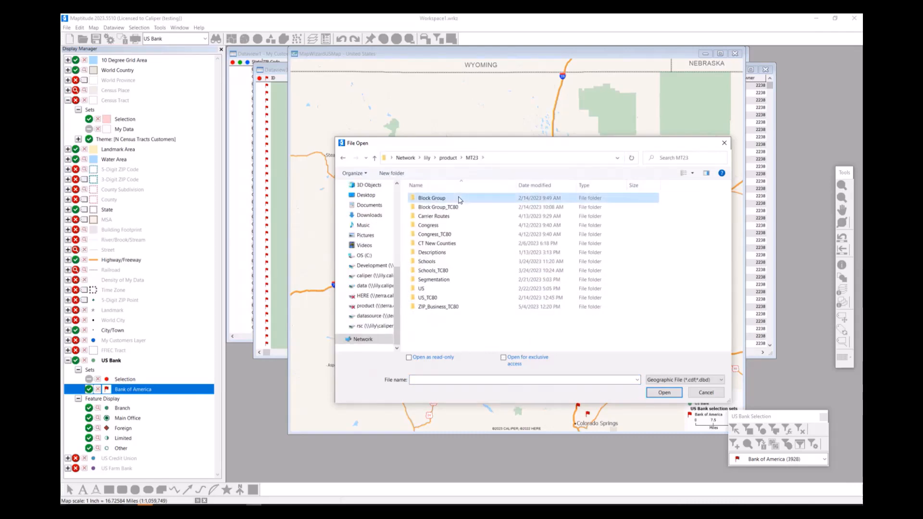
# Step: Add the geographic file from the Block Group folder as a map layer and close the layer settings
pyautogui.doubleClick(431, 198)
pyautogui.click(435, 198)
pyautogui.click(664, 392)
pyautogui.click(534, 219)
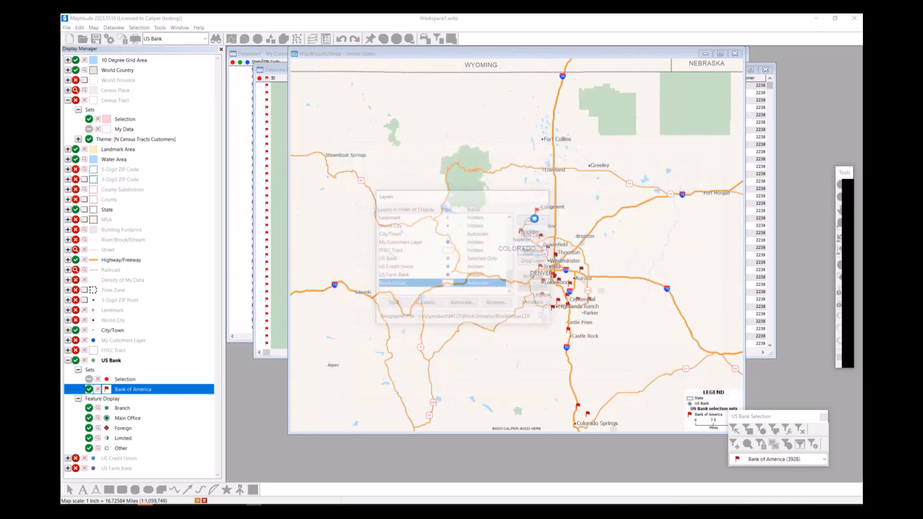
# Step: Open a dataview of the Block Group layer, examine its household income fields, and close the dataview
pyautogui.click(125, 470)
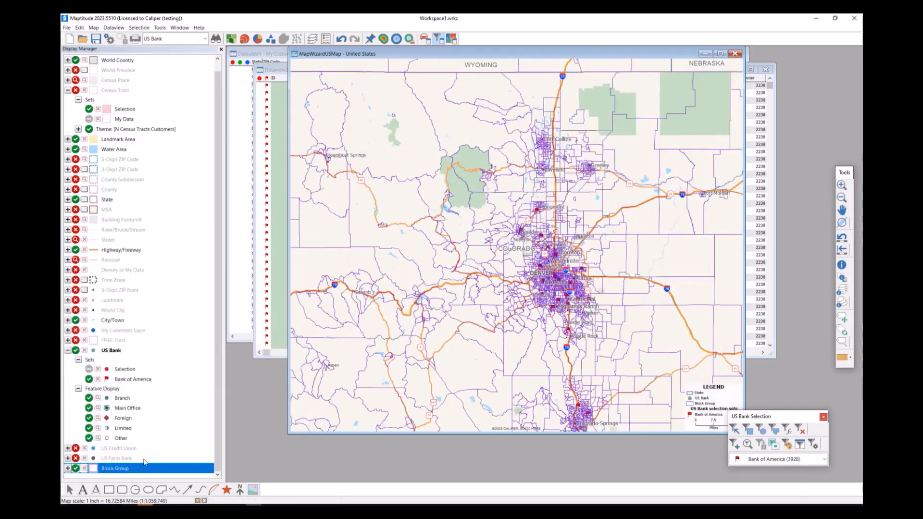
pyautogui.rightClick(109, 470)
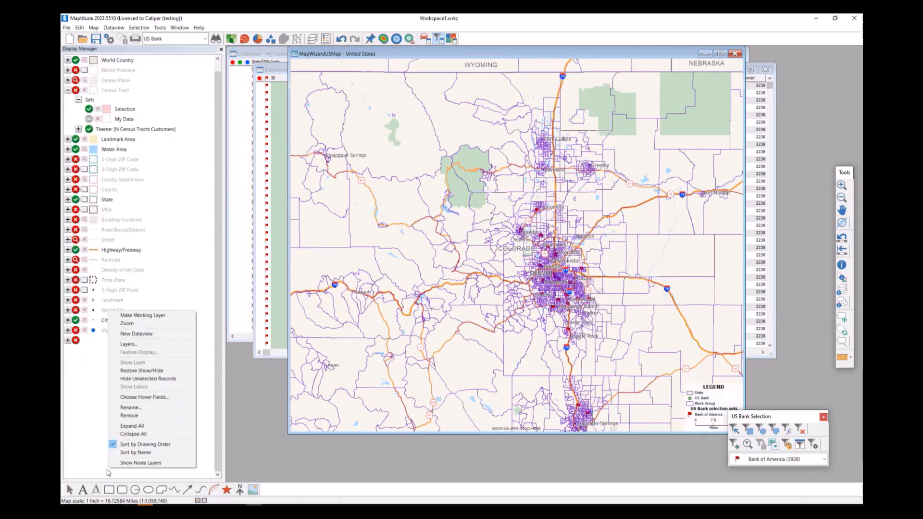
pyautogui.click(121, 334)
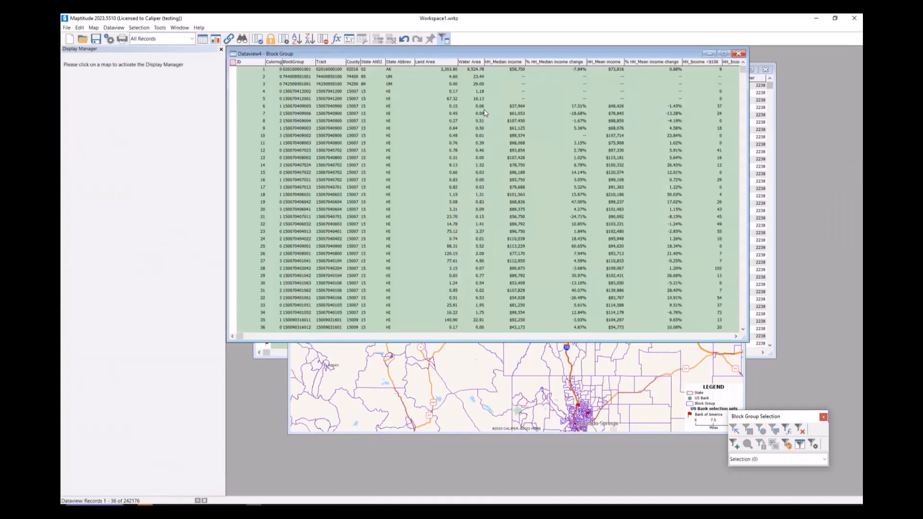
pyautogui.click(736, 337)
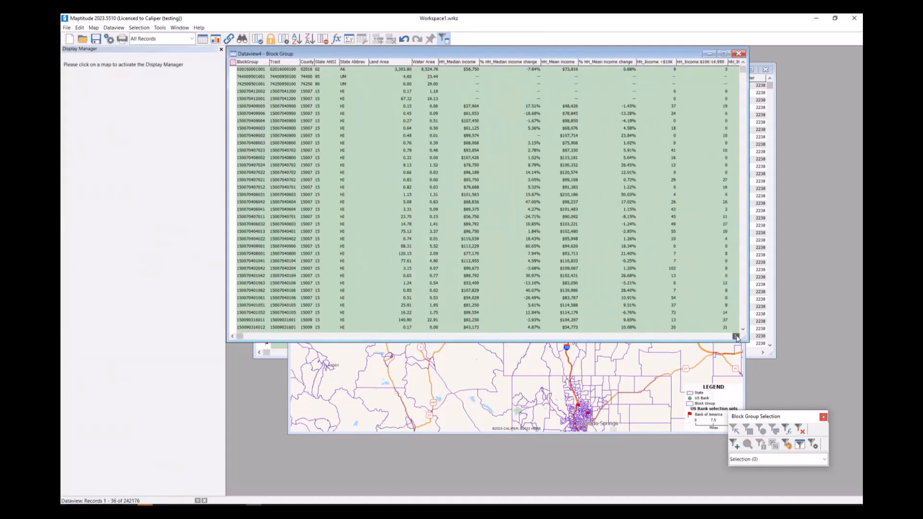
pyautogui.click(735, 337)
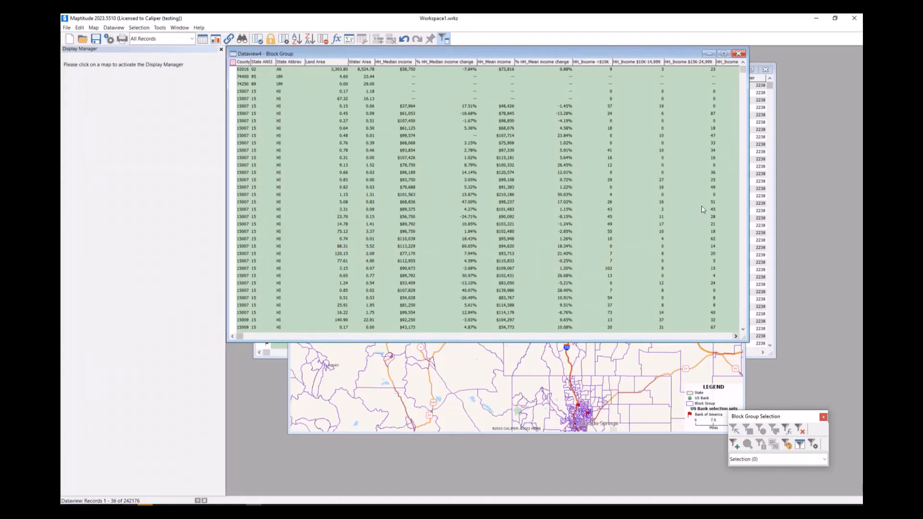
pyautogui.click(739, 54)
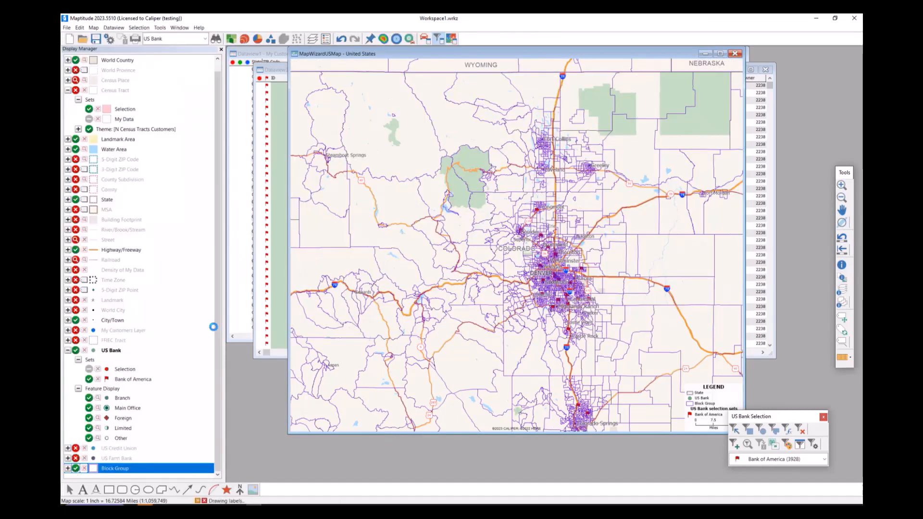
# Step: Hide the Block Group layer, shift the map window slightly, and show the Census Tract layer with its customers theme
pyautogui.moveTo(340, 55); pyautogui.dragTo(367, 59)
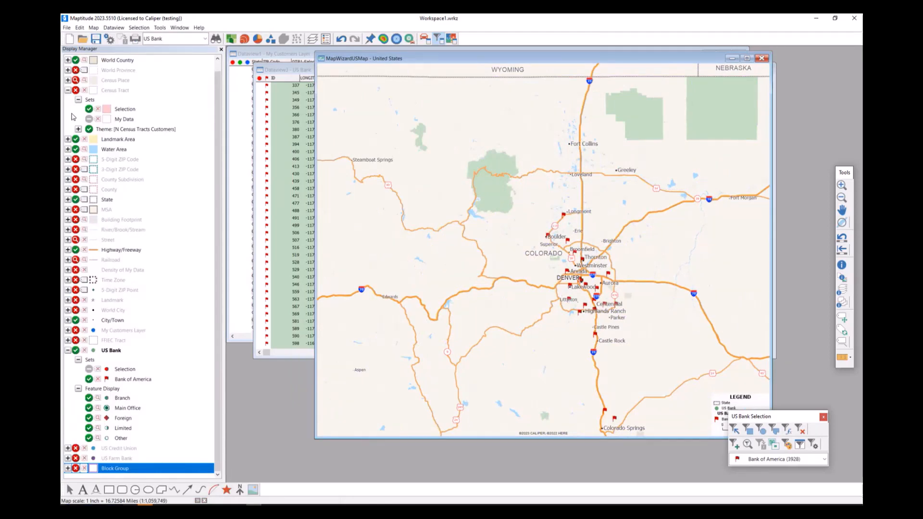
pyautogui.click(76, 90)
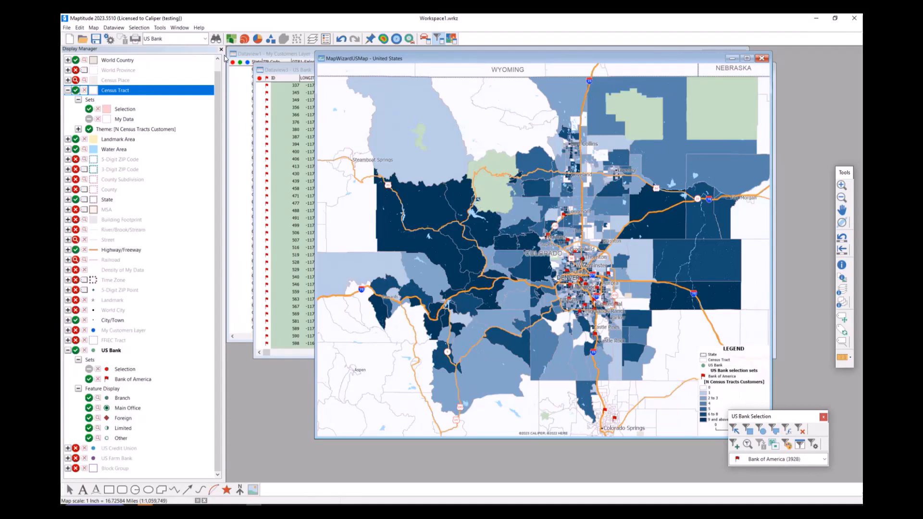
# Step: Make Census Tract the working layer of the map
pyautogui.rightClick(127, 91)
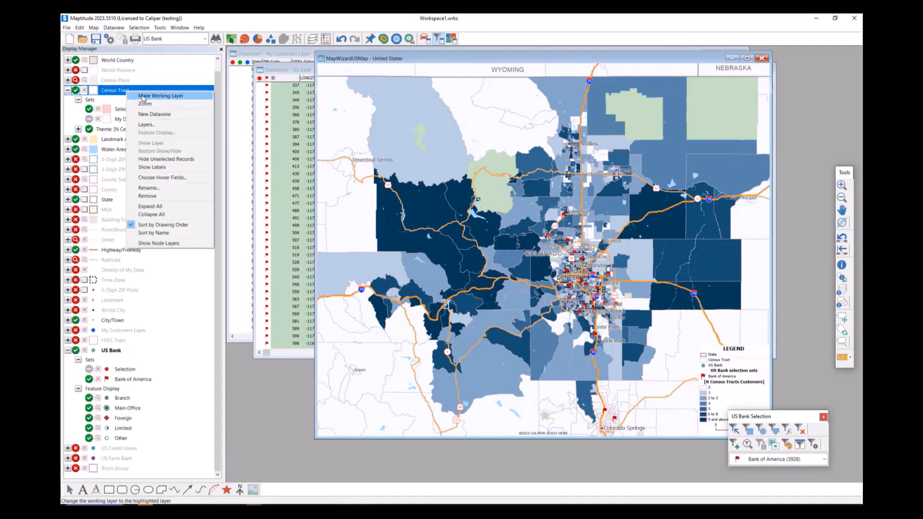
pyautogui.click(143, 96)
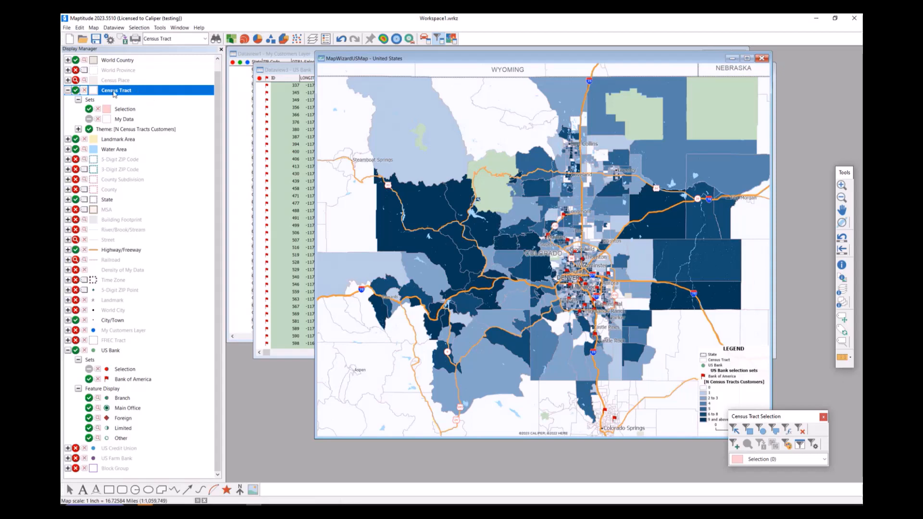
pyautogui.rightClick(128, 93)
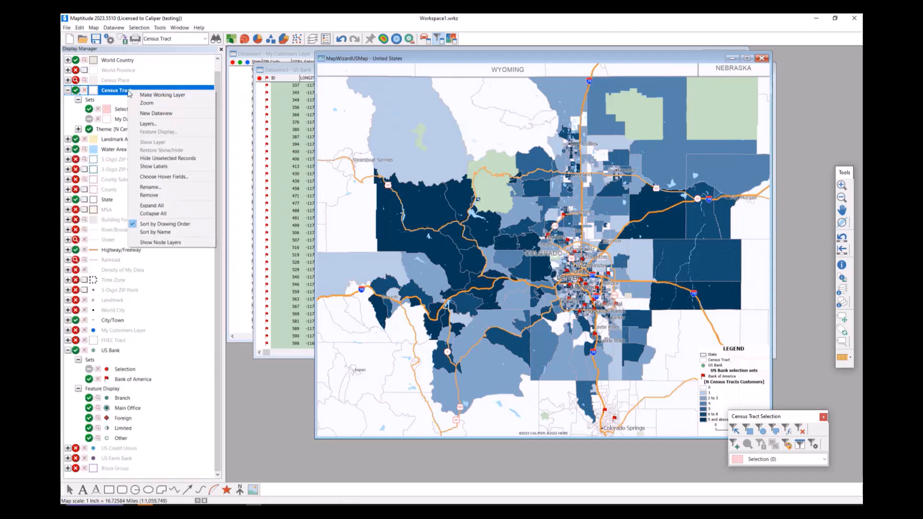
pyautogui.click(204, 97)
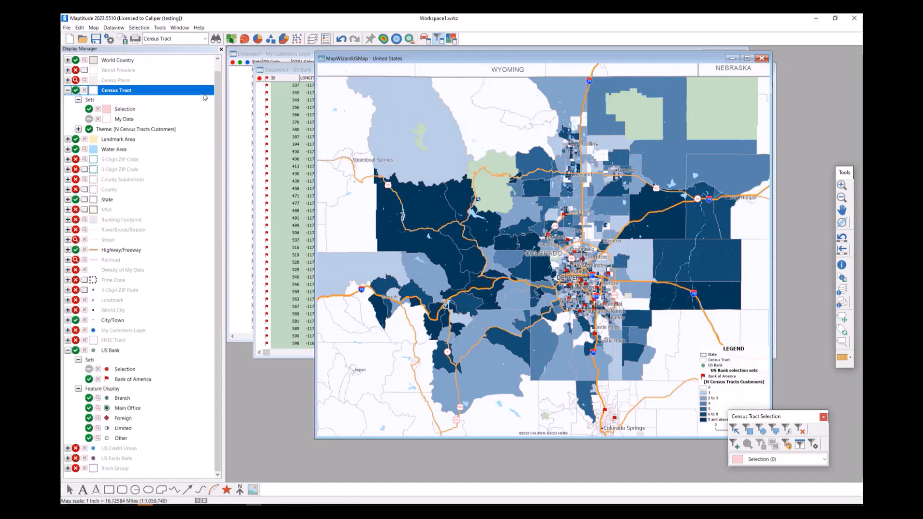
# Step: Start a color theme for the Census Tract layer using a new formula as its field
pyautogui.click(232, 39)
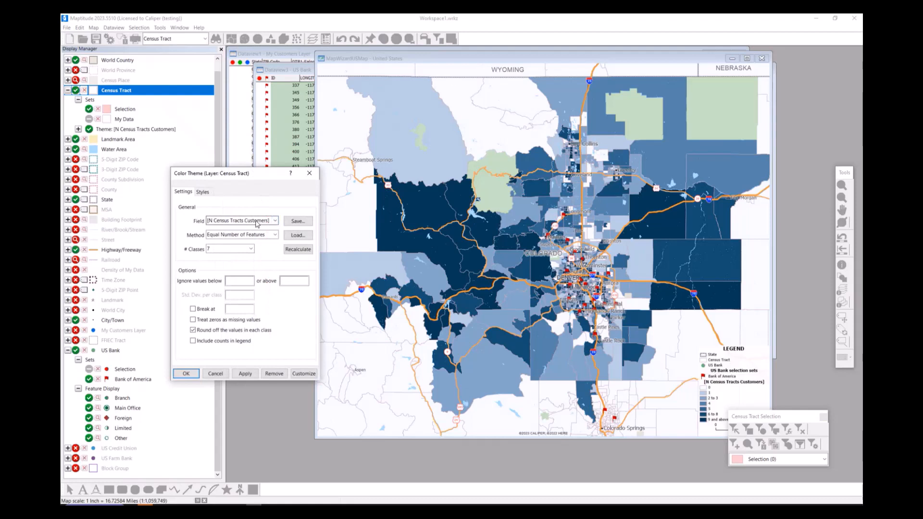
pyautogui.click(275, 221)
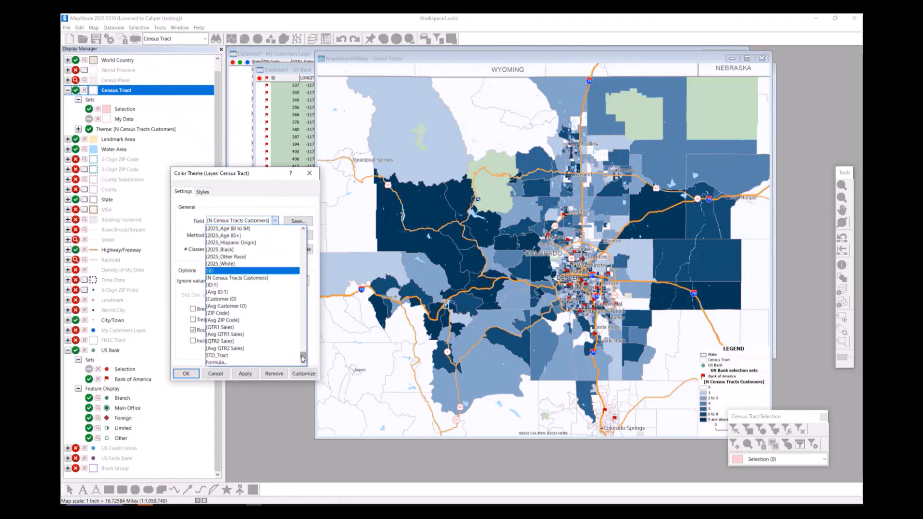
pyautogui.click(233, 363)
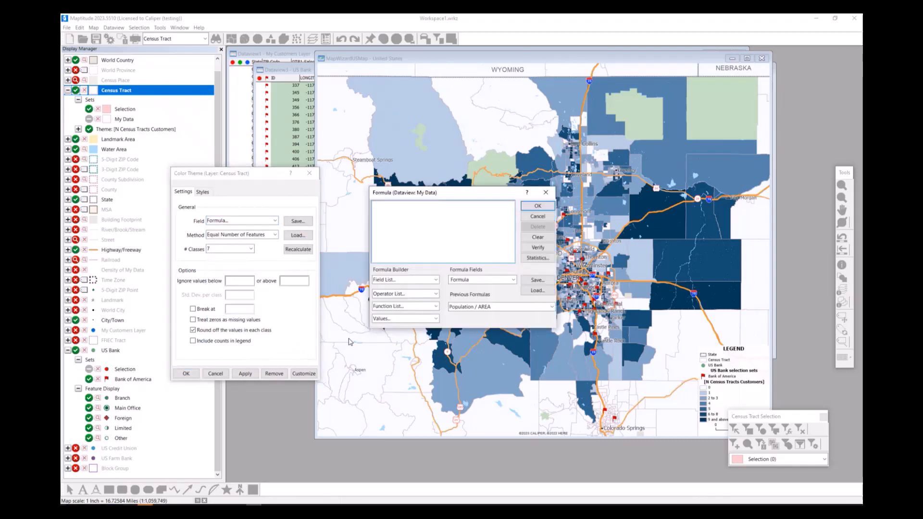
pyautogui.moveTo(435, 197); pyautogui.dragTo(418, 208)
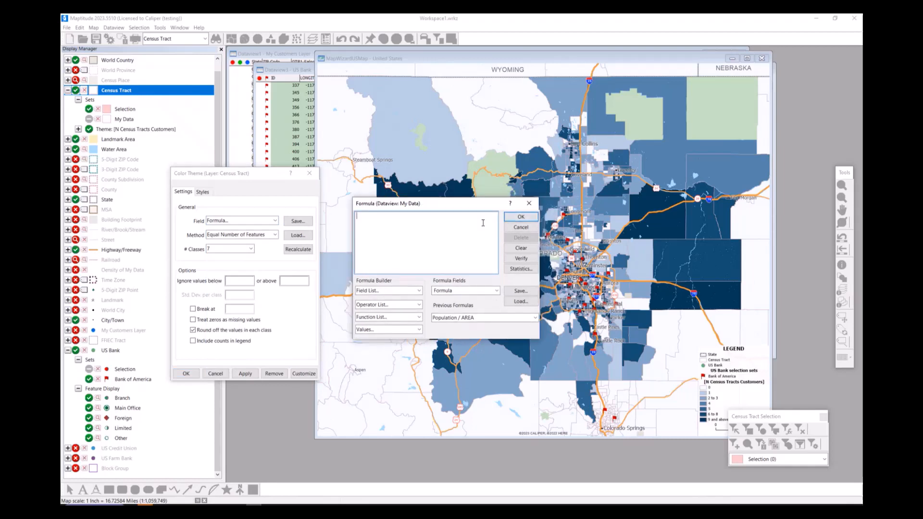
# Step: Find the population fields and insert [2020_Population] as the first term of the formula
pyautogui.click(419, 291)
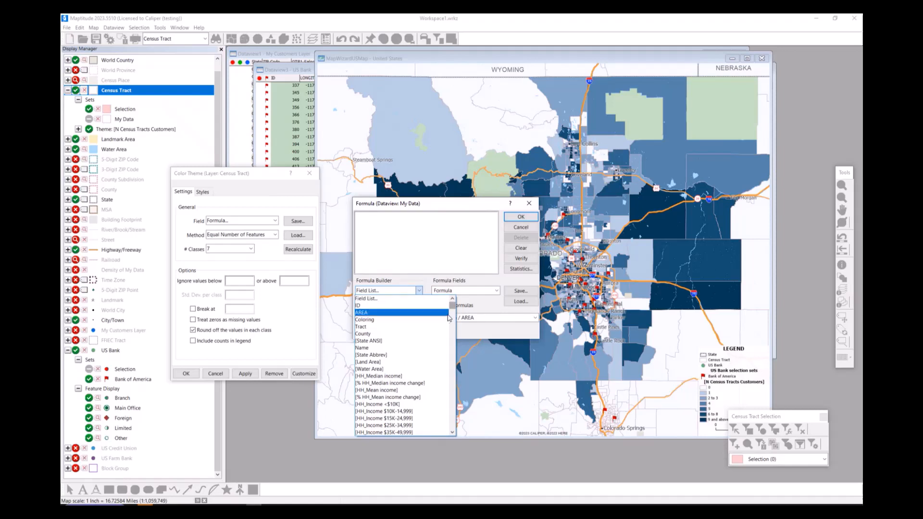
pyautogui.scroll(-8, 446, 321)
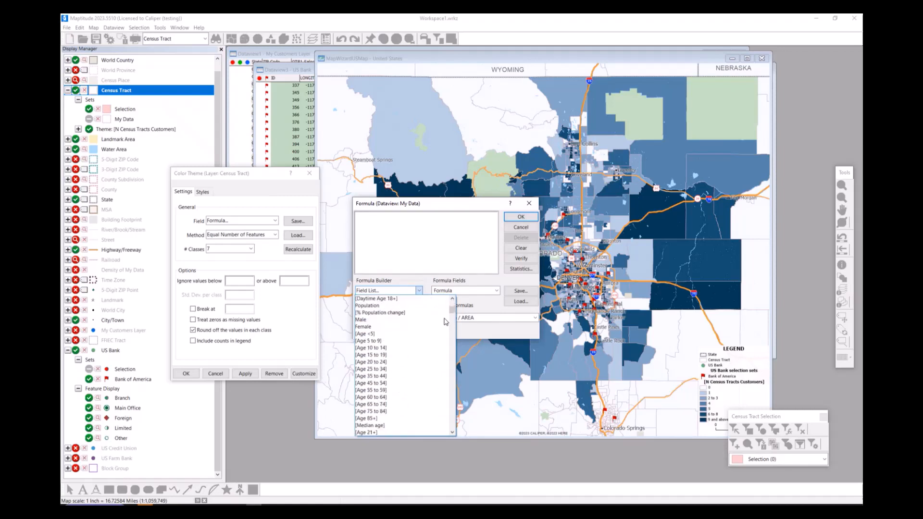
pyautogui.scroll(1, 430, 326)
pyautogui.scroll(1, 431, 325)
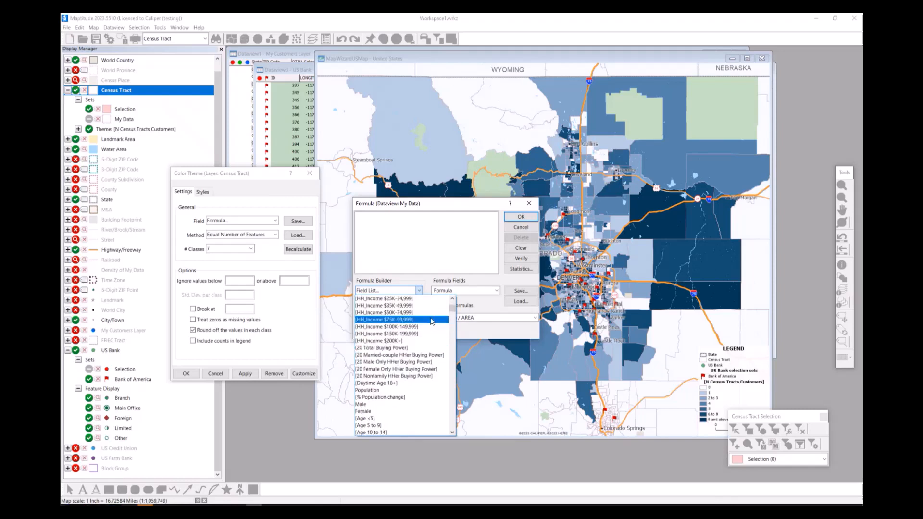
pyautogui.write('pop')
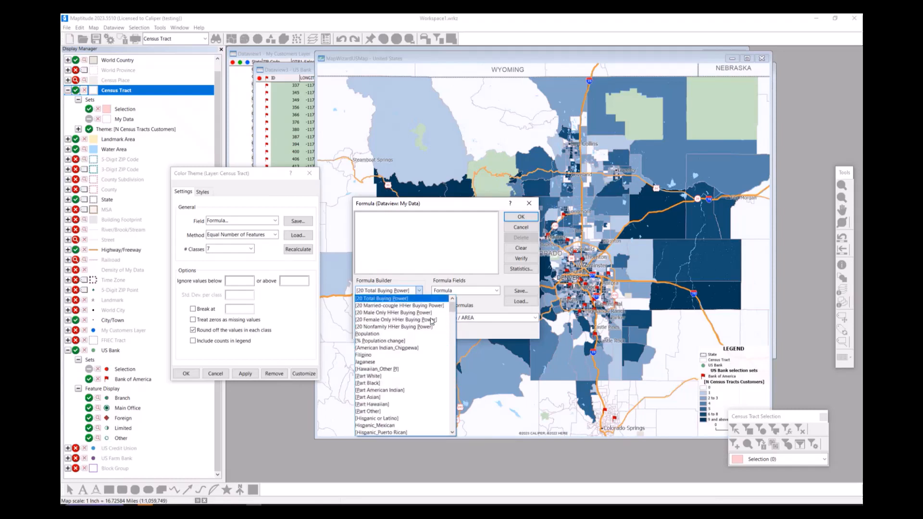
pyautogui.write('ulation')
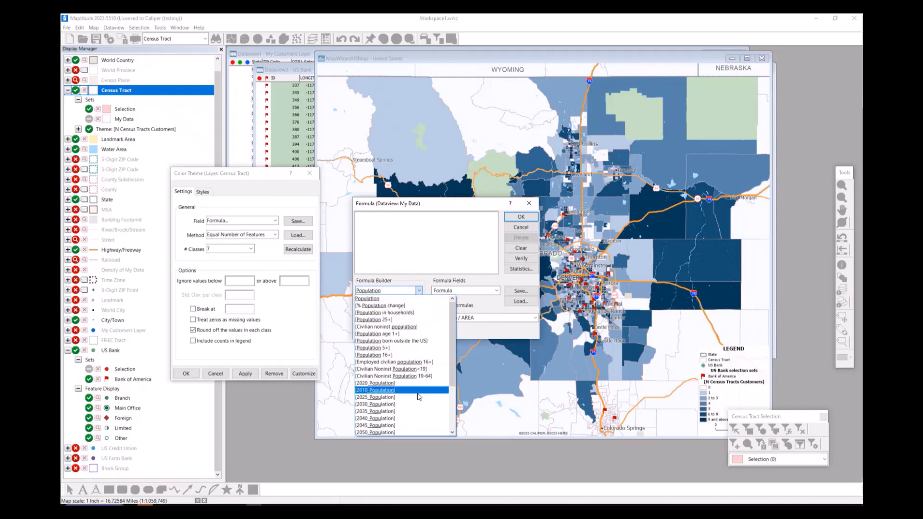
pyautogui.scroll(-1, 419, 405)
pyautogui.scroll(3, 419, 405)
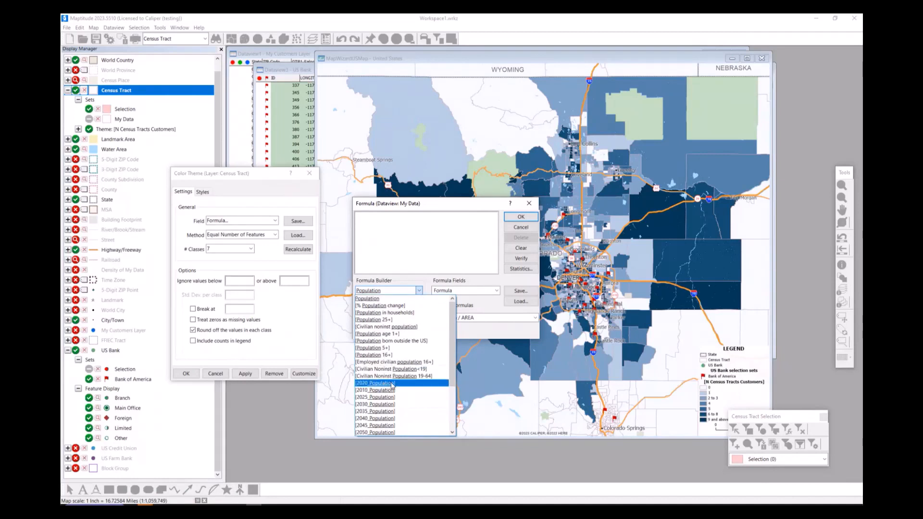
pyautogui.click(393, 385)
# Step: Complete the formula as [2020_Population] / AREA, name the field Population Density, and accept it for the color theme
pyautogui.click(419, 305)
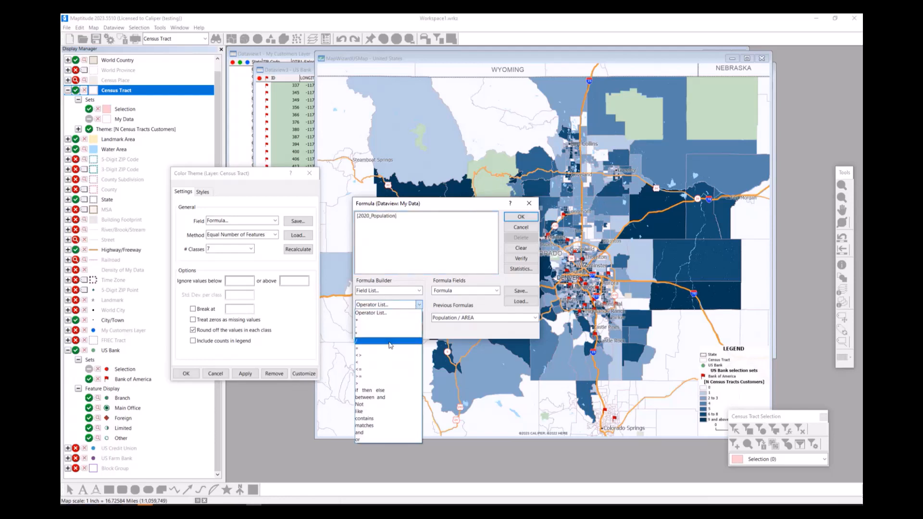
pyautogui.click(385, 342)
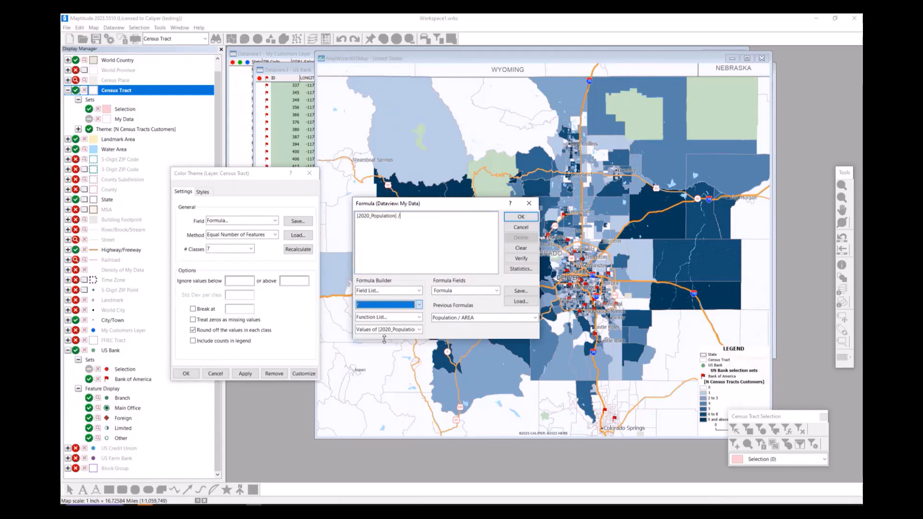
pyautogui.click(419, 291)
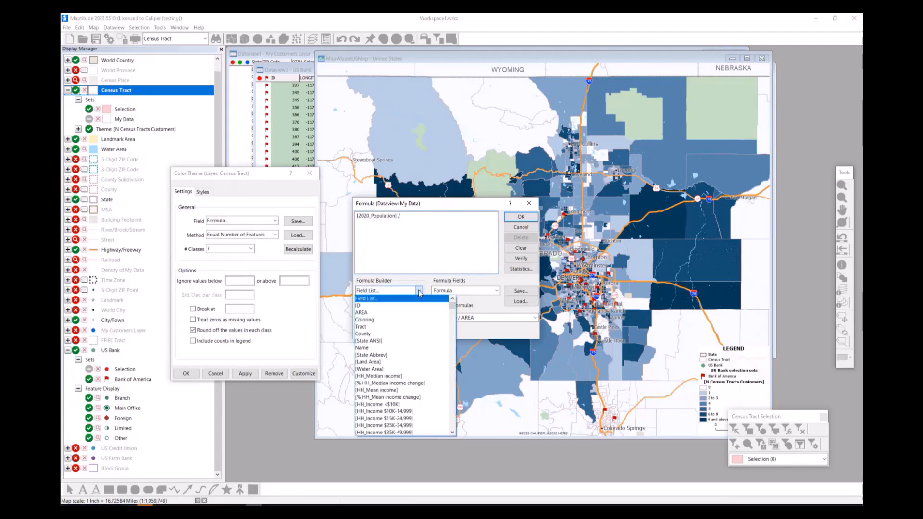
pyautogui.click(372, 314)
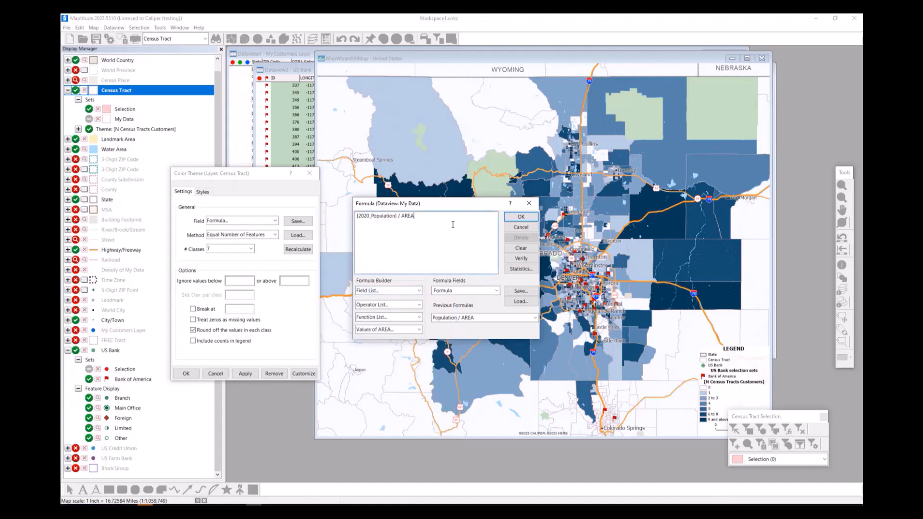
pyautogui.click(462, 292)
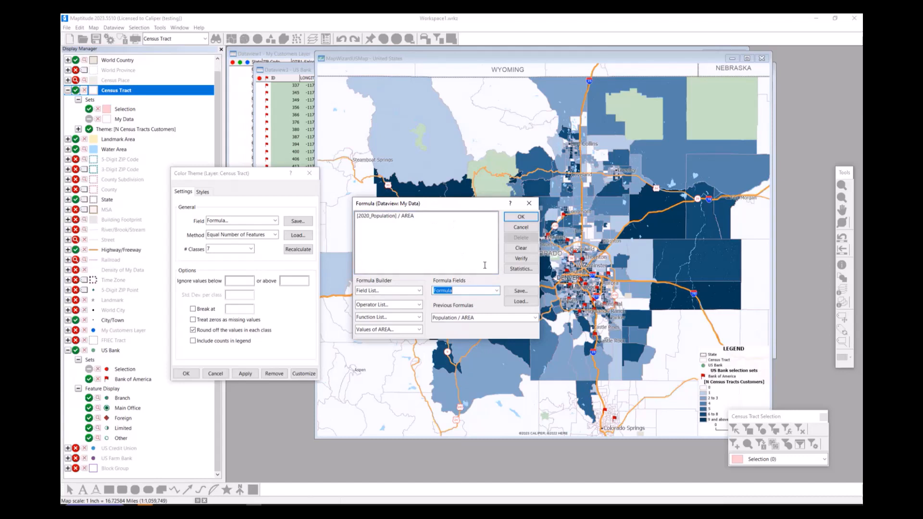
pyautogui.write('Population Density')
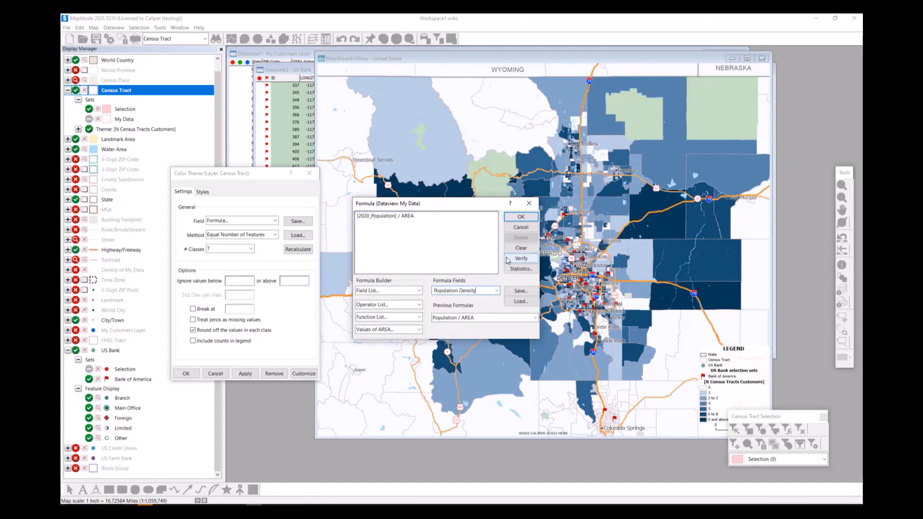
pyautogui.click(529, 217)
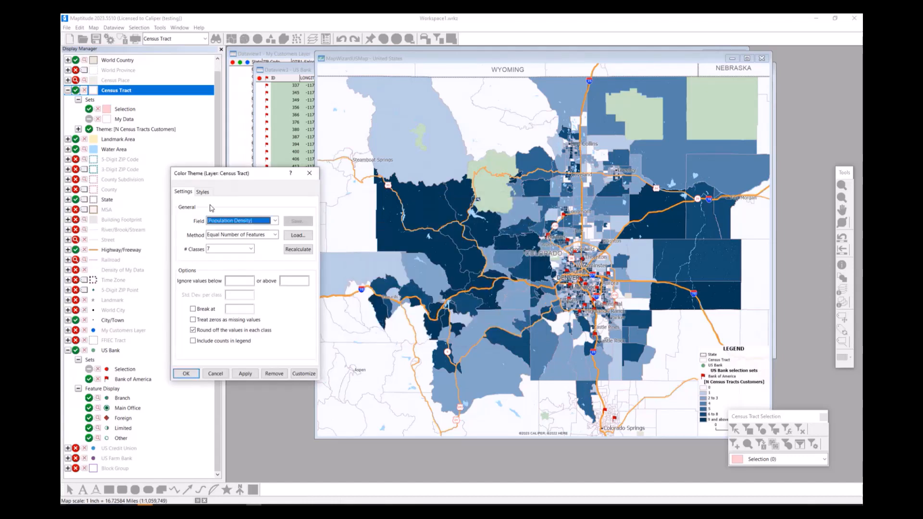
# Step: Apply the Population Density theme to the census tracts and recolor it with the cream to dark green color set
pyautogui.click(245, 374)
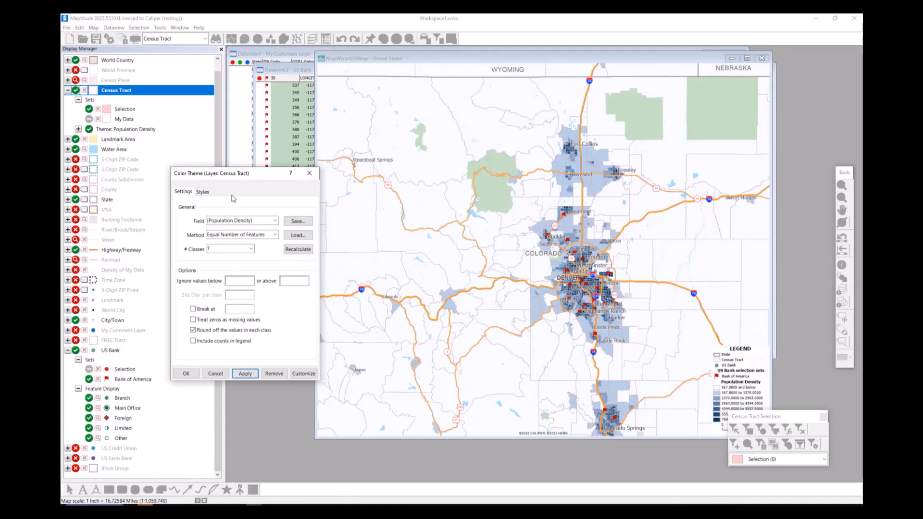
pyautogui.click(202, 192)
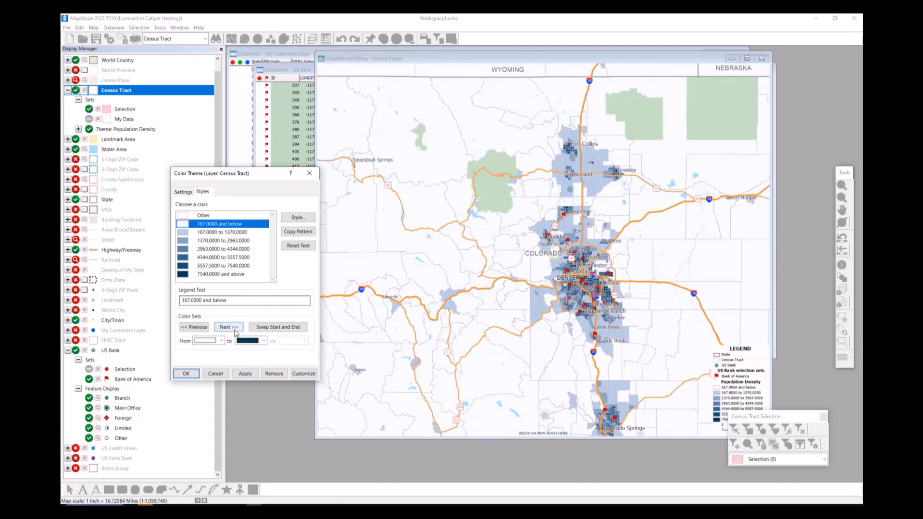
pyautogui.click(198, 330)
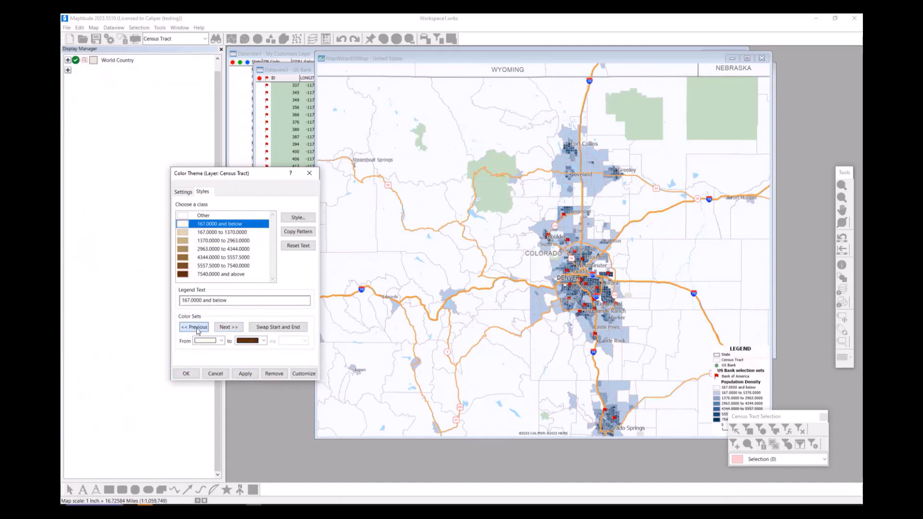
pyautogui.click(198, 330)
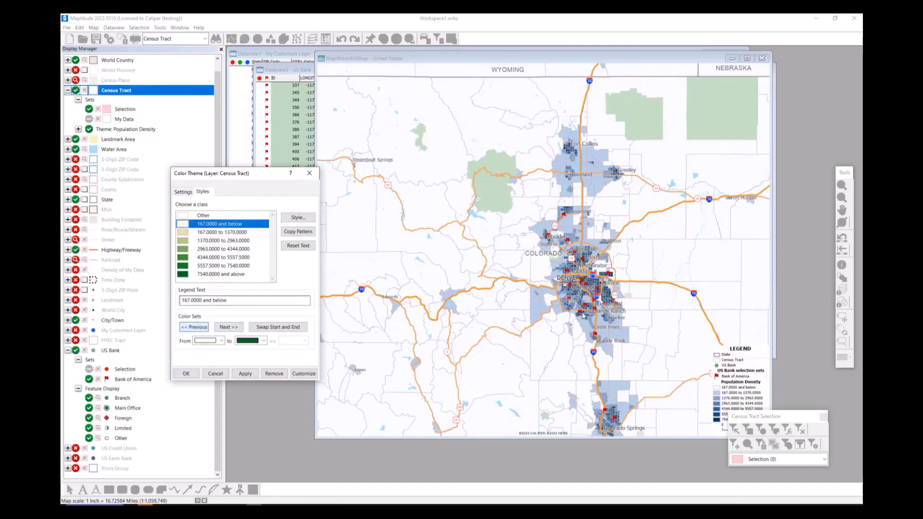
pyautogui.click(186, 374)
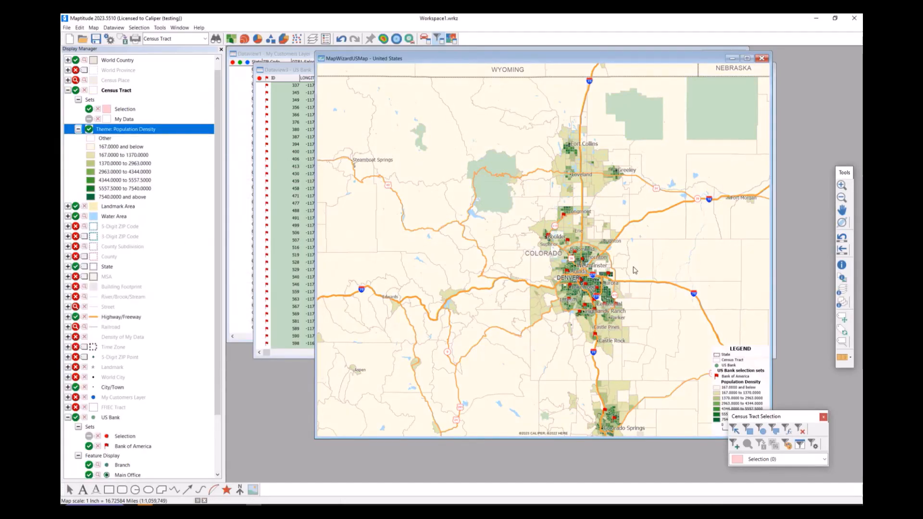
# Step: Display the Density of My Data layer over the population density theme around Denver
pyautogui.moveTo(635, 298); pyautogui.dragTo(607, 268)
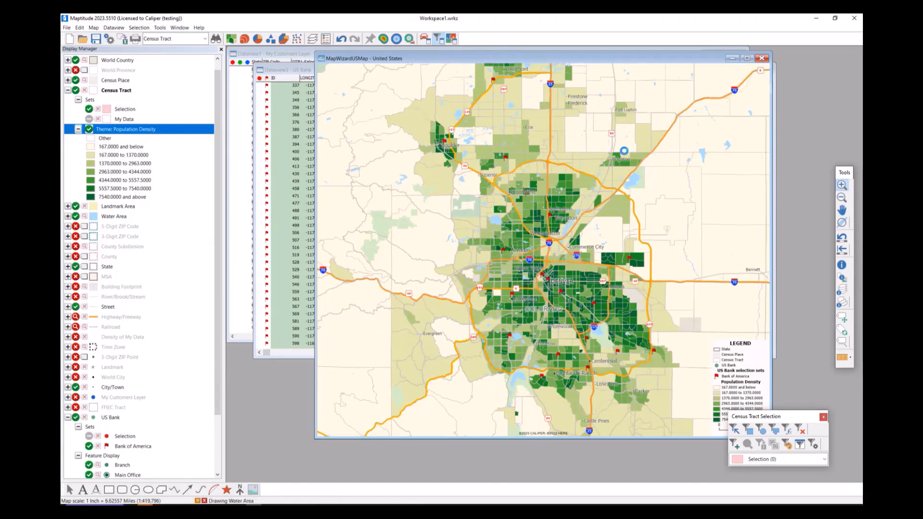
pyautogui.scroll(-1, 623, 150)
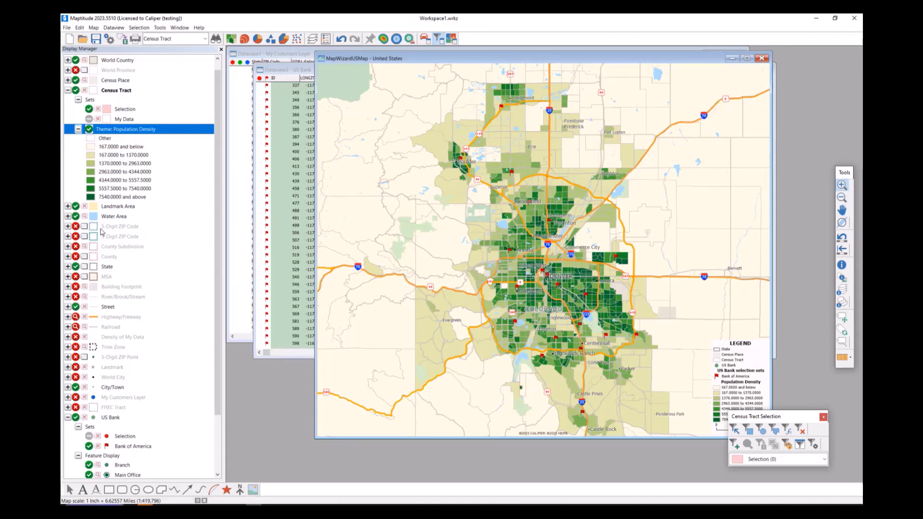
pyautogui.click(76, 337)
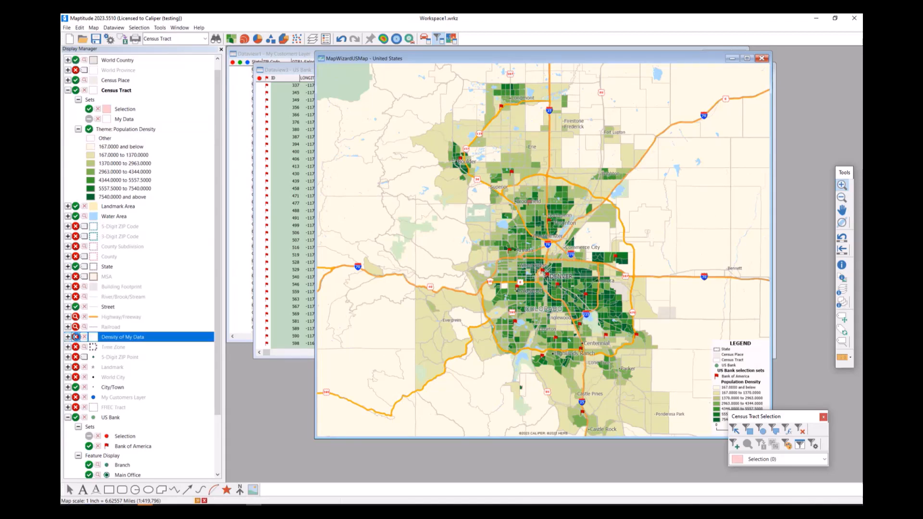
pyautogui.click(76, 337)
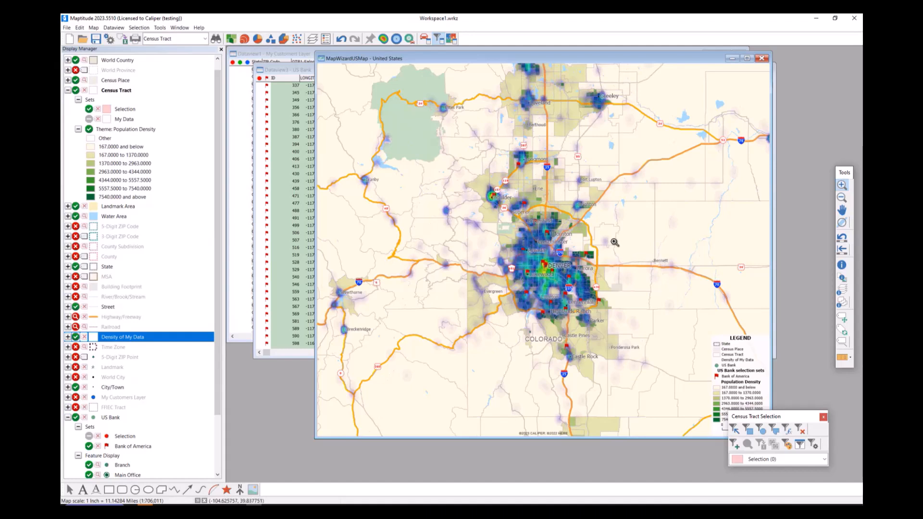
pyautogui.moveTo(613, 242)
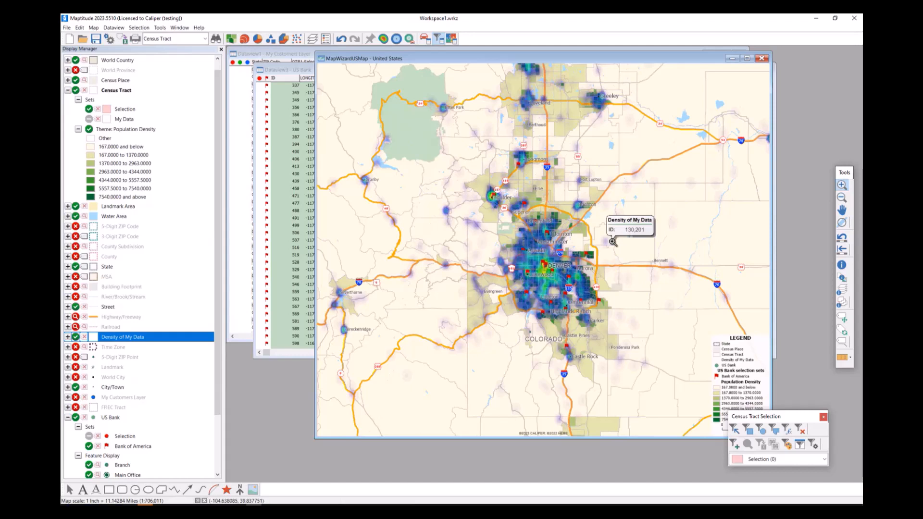
pyautogui.hotkey('alt', 'Tab')
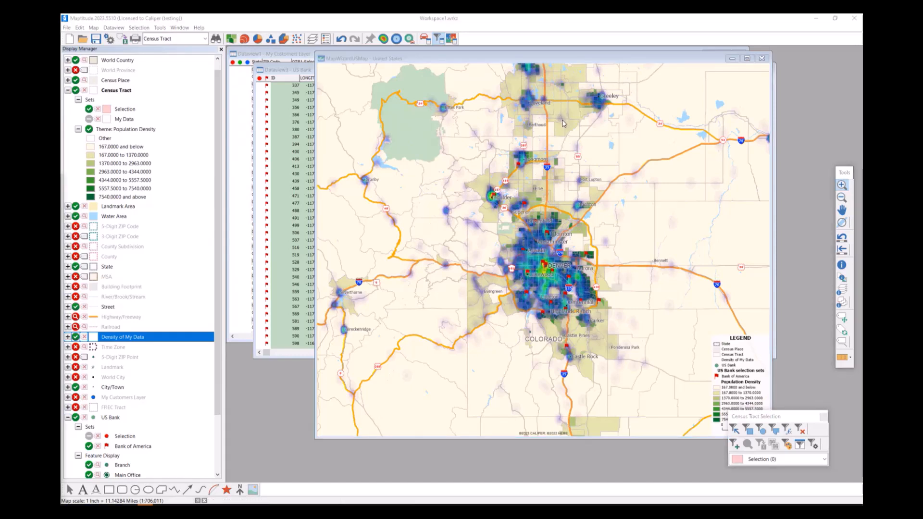
pyautogui.scroll(1, 560, 240)
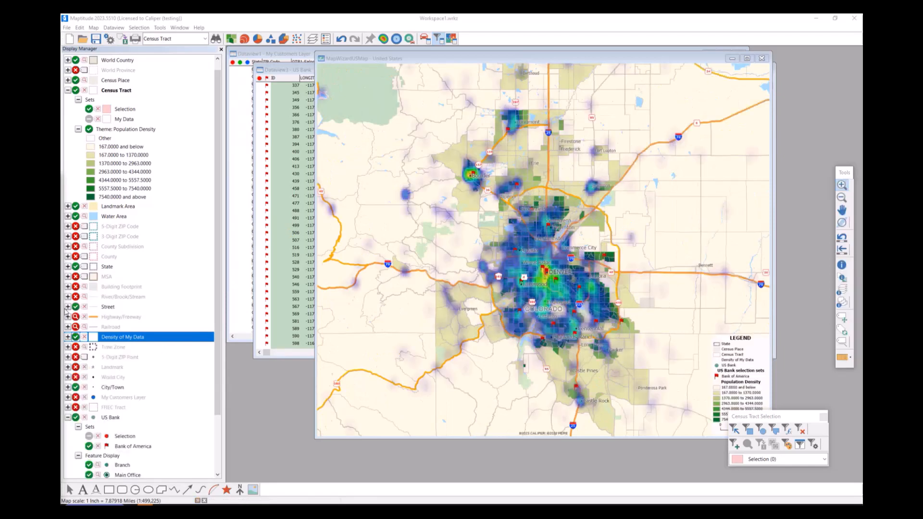
pyautogui.scroll(-2, 65, 311)
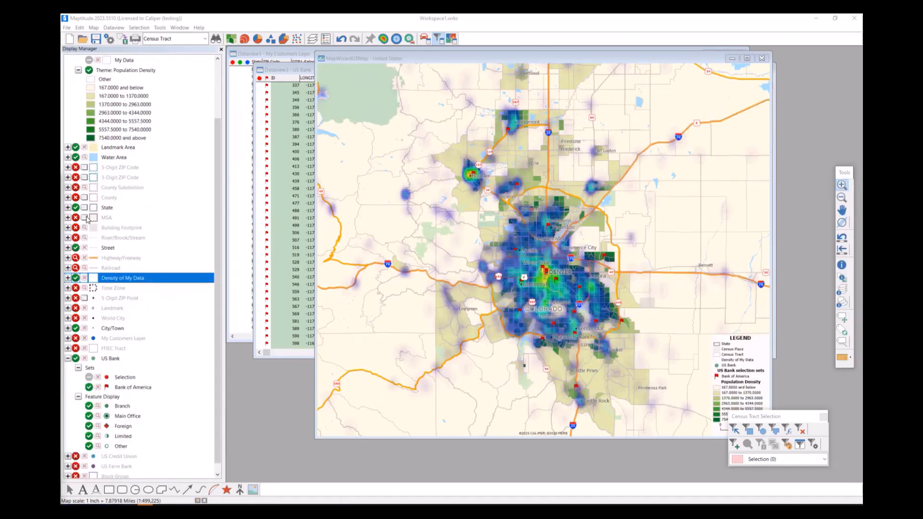
pyautogui.scroll(2, 90, 140)
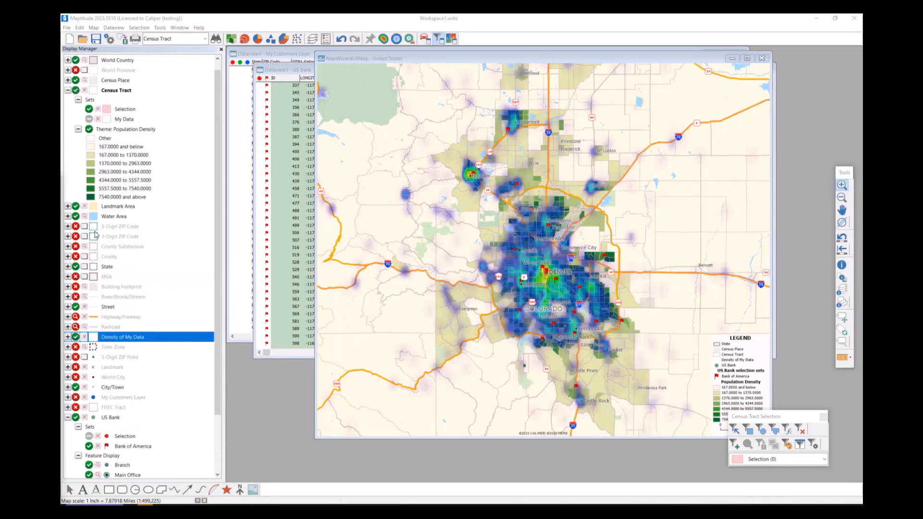
# Step: Hide the Density of My Data layer, and briefly display My Customers Layer over the population density theme around Denver
pyautogui.click(75, 337)
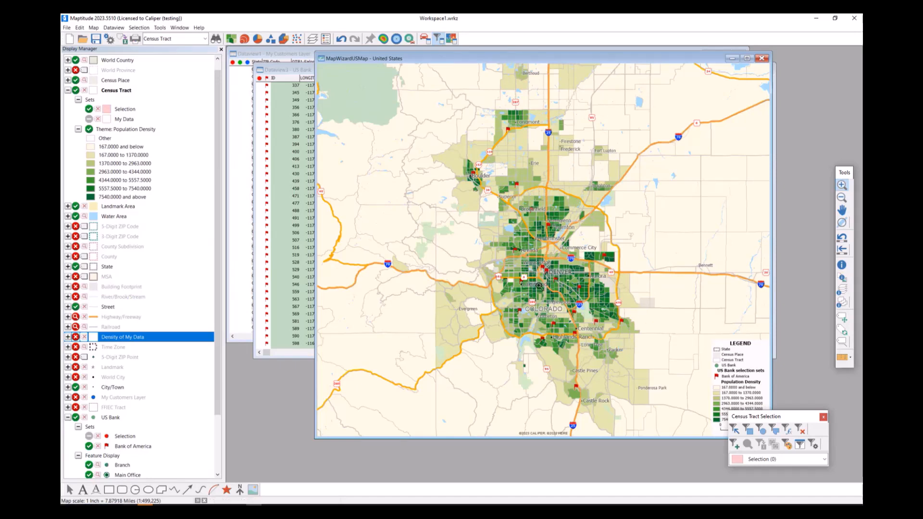
pyautogui.scroll(-4, 158, 330)
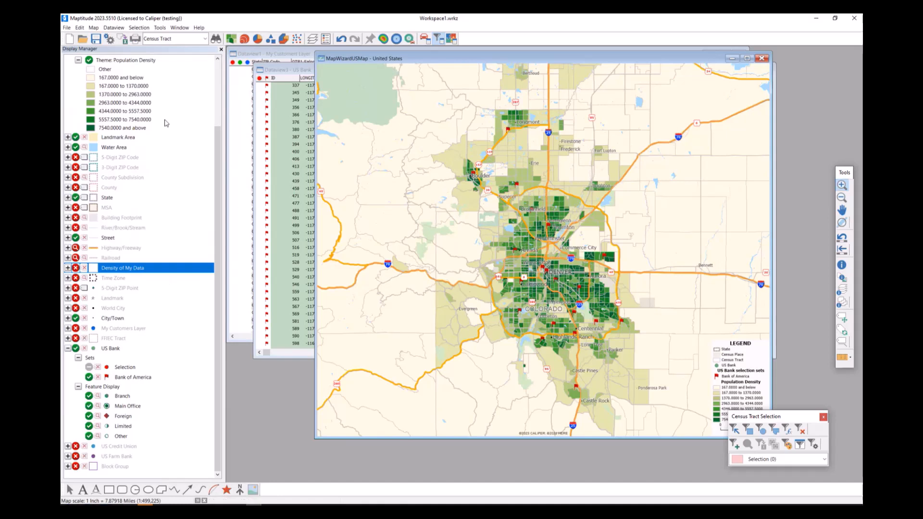
pyautogui.click(77, 329)
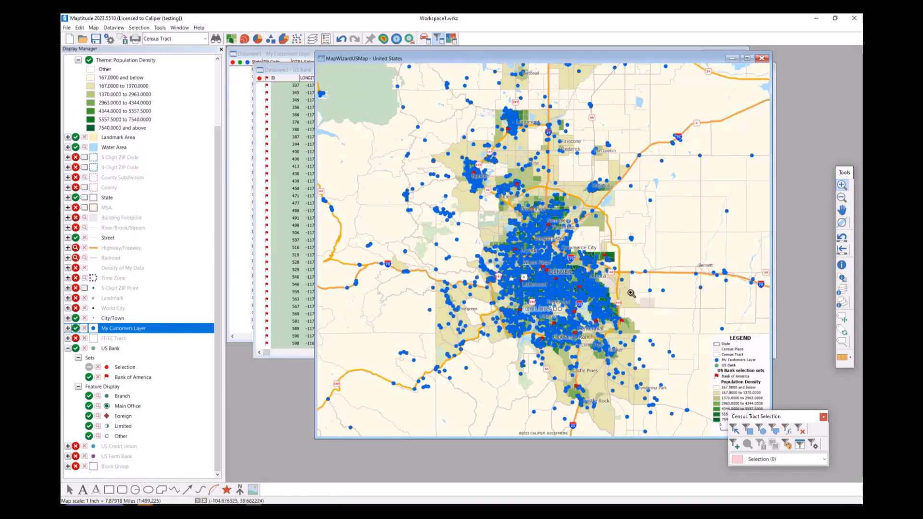
pyautogui.click(75, 329)
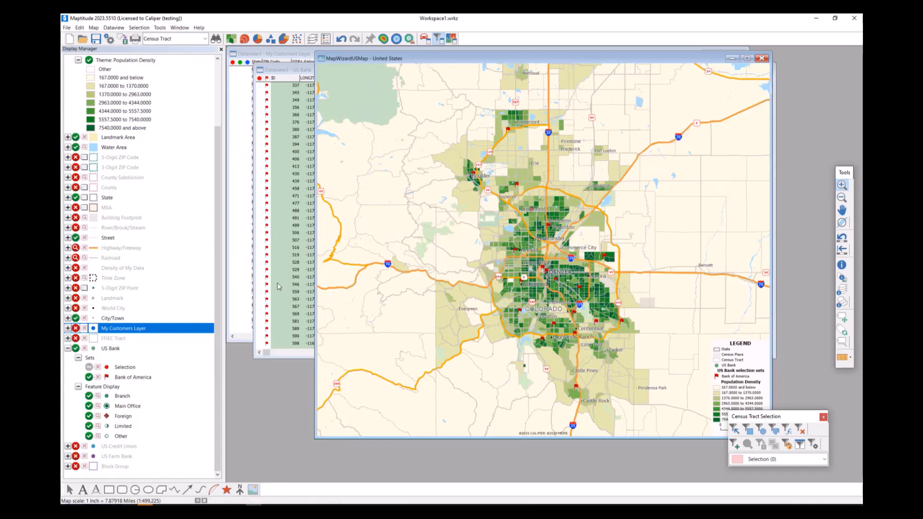
# Step: Make US Bank the working layer and set up fixed-size buffers of 5 miles around the Bank of America set
pyautogui.rightClick(115, 352)
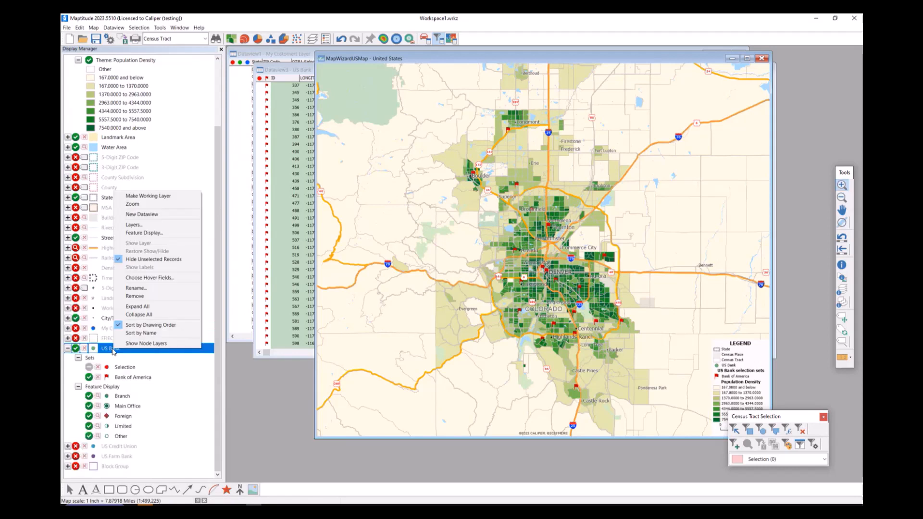
pyautogui.click(175, 197)
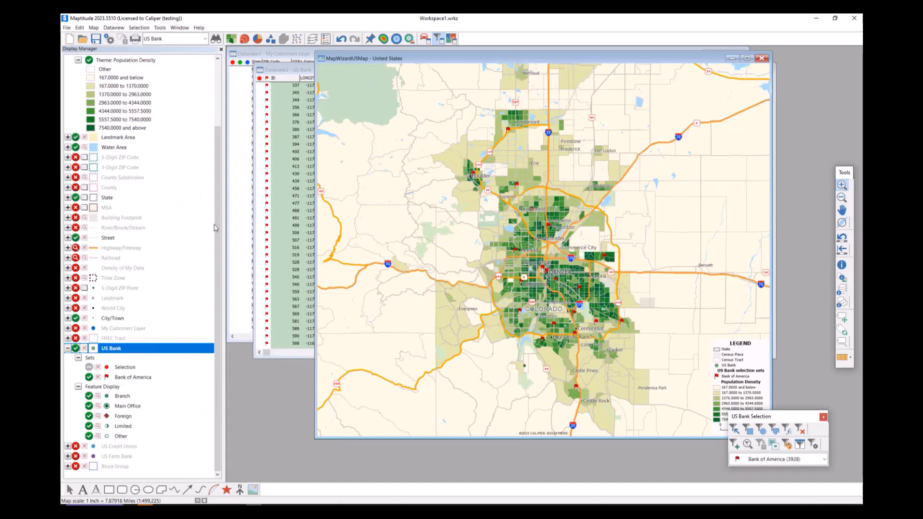
pyautogui.click(160, 28)
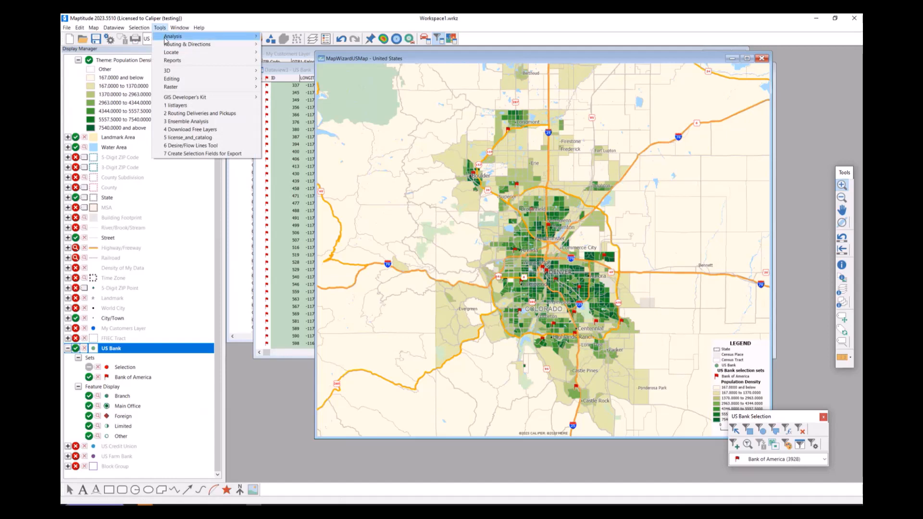
pyautogui.moveTo(165, 36)
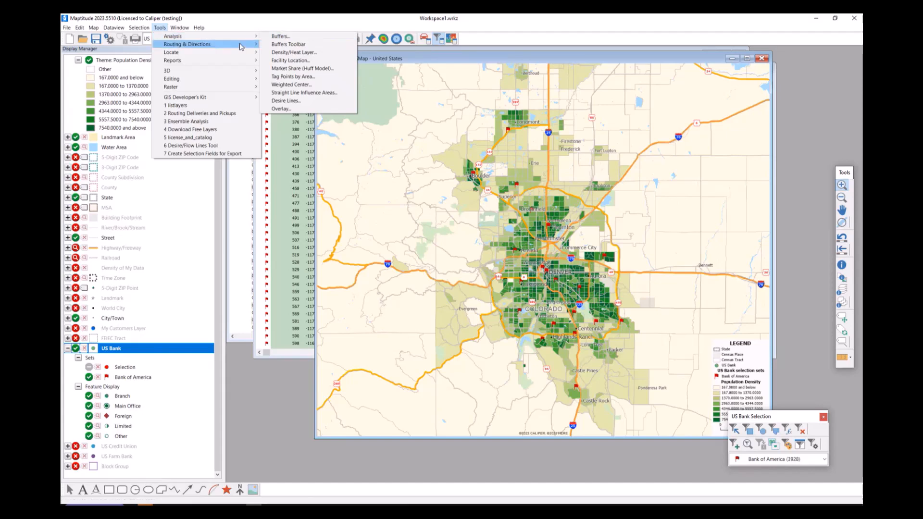
pyautogui.moveTo(242, 46)
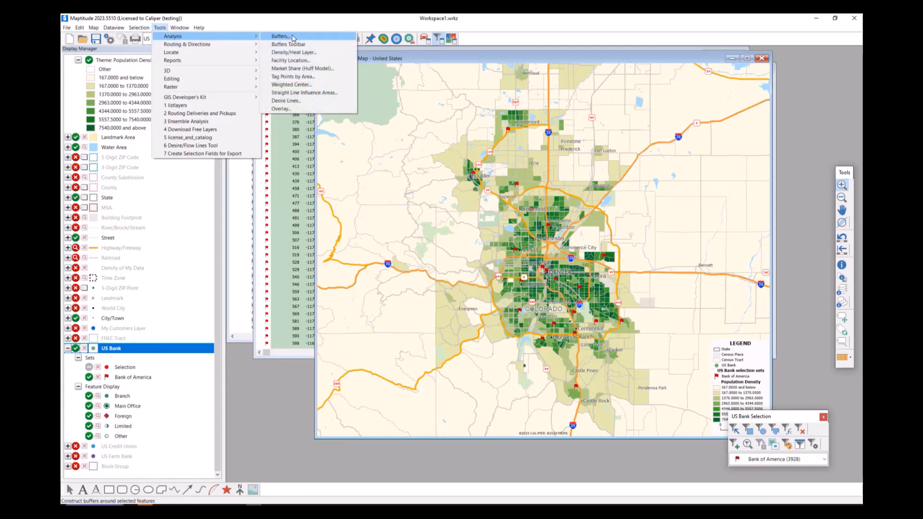
pyautogui.click(295, 38)
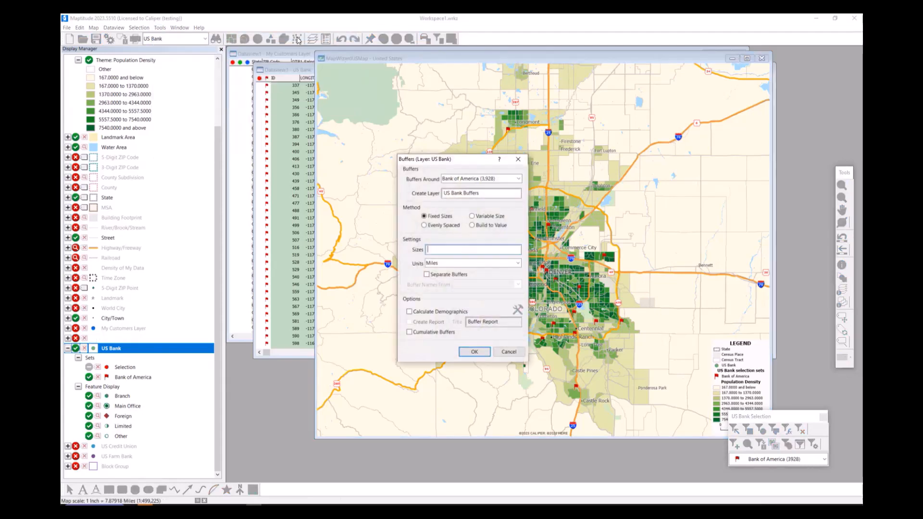
pyautogui.moveTo(437, 161); pyautogui.dragTo(263, 119)
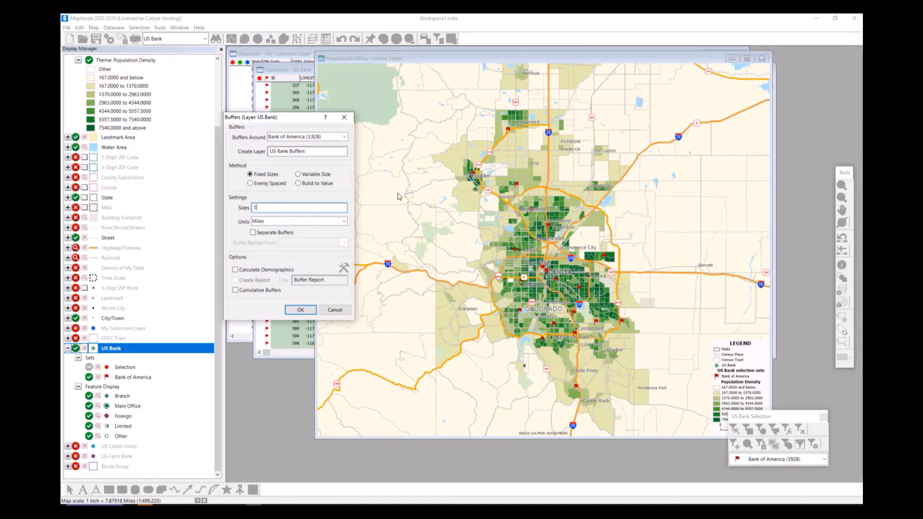
# Step: Enable demographics calculation for the buffers and set its overlay layer to None
pyautogui.click(250, 273)
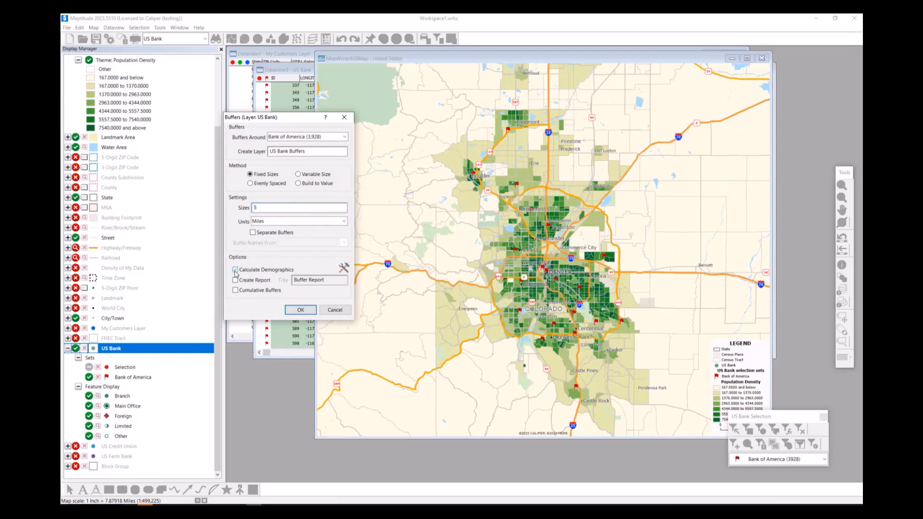
pyautogui.click(344, 269)
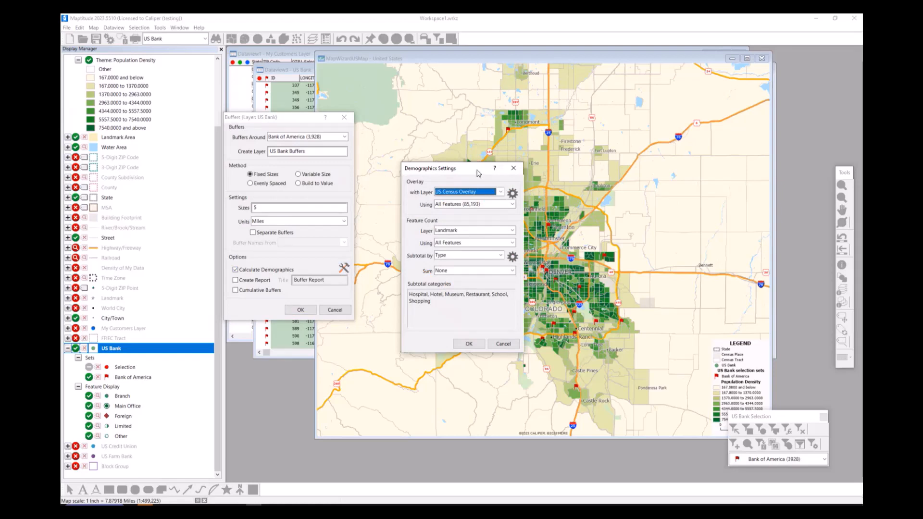
pyautogui.moveTo(477, 170); pyautogui.dragTo(468, 170)
pyautogui.click(491, 192)
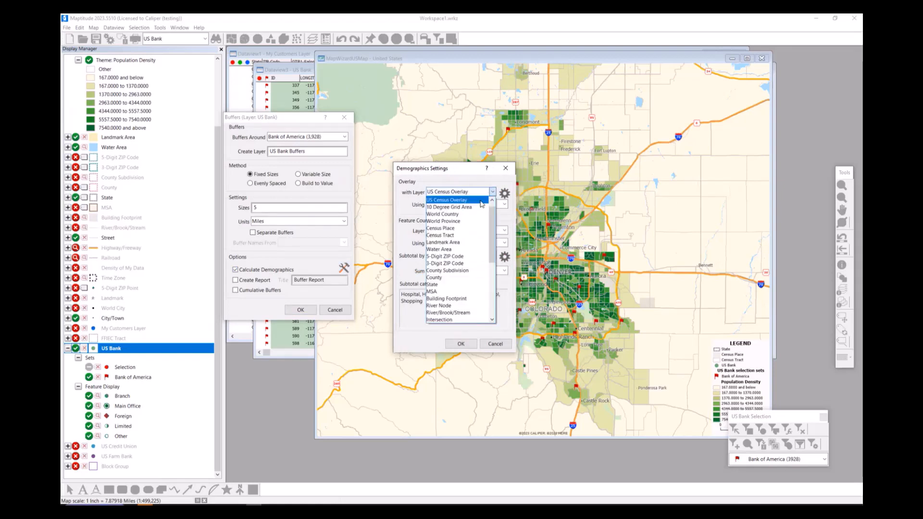
pyautogui.scroll(1, 480, 207)
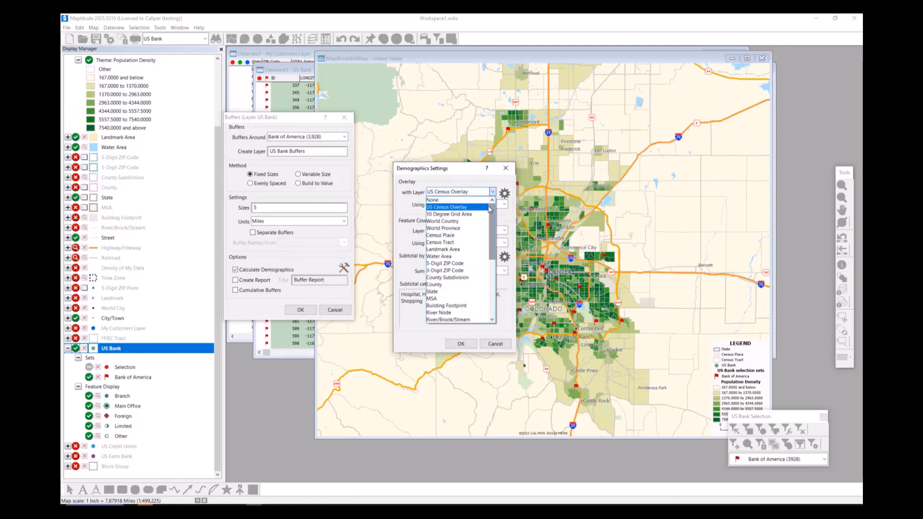
pyautogui.click(462, 202)
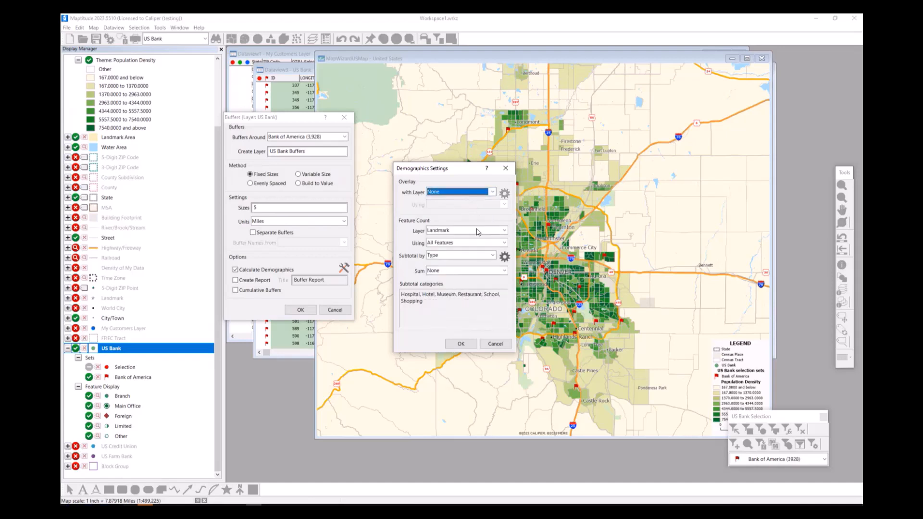
# Step: Set the feature count layer to My Customers Layer and create the US Bank Buffers layer
pyautogui.click(460, 231)
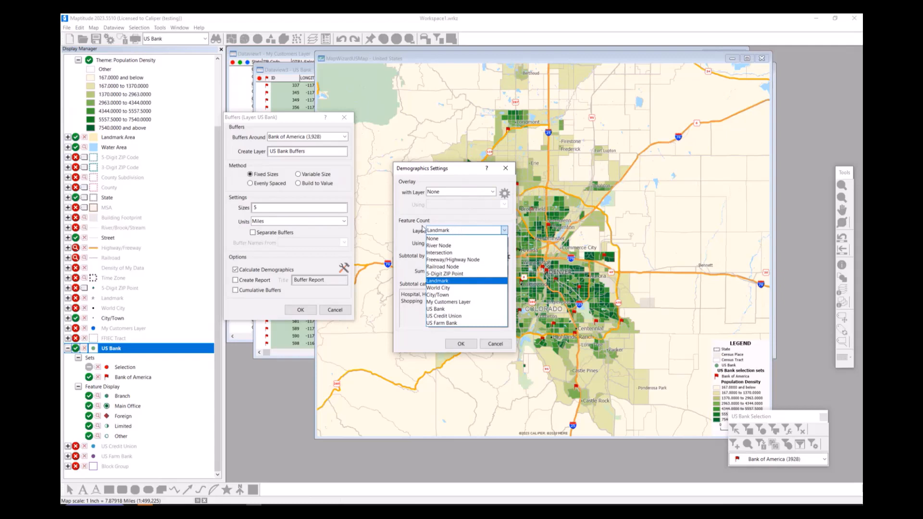
pyautogui.click(458, 302)
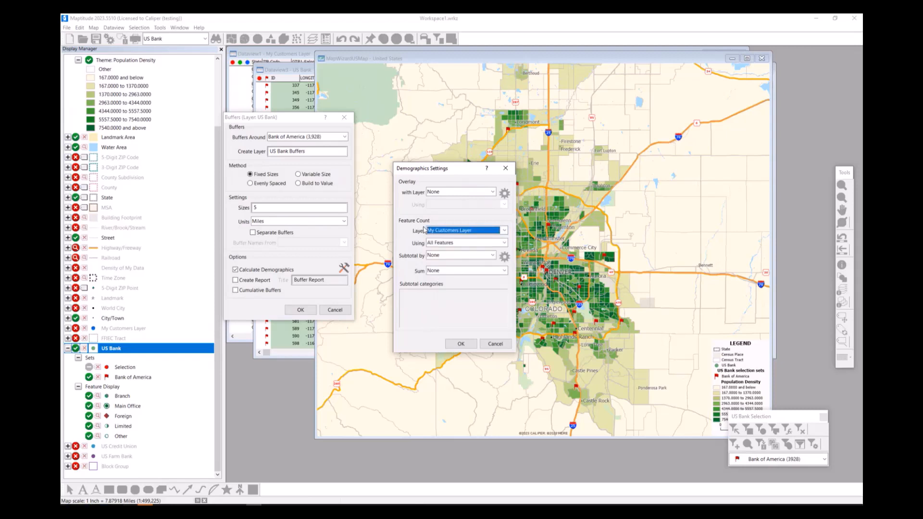
pyautogui.click(460, 345)
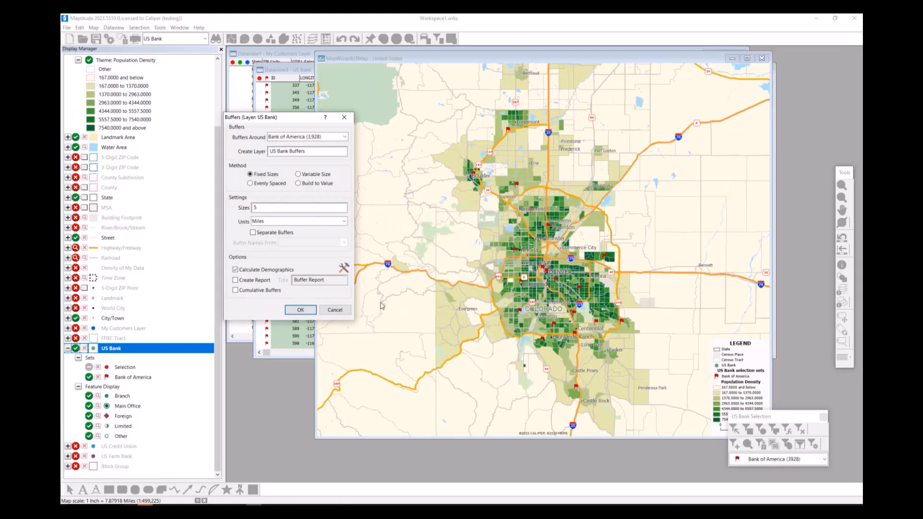
pyautogui.click(308, 310)
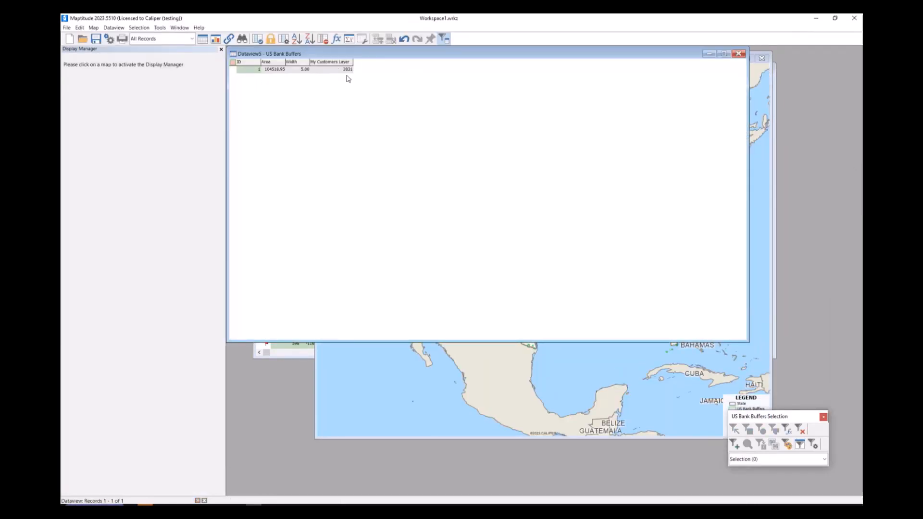
# Step: Shrink the US Bank Buffers dataview, narrow the map window beside it, and focus the map on the Denver area
pyautogui.moveTo(747, 340); pyautogui.dragTo(373, 92)
pyautogui.click(437, 60)
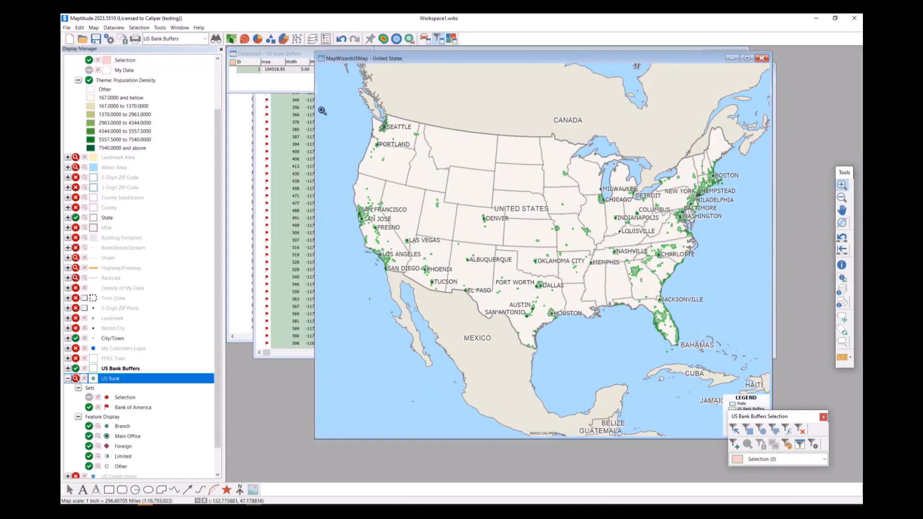
pyautogui.moveTo(315, 112); pyautogui.dragTo(376, 111)
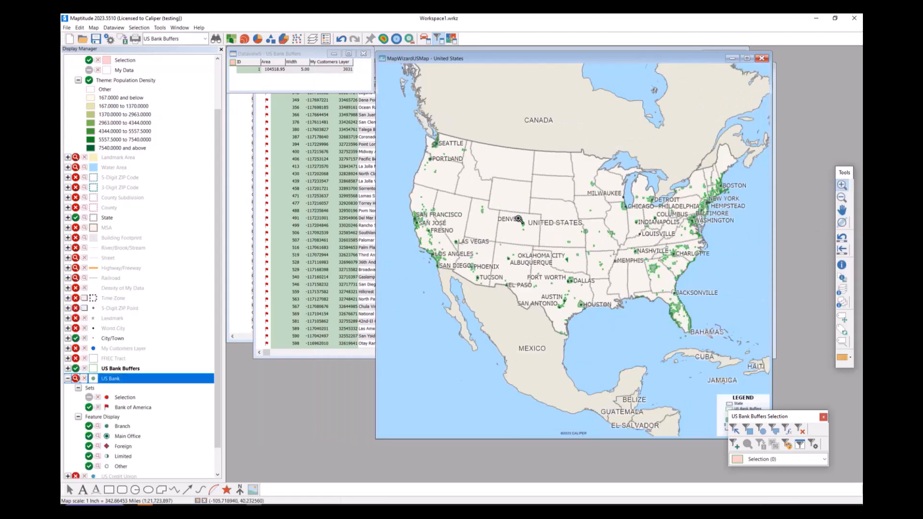
pyautogui.moveTo(517, 219); pyautogui.dragTo(527, 233)
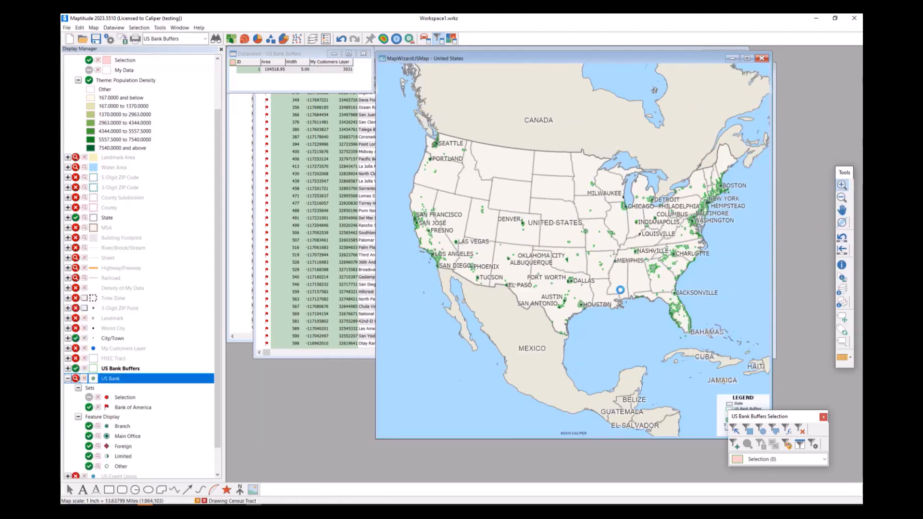
pyautogui.moveTo(622, 188); pyautogui.dragTo(583, 179)
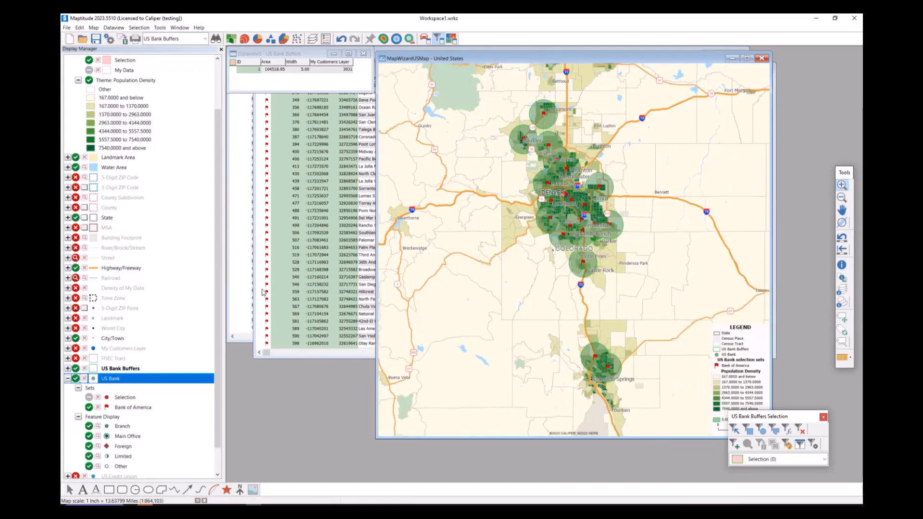
# Step: Display My Customers Layer over the buffers and restyle its symbols with a smaller size and 50 opacity
pyautogui.click(76, 349)
pyautogui.click(89, 350)
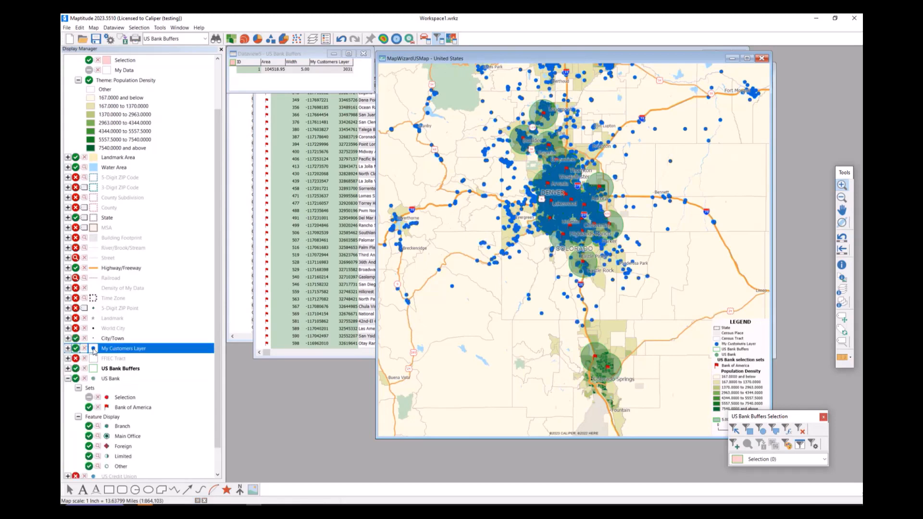
pyautogui.click(94, 348)
pyautogui.moveTo(432, 259); pyautogui.dragTo(397, 258)
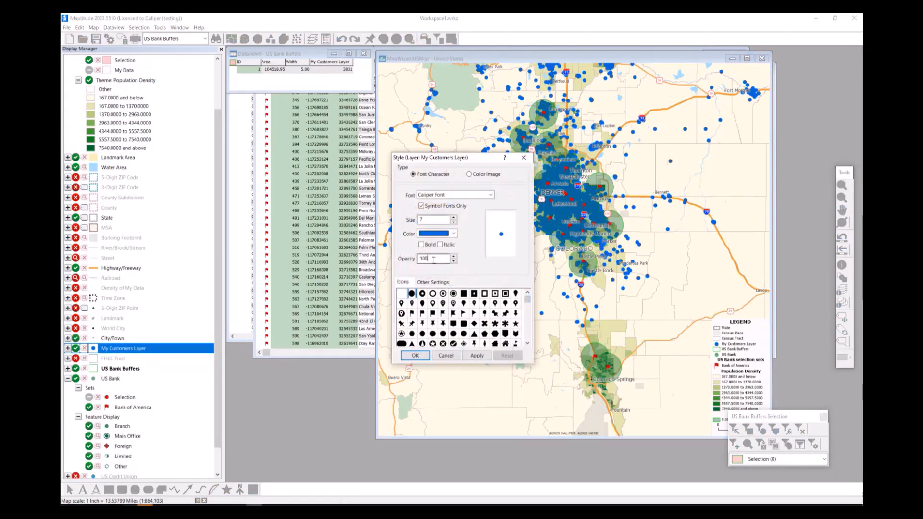
pyautogui.write('50')
pyautogui.moveTo(447, 220); pyautogui.dragTo(399, 219)
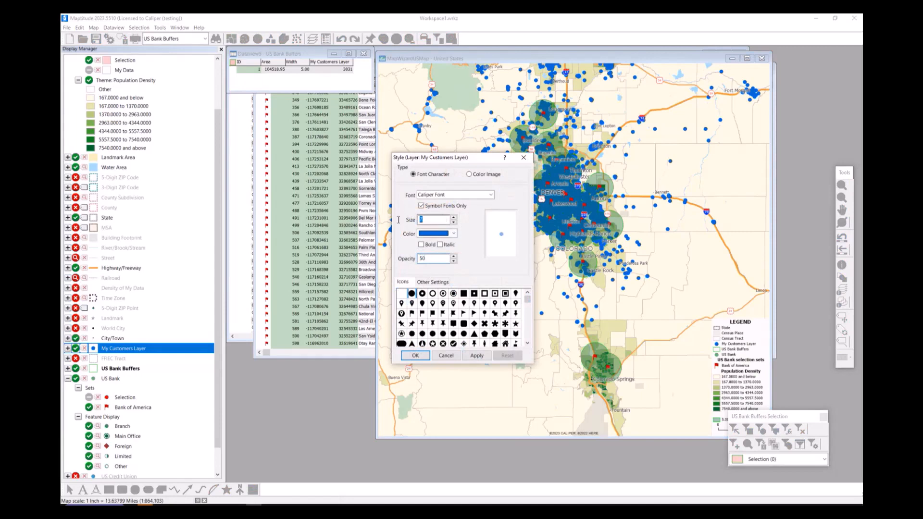
pyautogui.click(422, 356)
# Step: Examine the customer count in the US Bank Buffers dataview against the customers and branch buffers mapped around Denver
pyautogui.moveTo(617, 212); pyautogui.dragTo(620, 255)
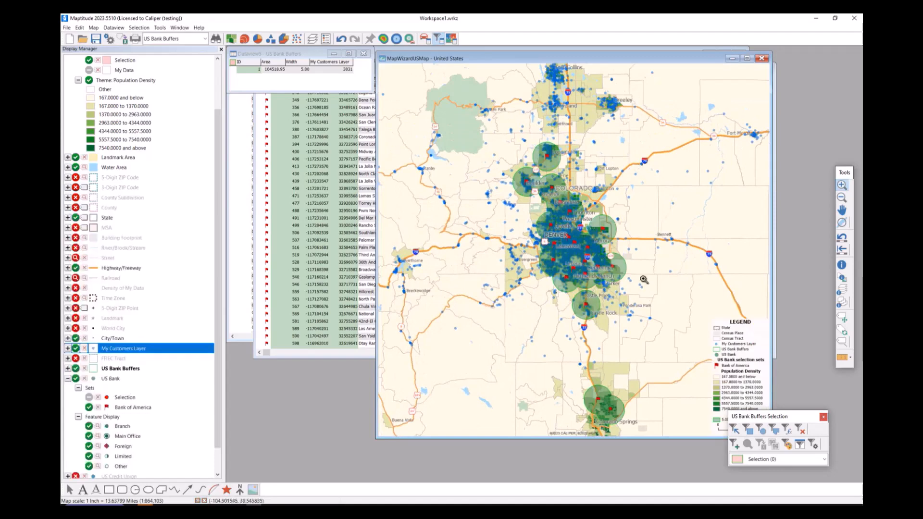
pyautogui.scroll(1, 635, 270)
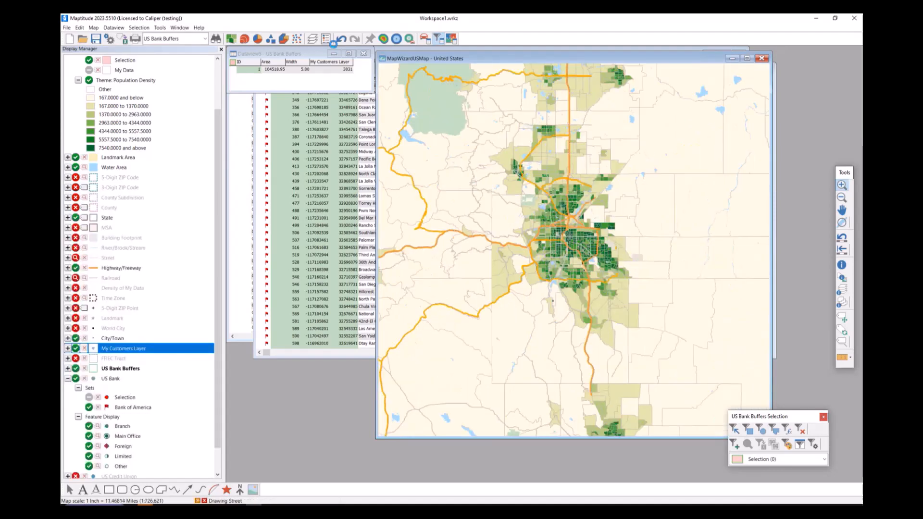
pyautogui.click(316, 54)
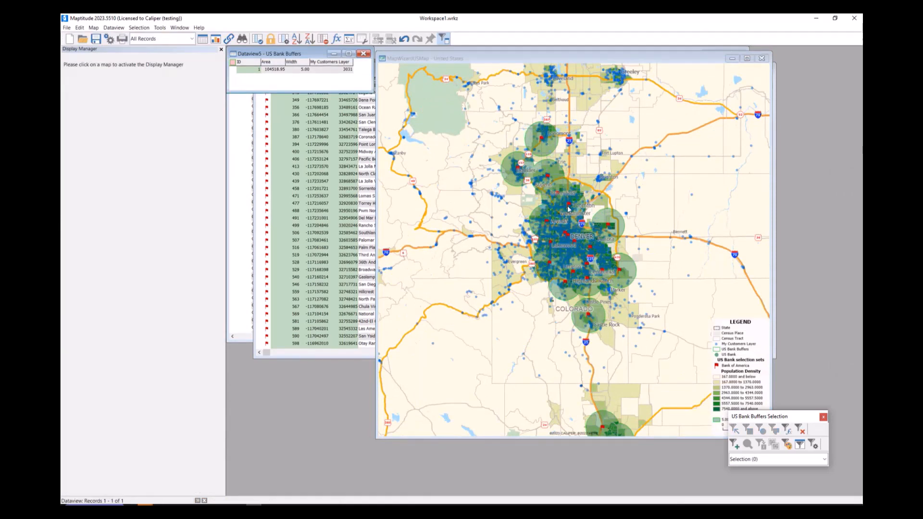
pyautogui.click(336, 70)
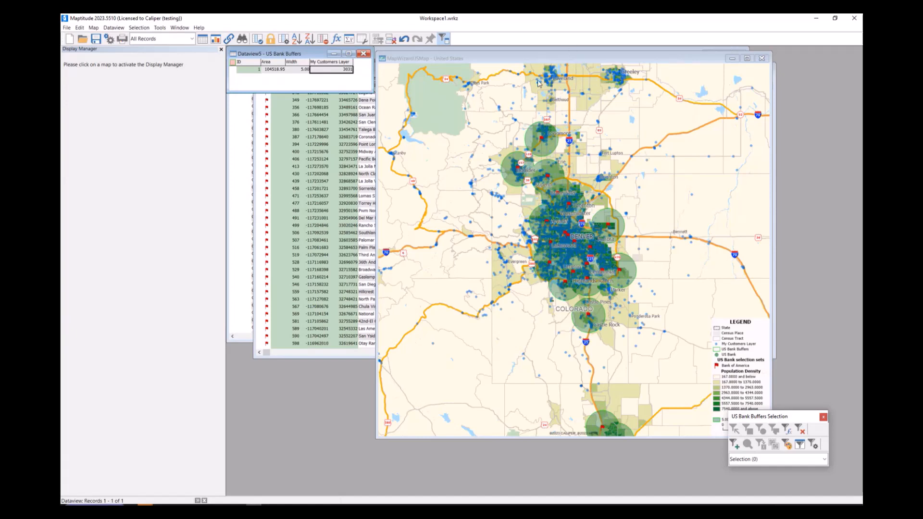
pyautogui.moveTo(320, 57); pyautogui.dragTo(322, 62)
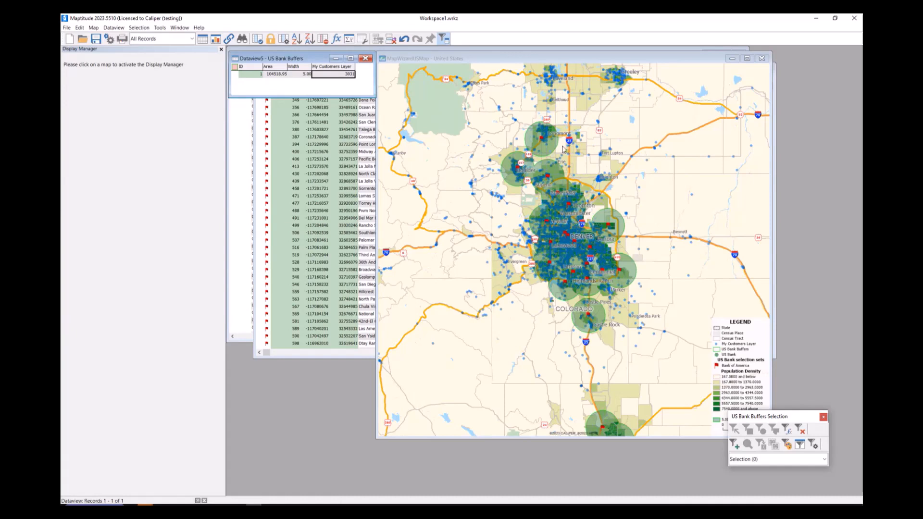
pyautogui.click(531, 60)
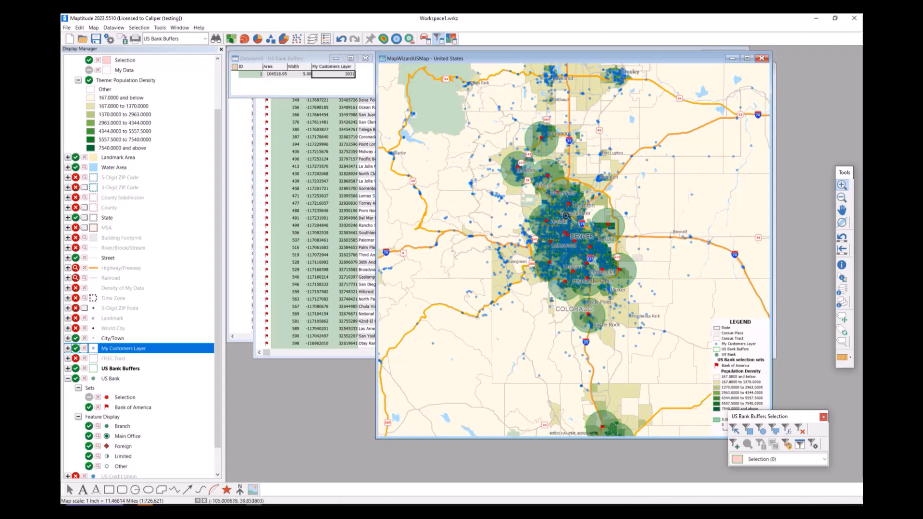
pyautogui.moveTo(583, 221)
pyautogui.click(329, 61)
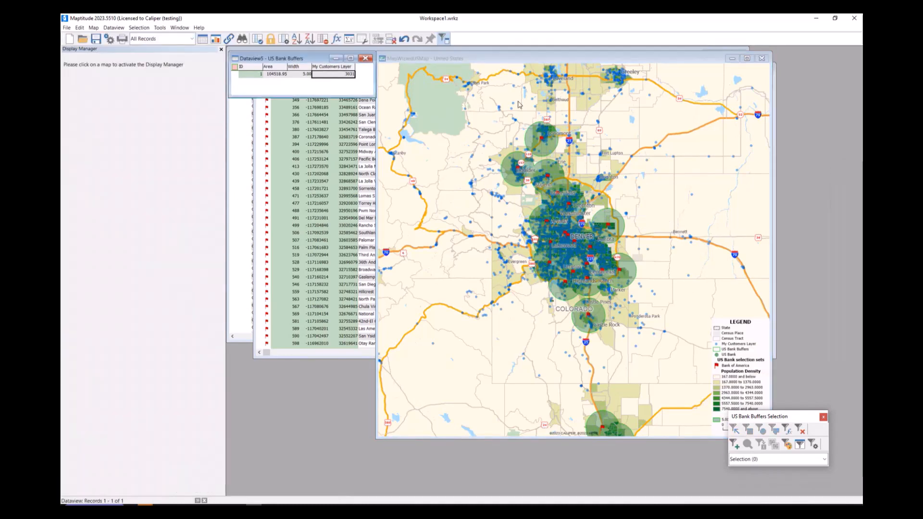
pyautogui.click(487, 61)
pyautogui.scroll(2, 156, 215)
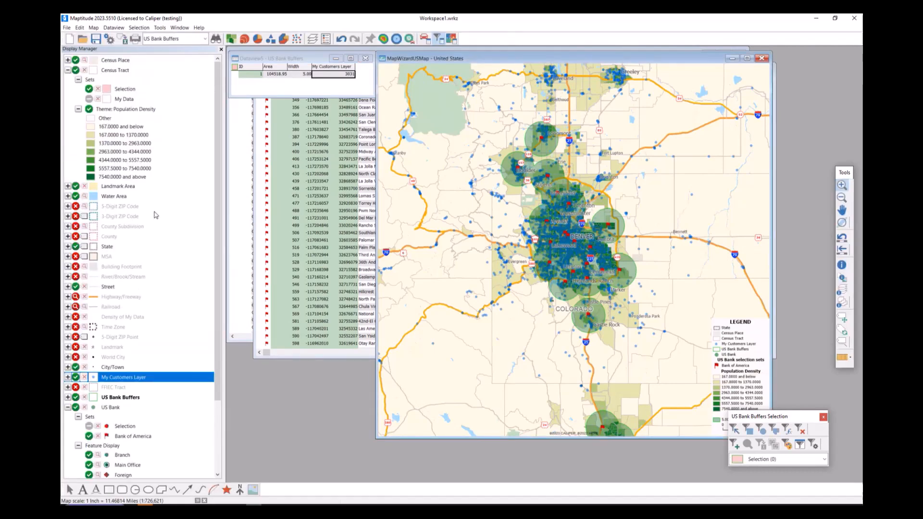
# Step: Make My Customers Layer the working layer of the map
pyautogui.scroll(-3, 159, 315)
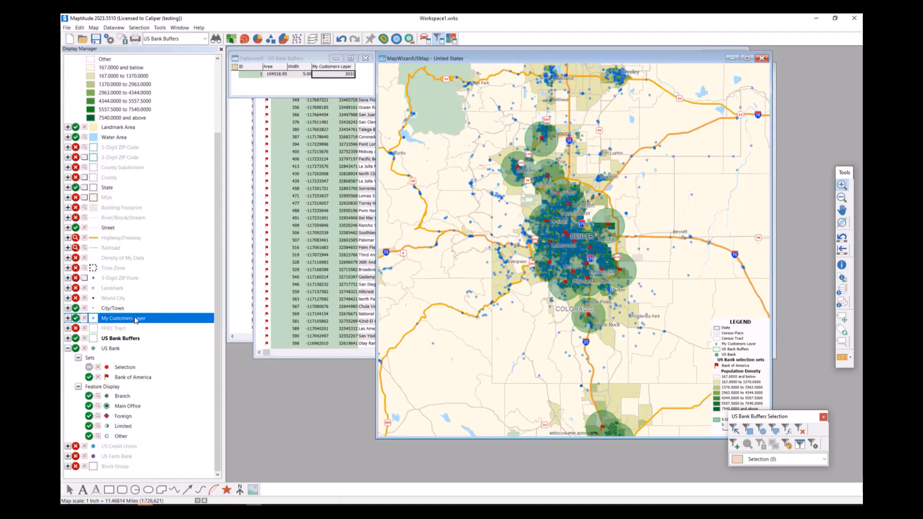
pyautogui.rightClick(136, 321)
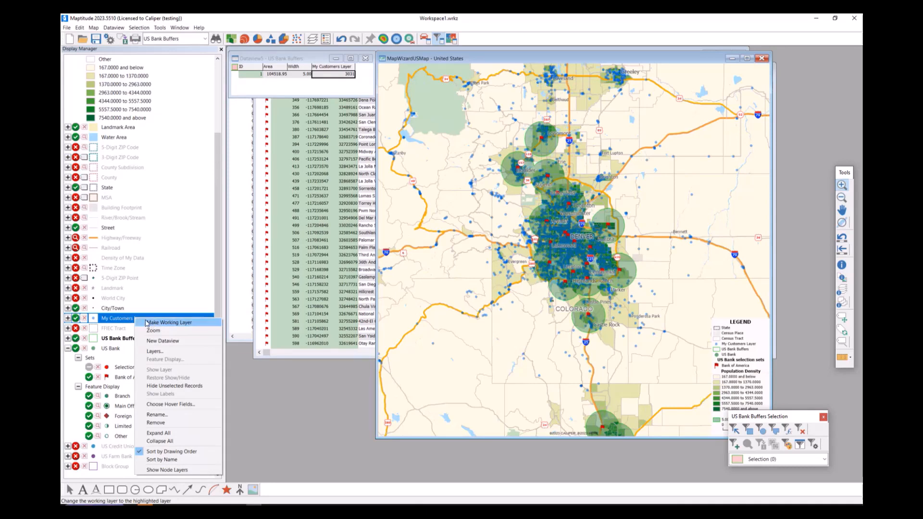
pyautogui.click(147, 323)
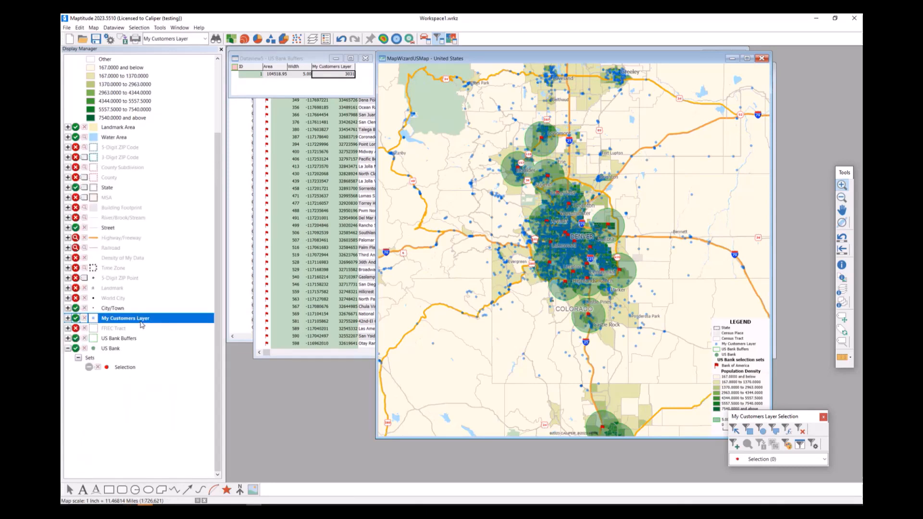
# Step: Start a selection by location of My Customers Layer features inside all features of US Bank Buffers
pyautogui.click(145, 28)
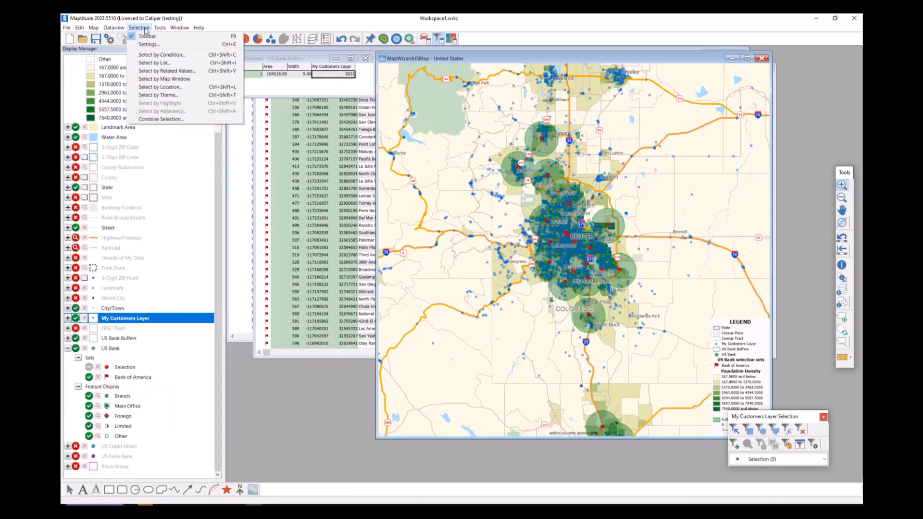
pyautogui.click(182, 87)
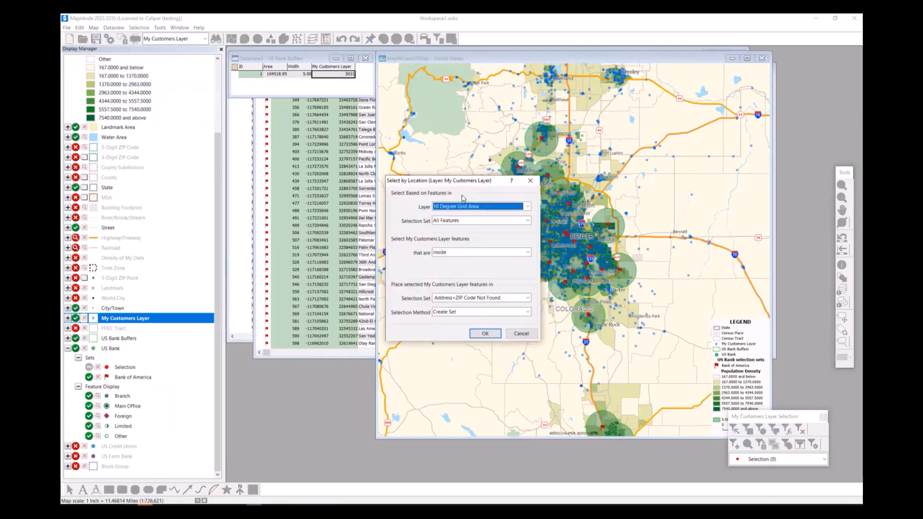
pyautogui.click(489, 207)
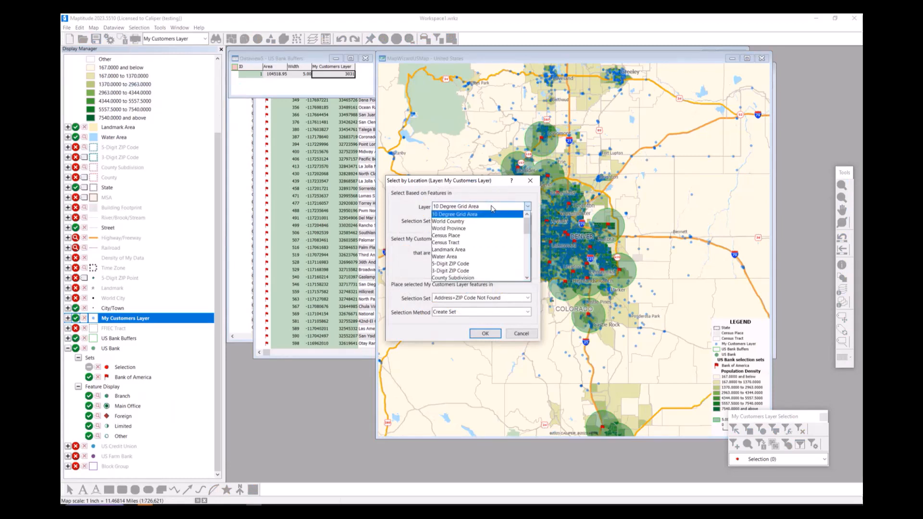
pyautogui.scroll(-4, 493, 231)
pyautogui.scroll(-4, 490, 240)
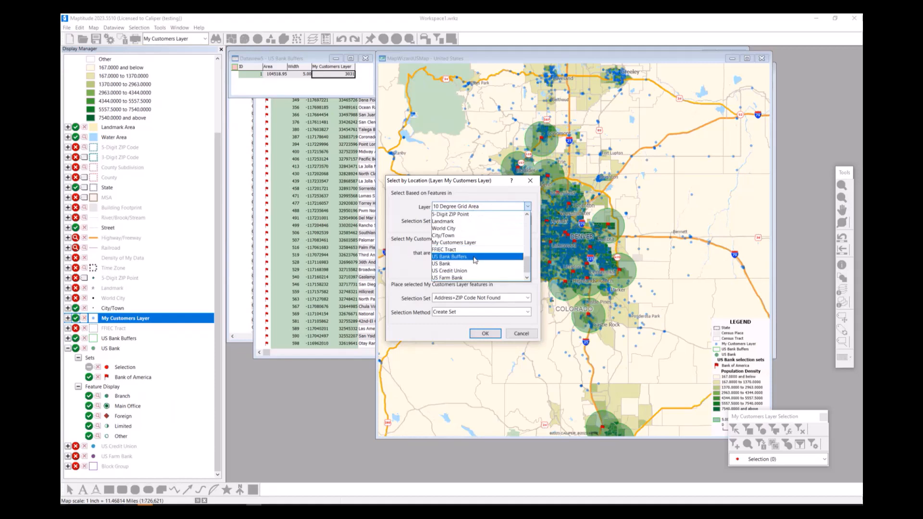
pyautogui.click(472, 257)
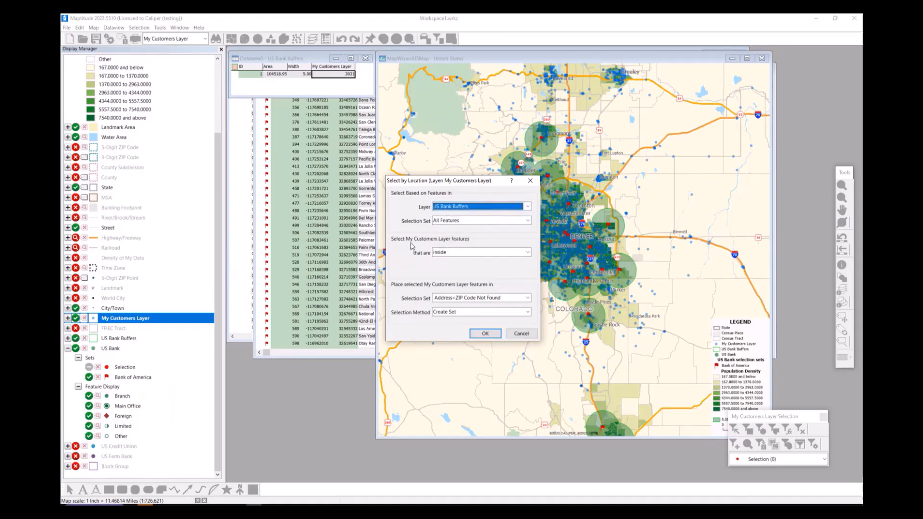
# Step: Place the selected customers in a set named Within 5mi of BofA and highlight that set under My Customers Layer
pyautogui.click(515, 298)
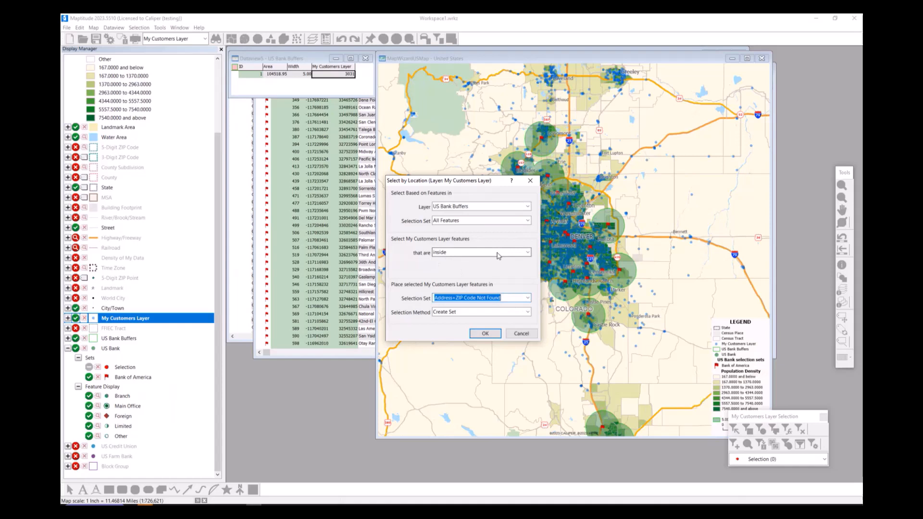
pyautogui.write('Within 5mi of BofA')
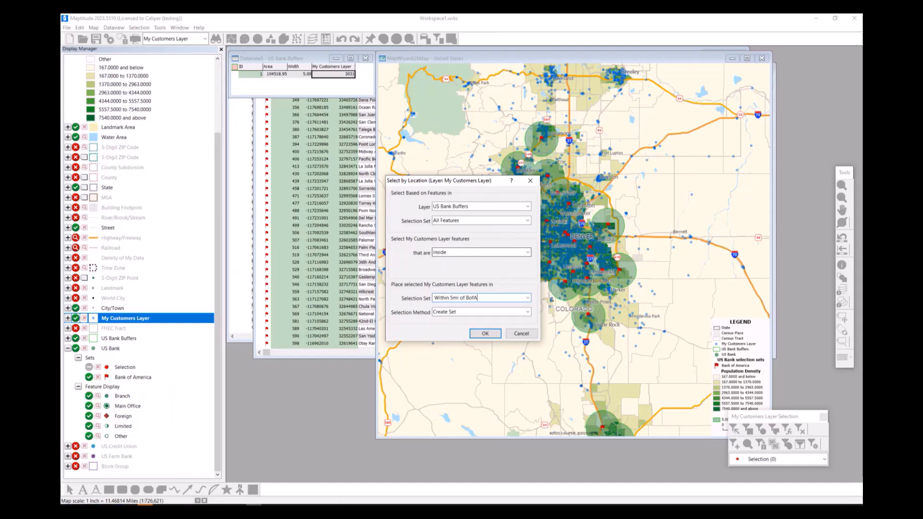
pyautogui.press('Return')
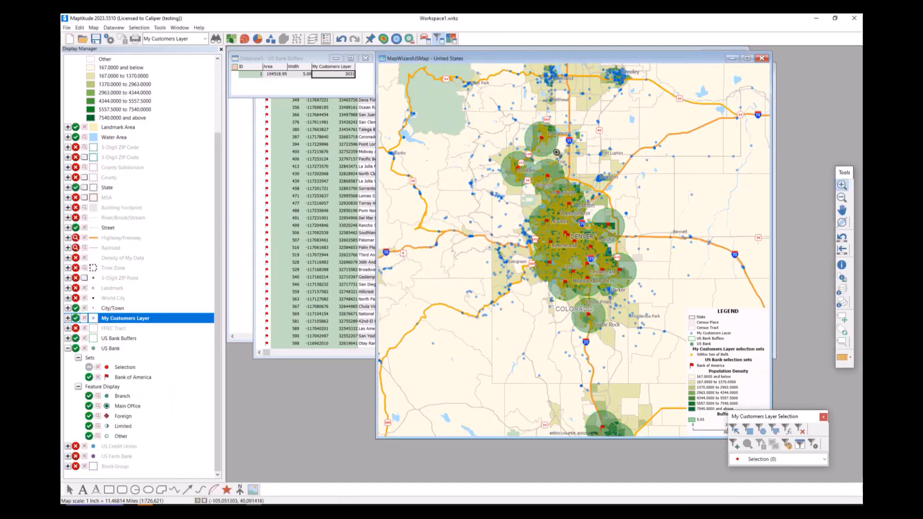
pyautogui.click(71, 318)
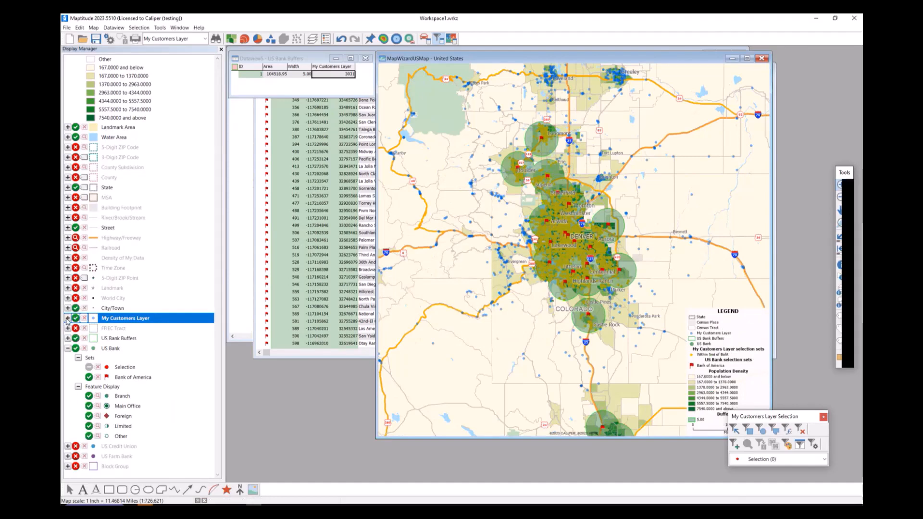
pyautogui.click(129, 366)
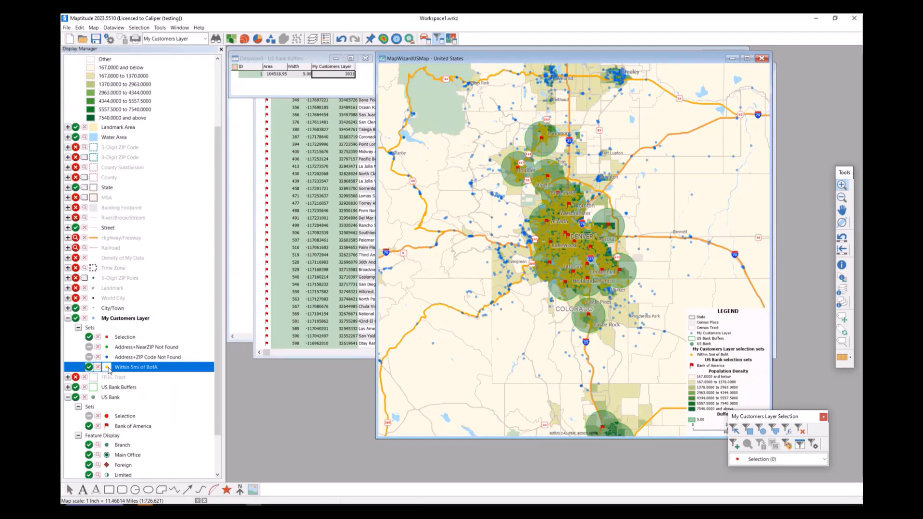
# Step: Bring up the My Customers Layer dataview and limit it to the Within 5mi of BofA selection set
pyautogui.click(180, 27)
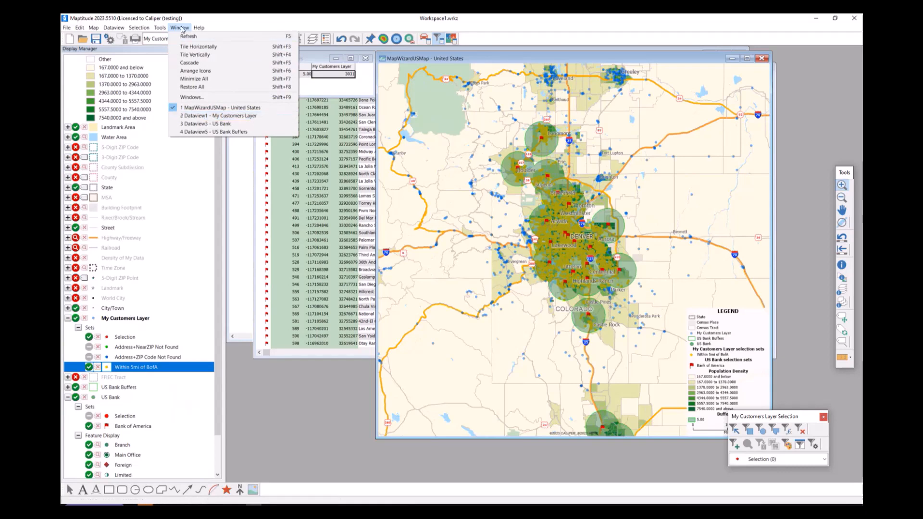
pyautogui.click(230, 117)
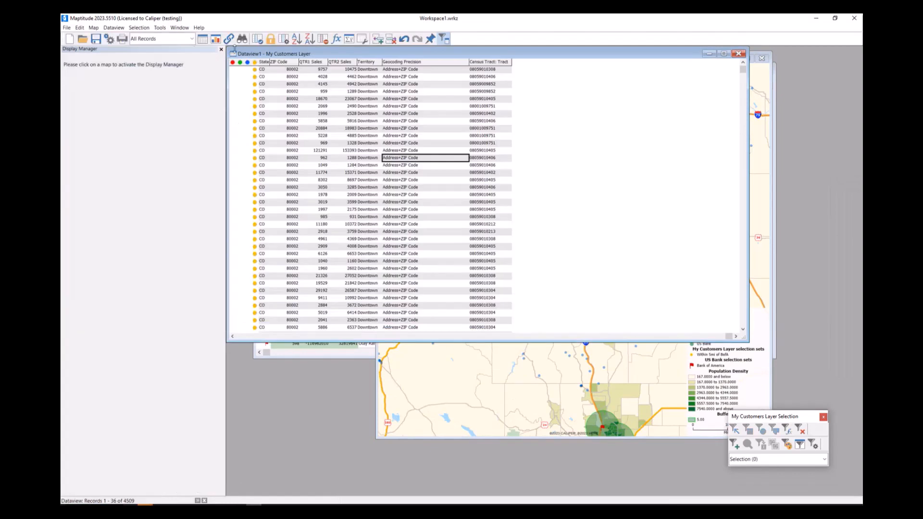
pyautogui.click(190, 40)
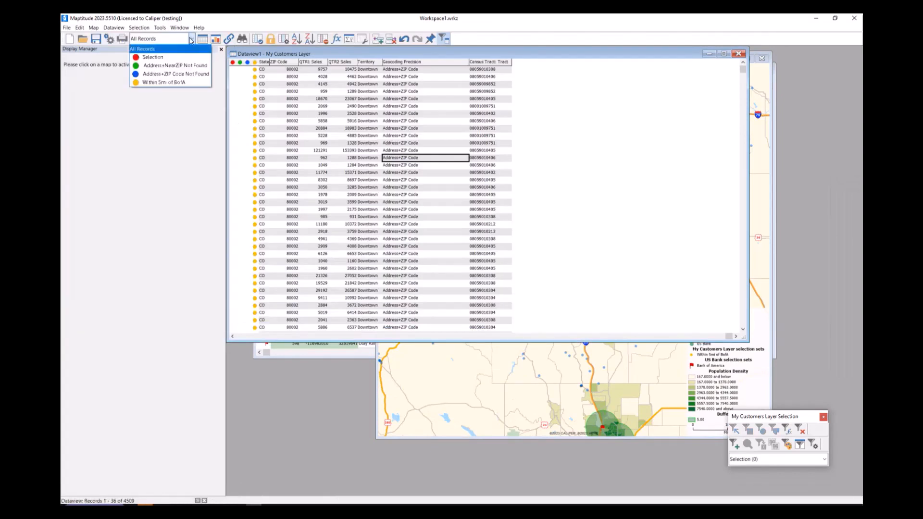
pyautogui.click(192, 83)
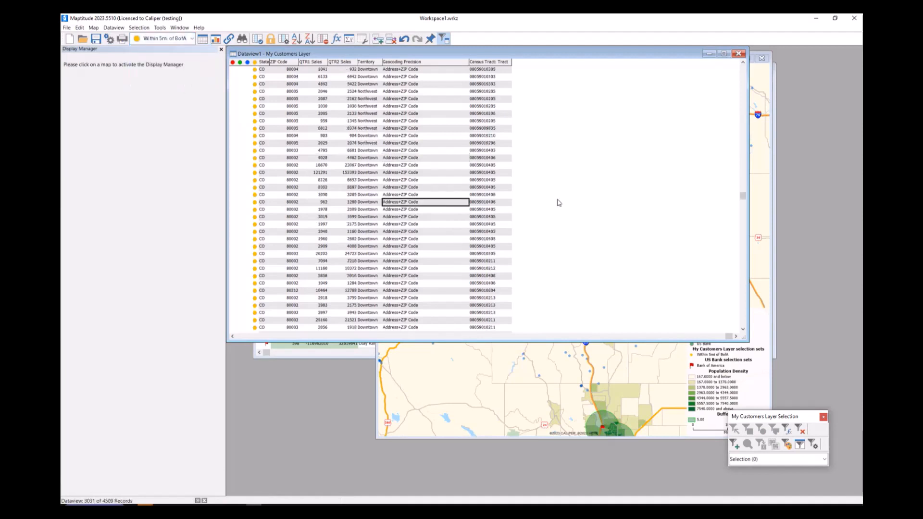
# Step: Look through the addresses and sales of the customers in the filtered dataview and check the available export options
pyautogui.scroll(-5, 324, 140)
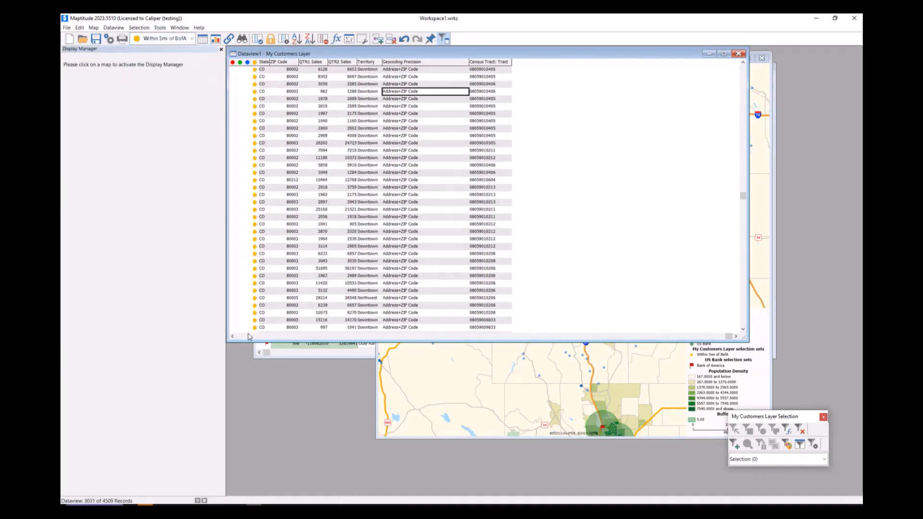
pyautogui.click(246, 338)
pyautogui.scroll(-10, 388, 124)
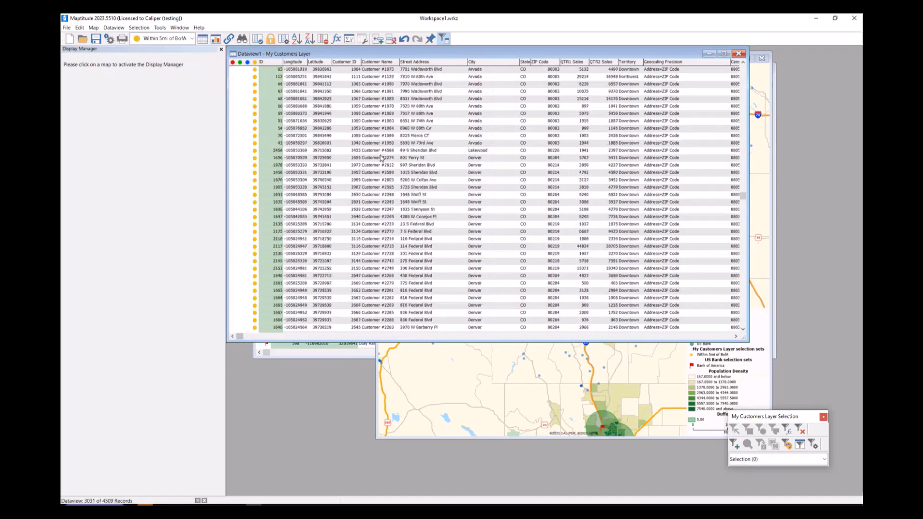
pyautogui.scroll(-10, 381, 157)
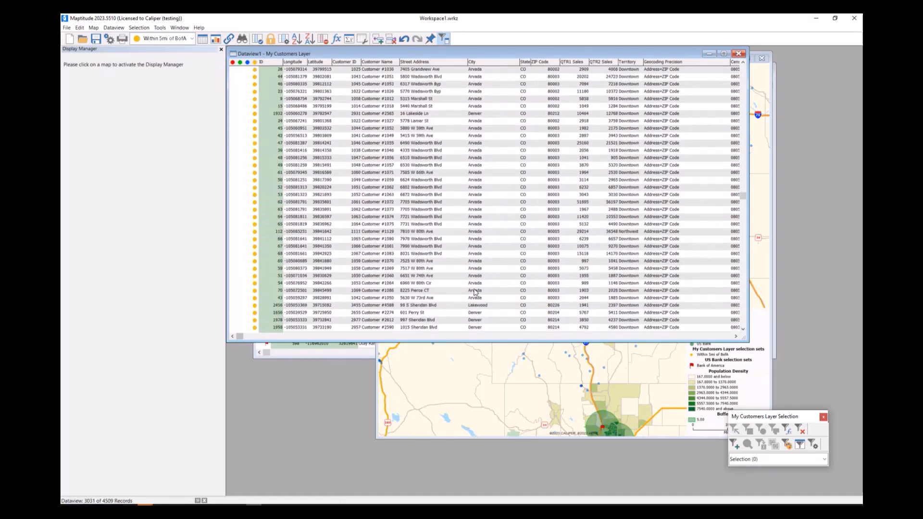
pyautogui.click(66, 27)
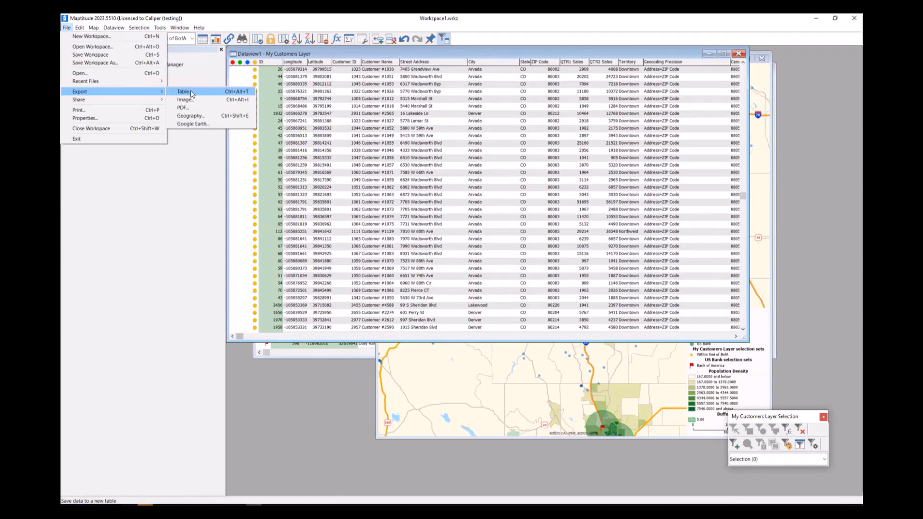
pyautogui.click(646, 225)
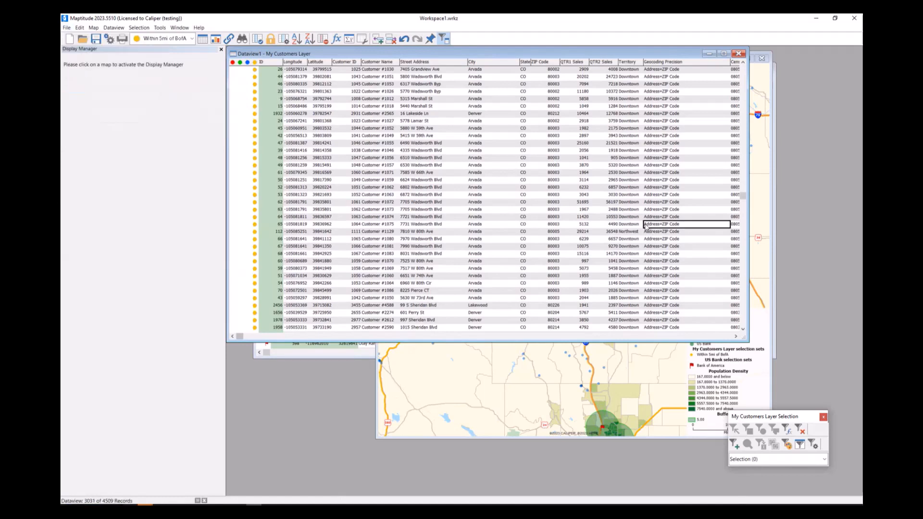